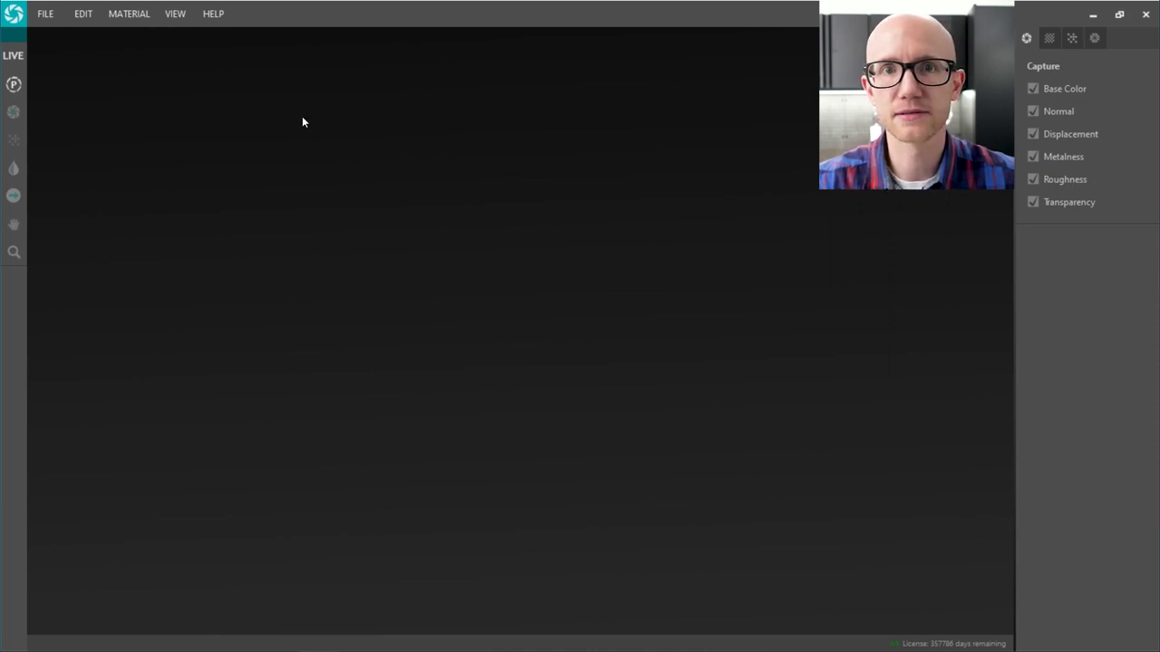
Review Preferences: try Phong (.xtex) shader, restore PBR (.u3m), check Textures, then confirm
left_click(83, 14)
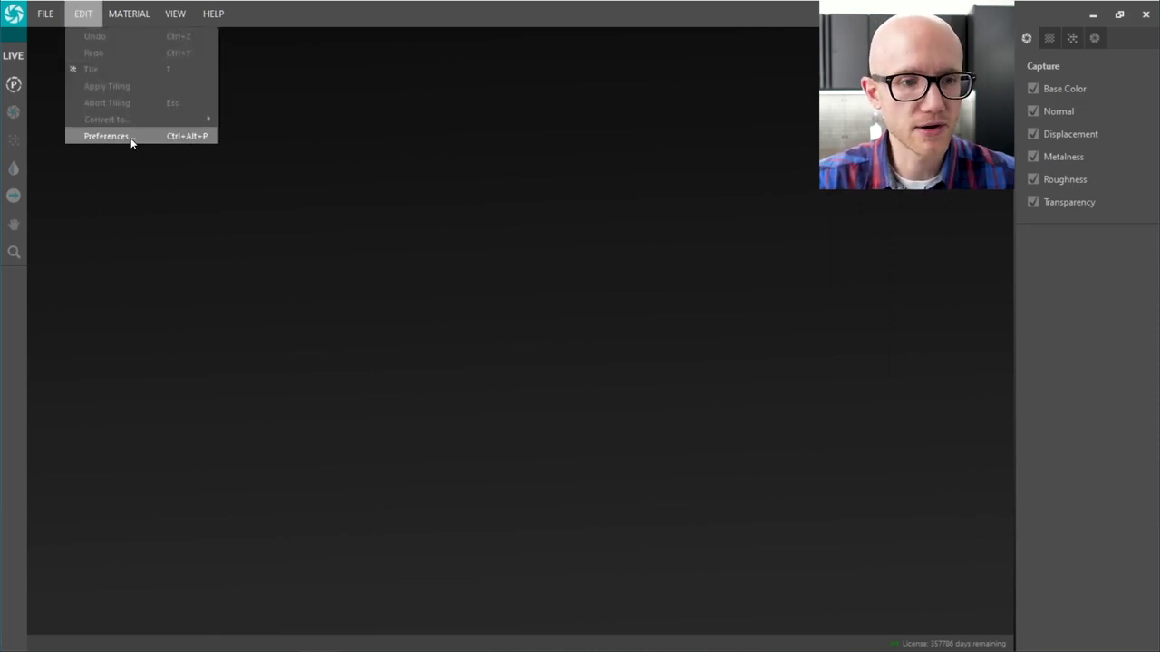
left_click(130, 138)
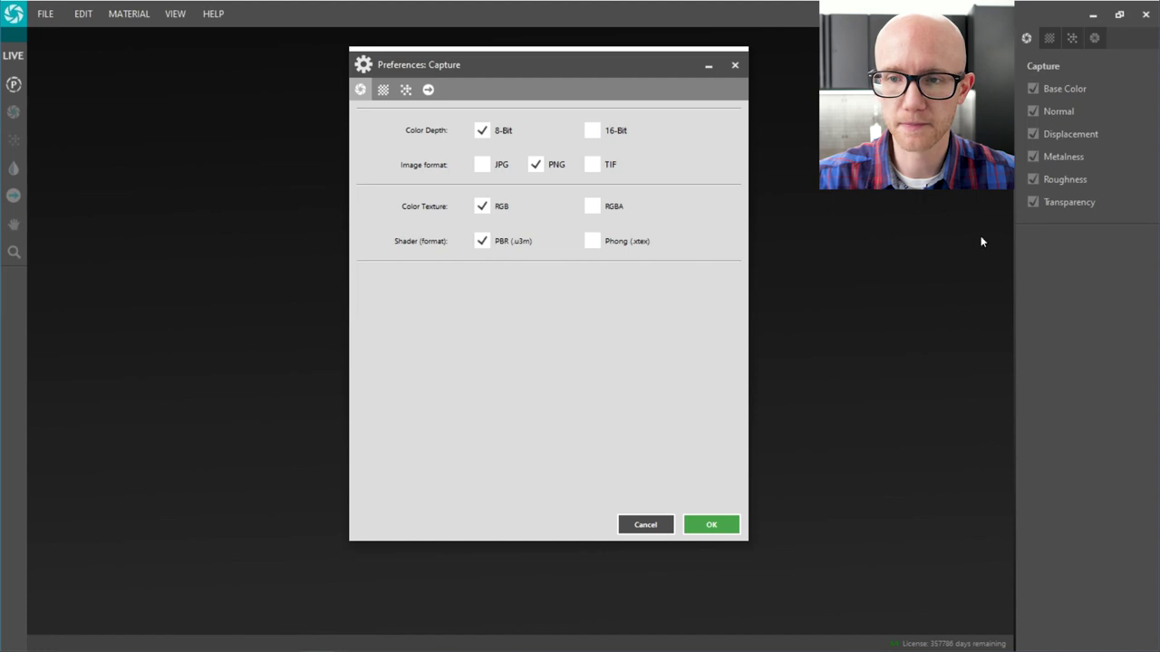
left_click(592, 241)
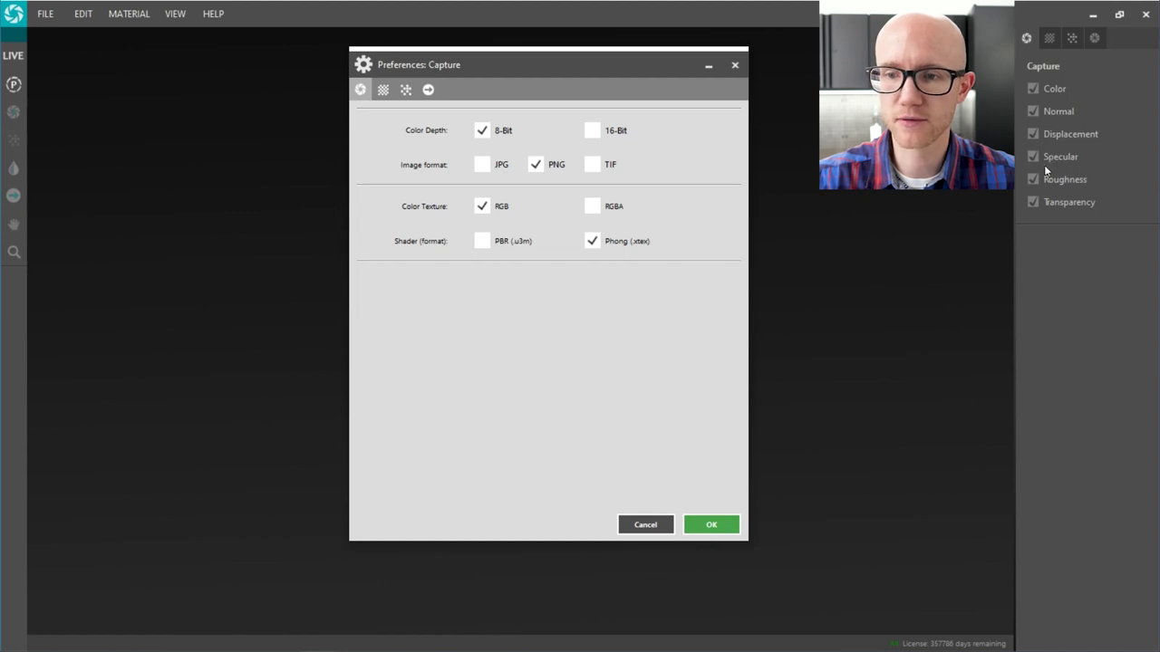
left_click(482, 243)
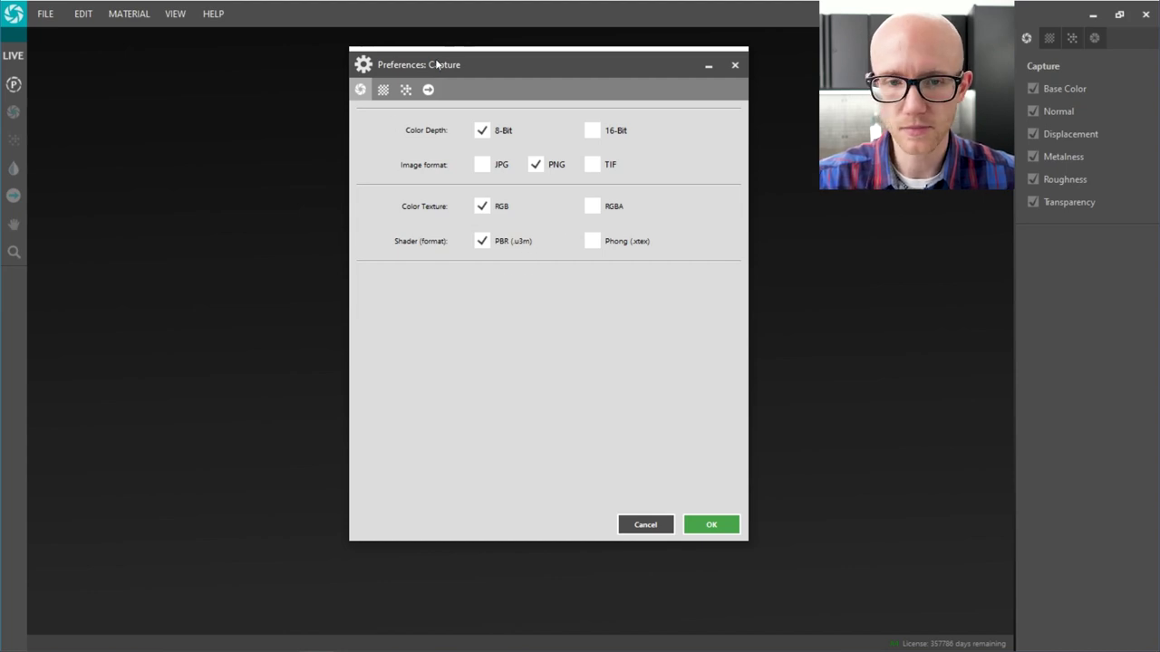
left_click(383, 90)
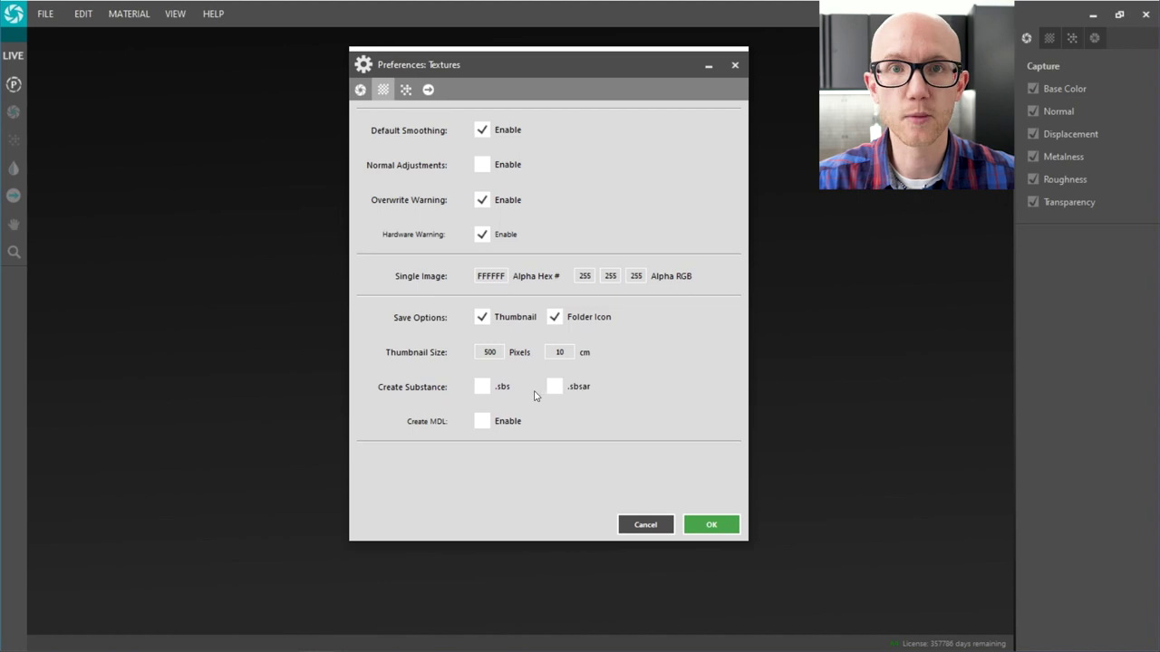
left_click(359, 89)
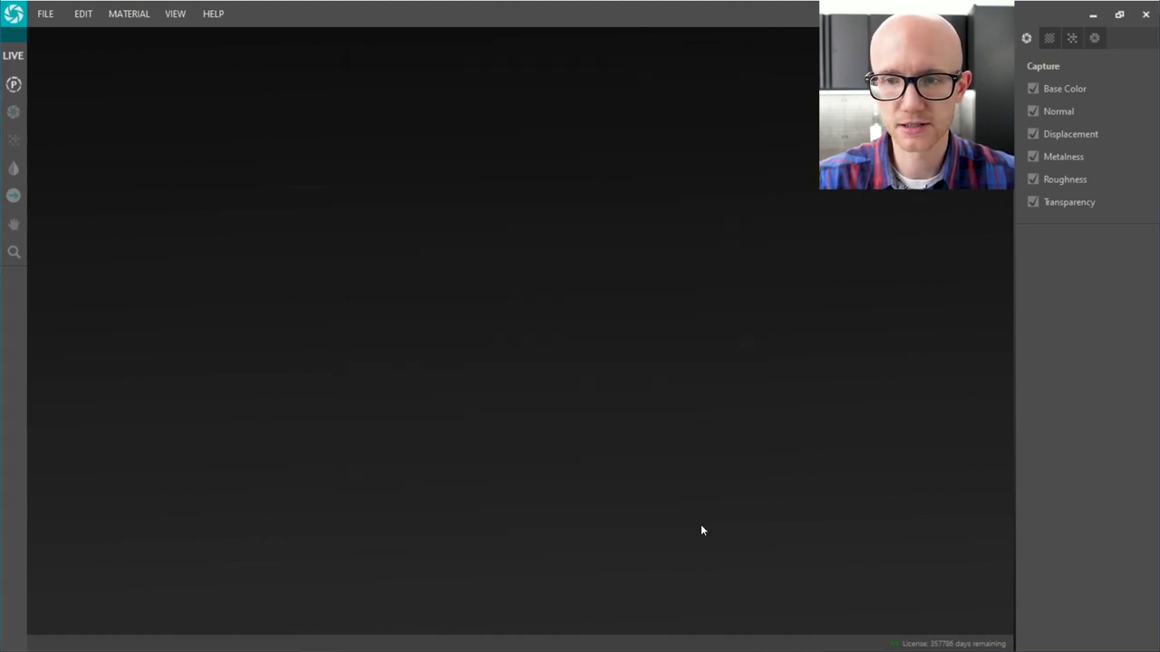
left_click(700, 524)
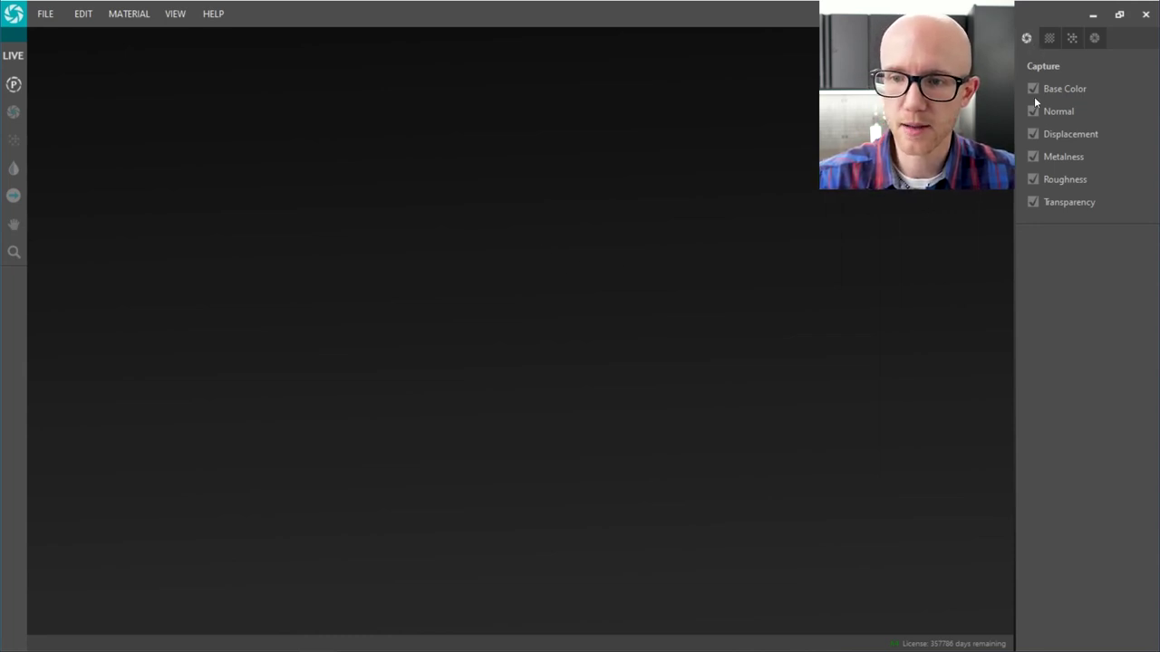
Enable capture of the Transparency and Displacement maps
left_click(1033, 204)
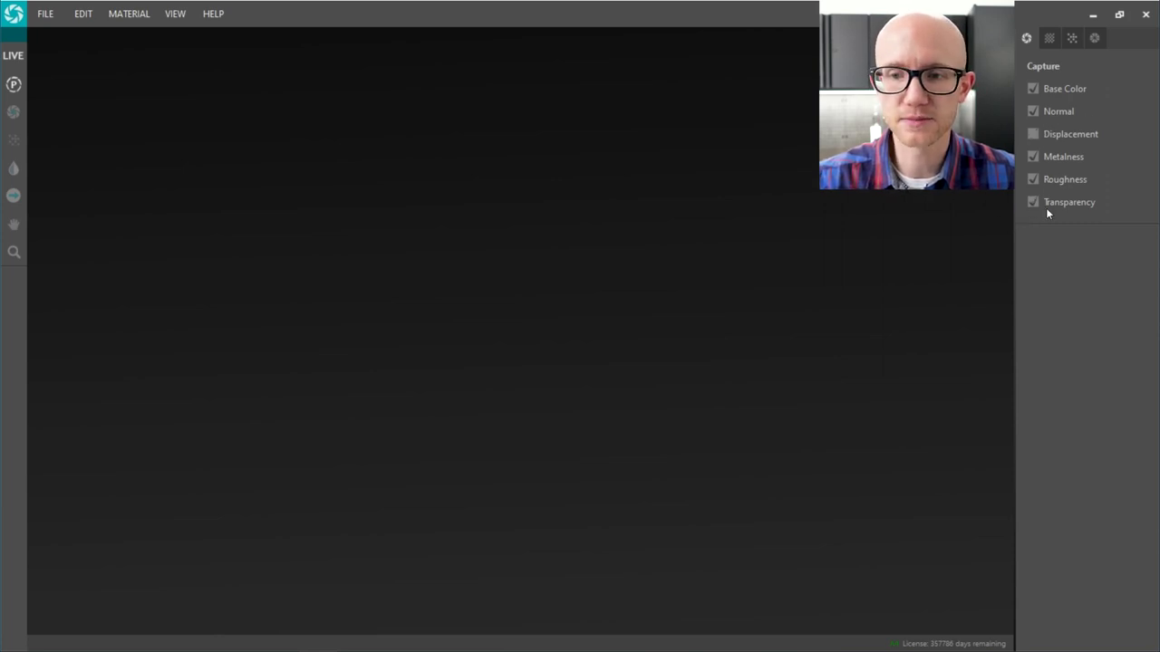
left_click(1034, 135)
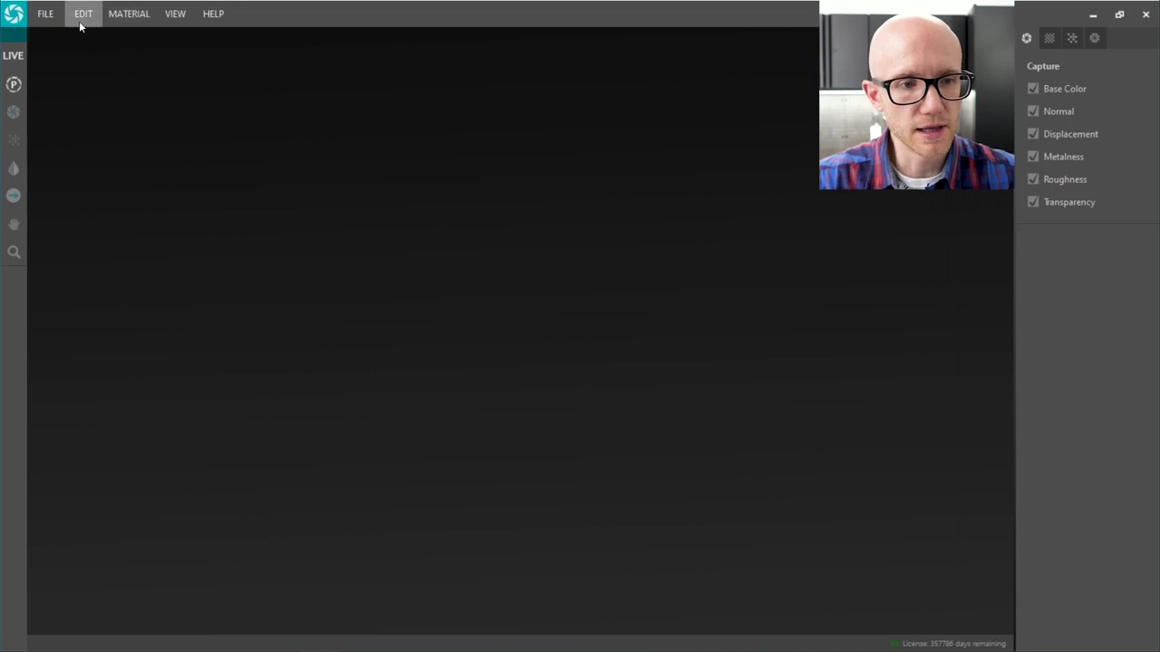
Open Live View of the heart fabric, move its window up-left, then close it
left_click(13, 56)
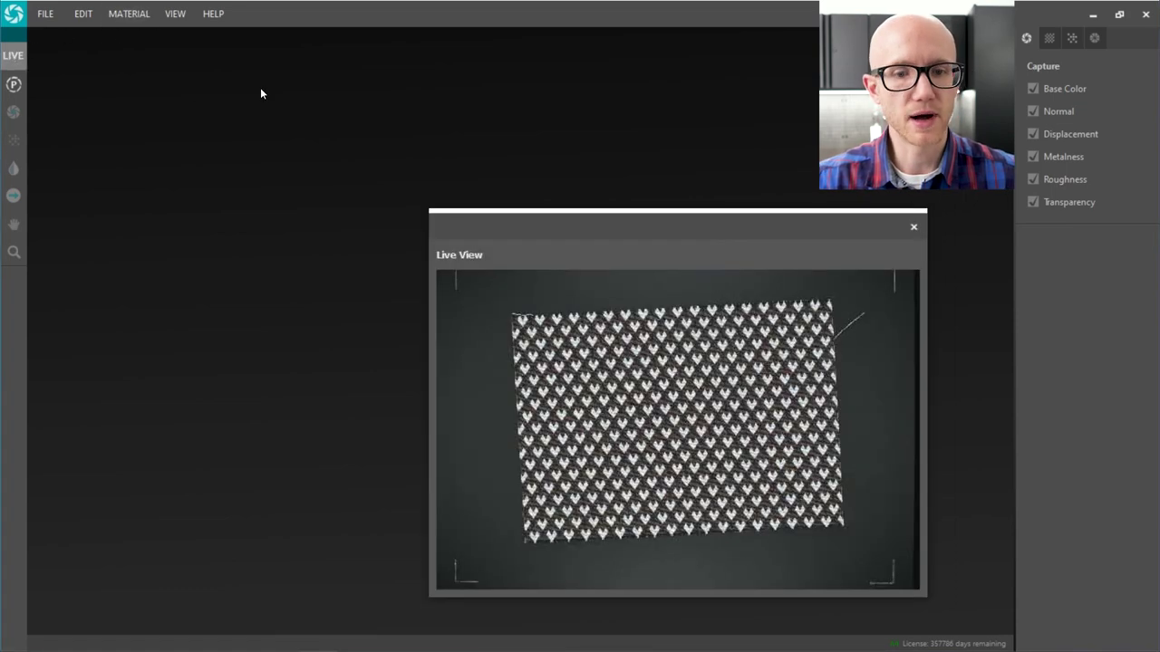
left_click_drag(654, 227, 549, 150)
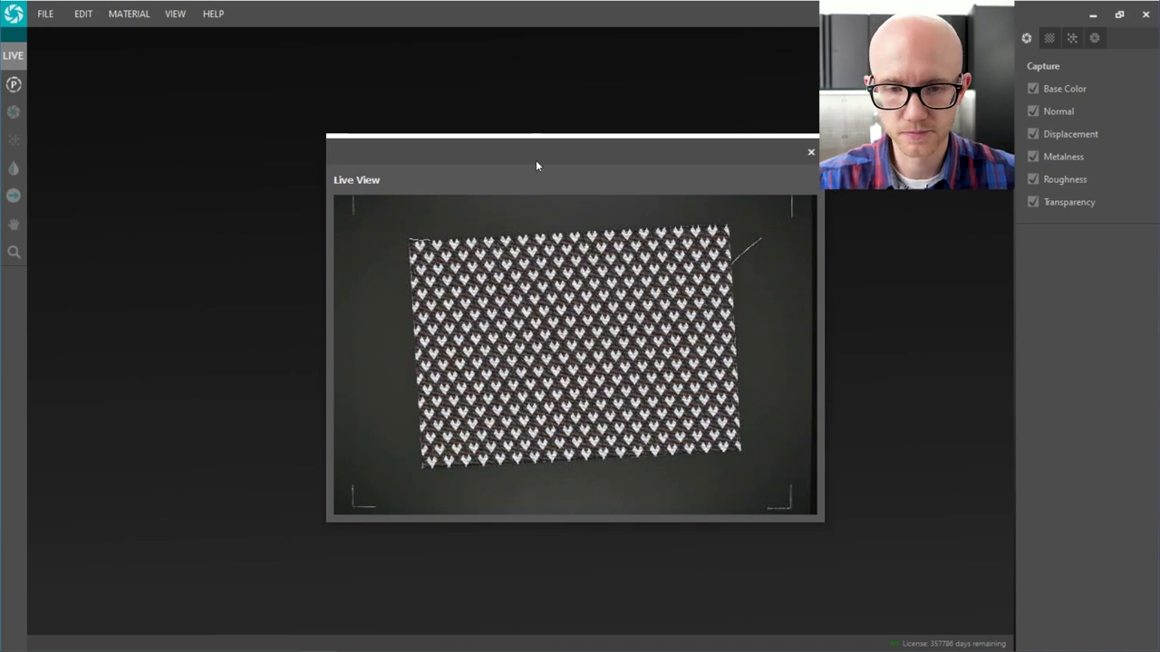
left_click_drag(590, 172, 547, 139)
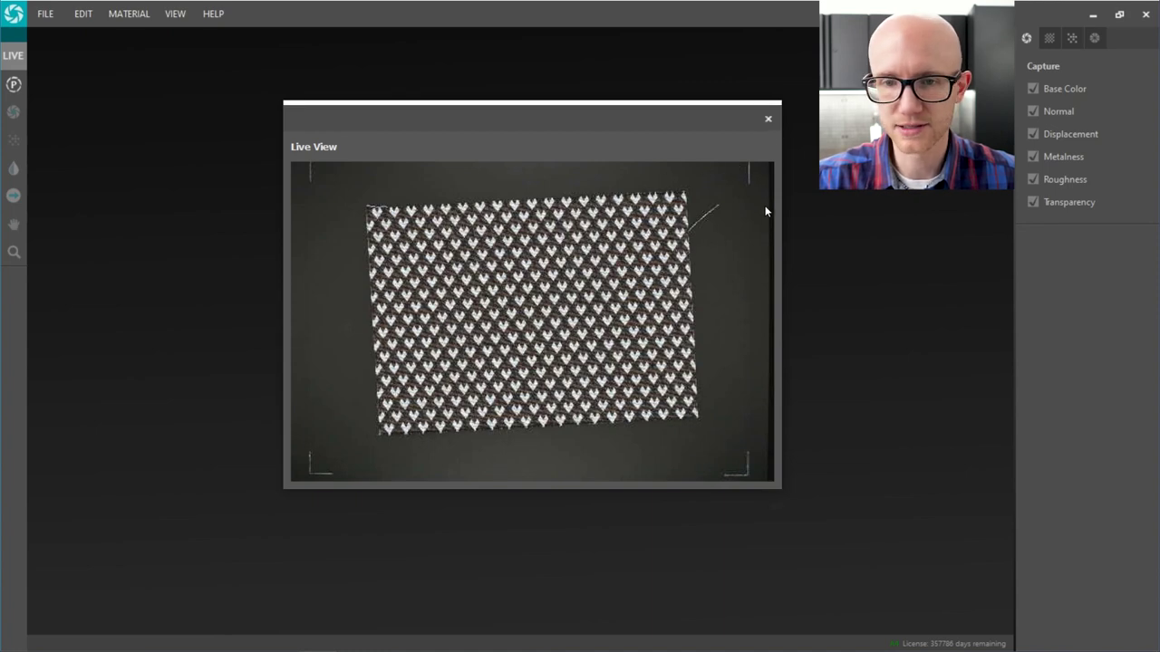
key("Escape")
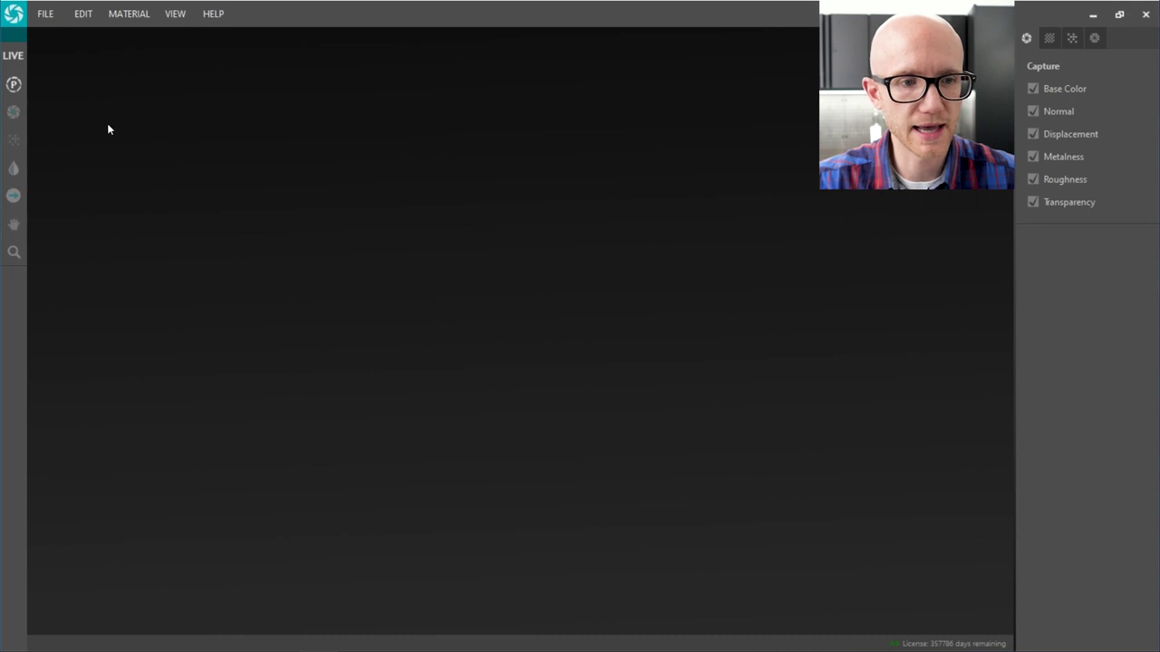
Run Material > Focus Calibration and dismiss the Focus Success message
left_click(129, 15)
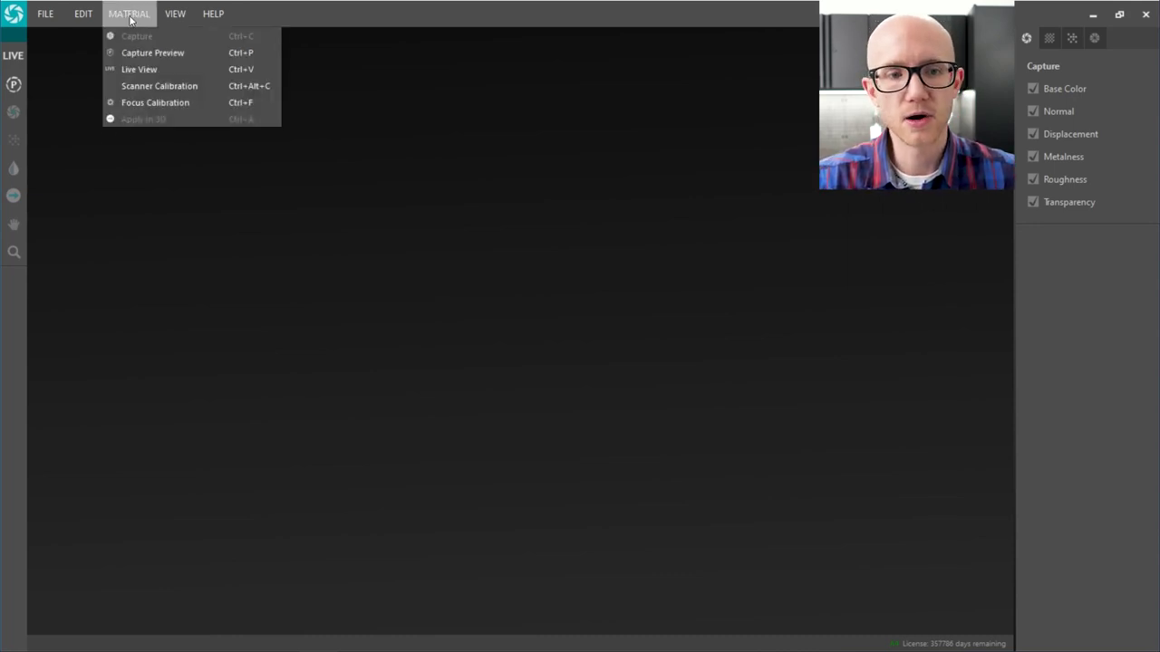
left_click(173, 102)
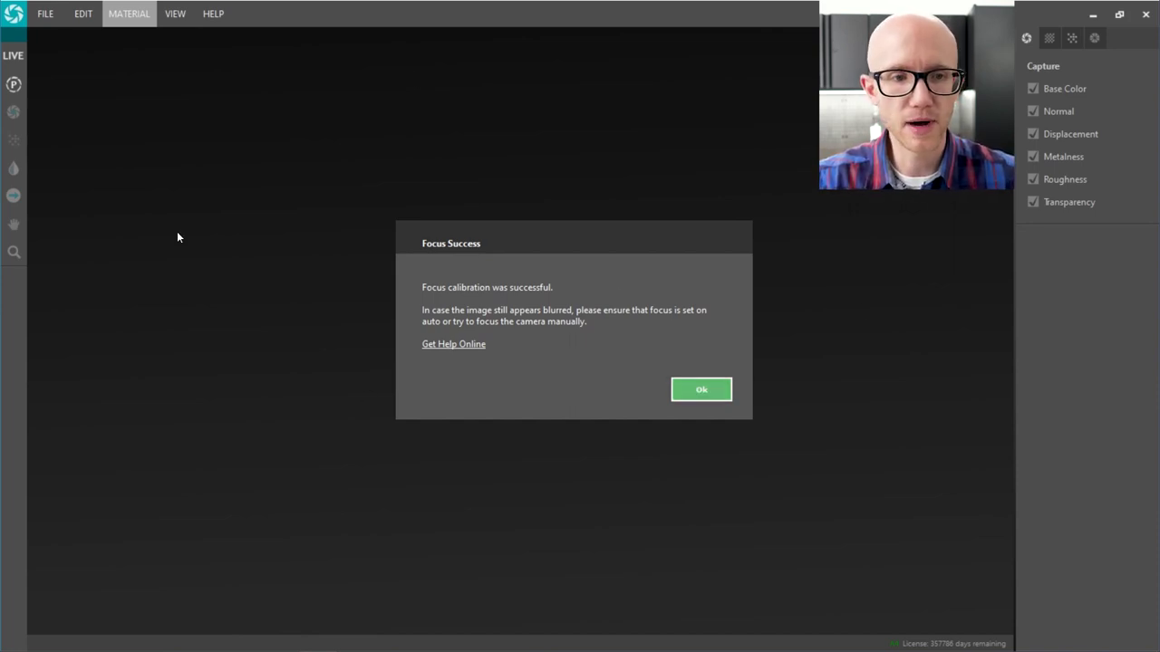
left_click(702, 390)
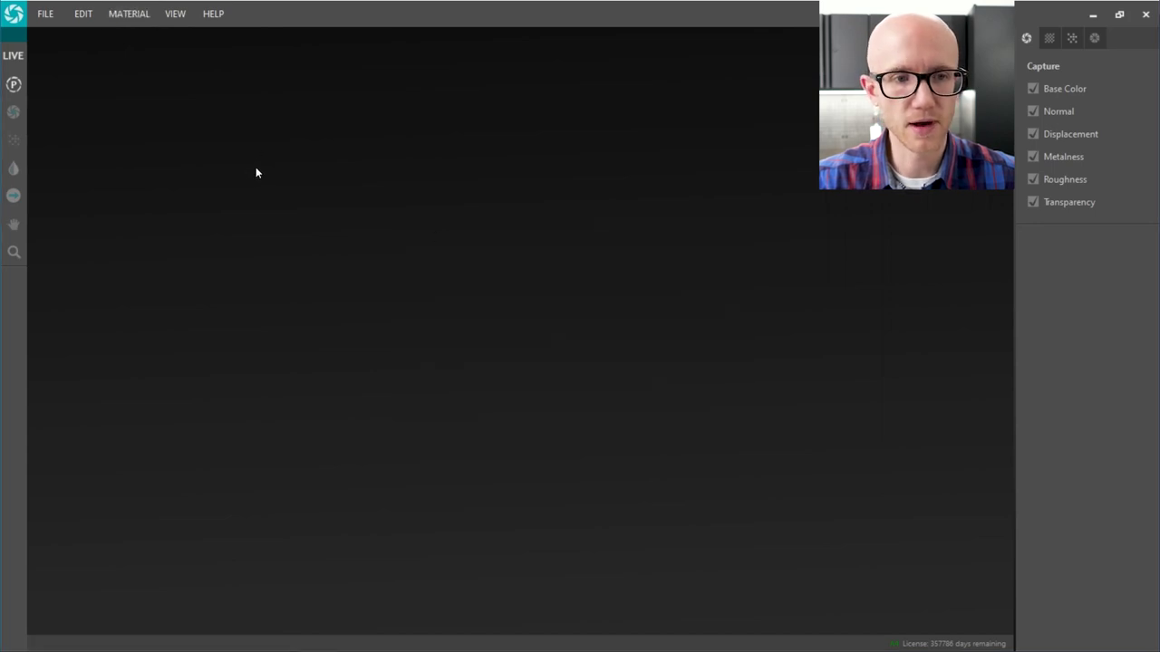
Capture a preview, frame a slightly rotated crop over the heart fabric, and start capturing
left_click(12, 85)
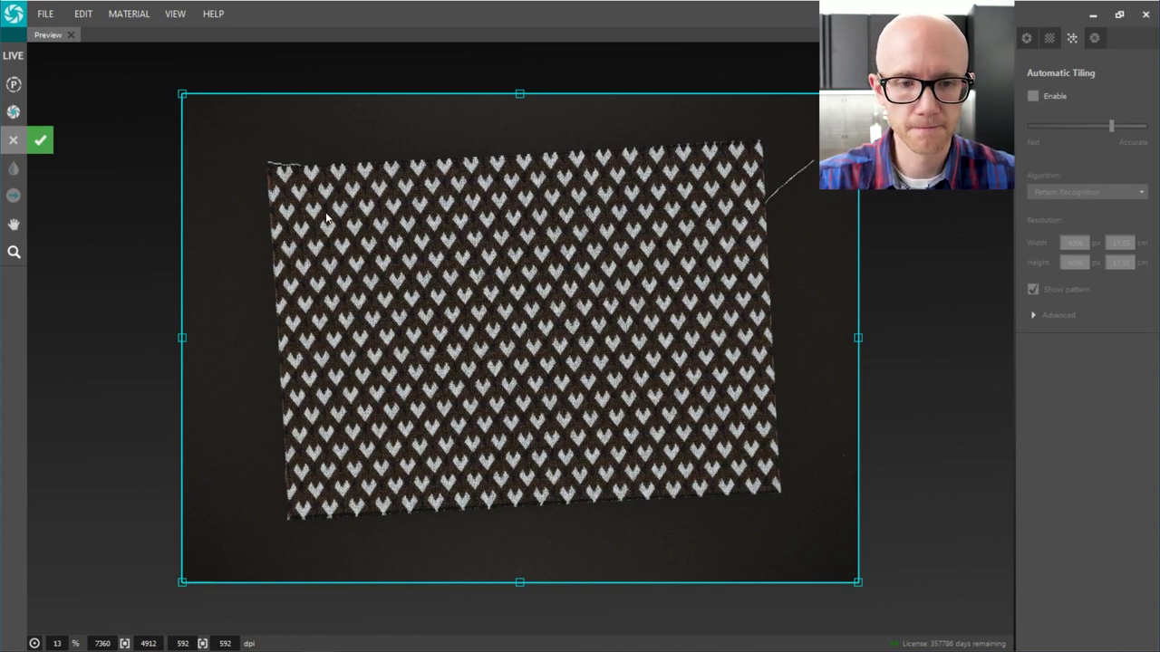
left_click_drag(324, 214, 733, 454)
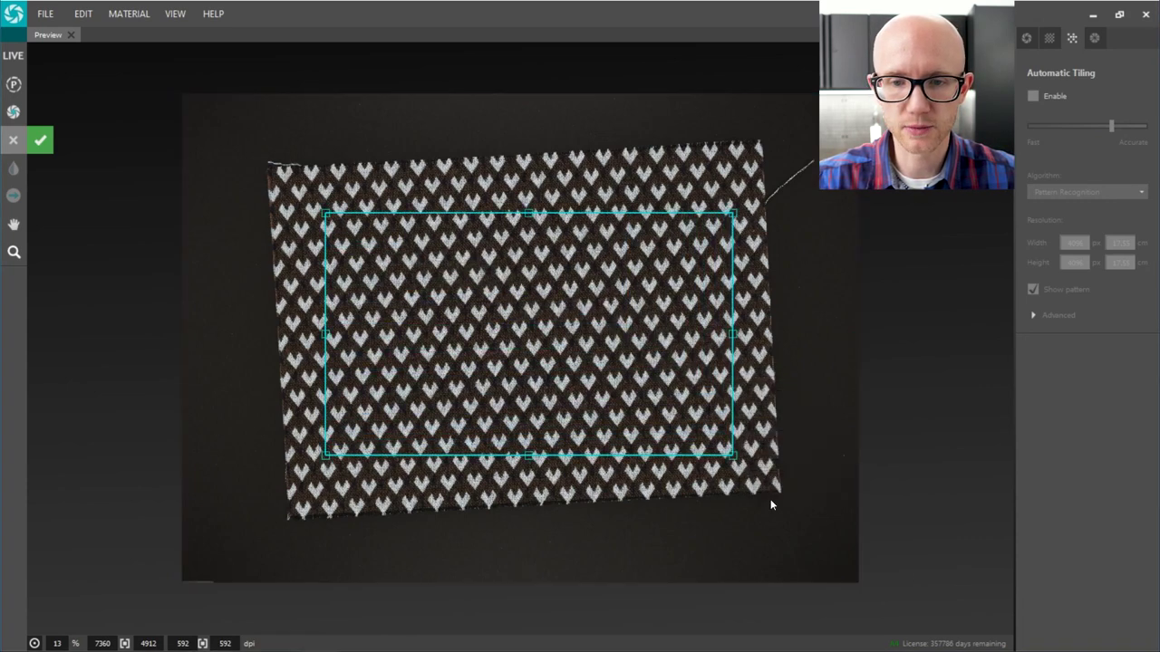
left_click_drag(740, 210, 741, 192)
left_click_drag(568, 341, 569, 328)
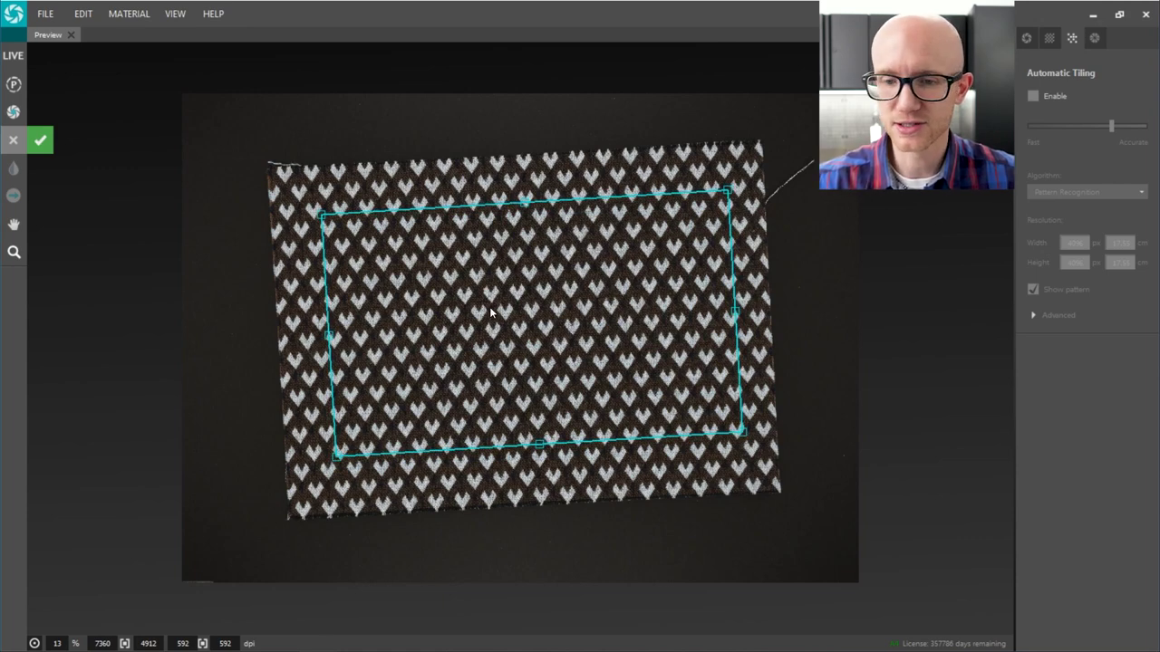
left_click_drag(736, 314, 717, 317)
left_click_drag(573, 342, 575, 349)
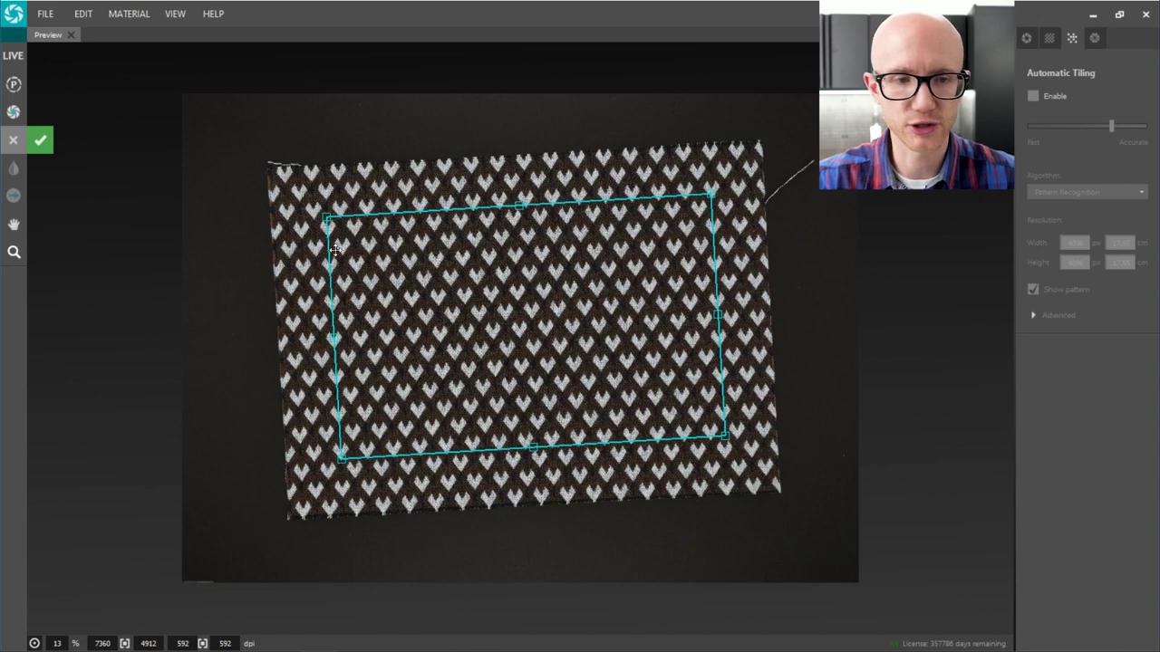
left_click(40, 140)
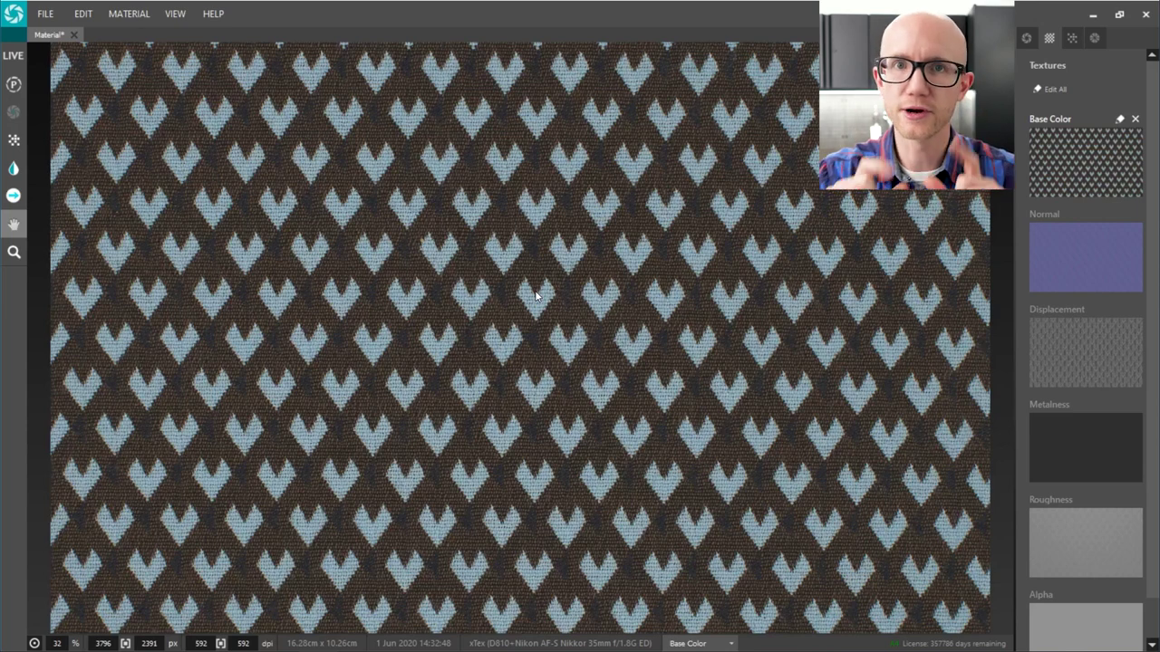
Inspect the Normal map, switch back to Base Color, and open the Tiling workspace
scroll(492, 270, "down", 1)
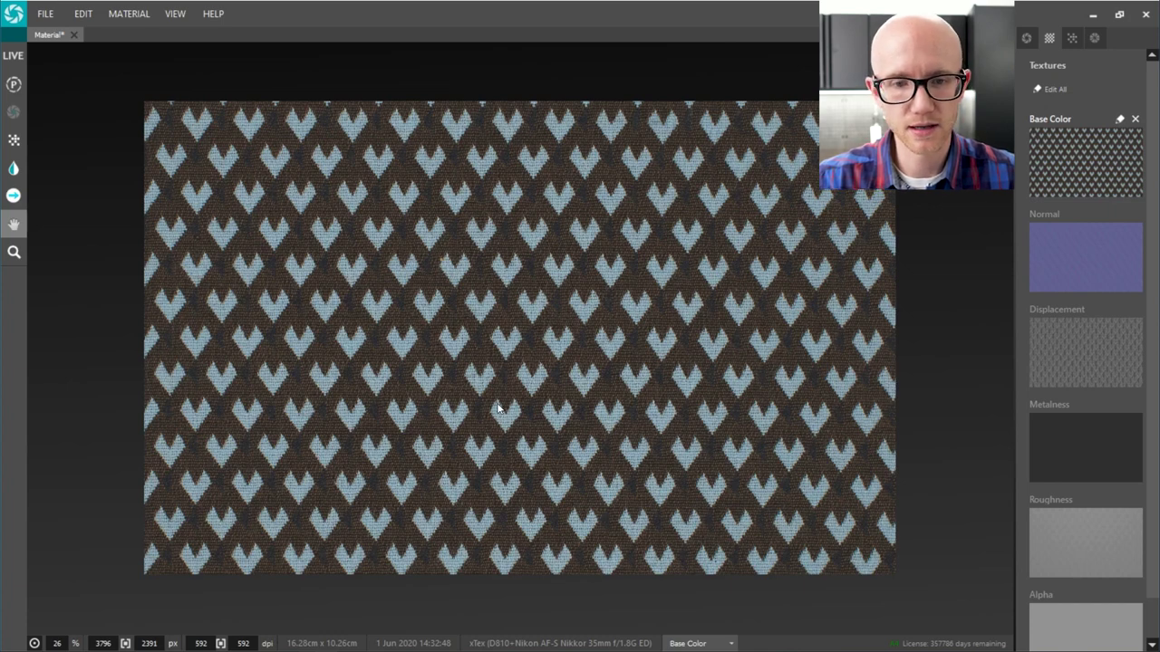
scroll(1058, 172, "down", 1)
scroll(1058, 340, "up", 1)
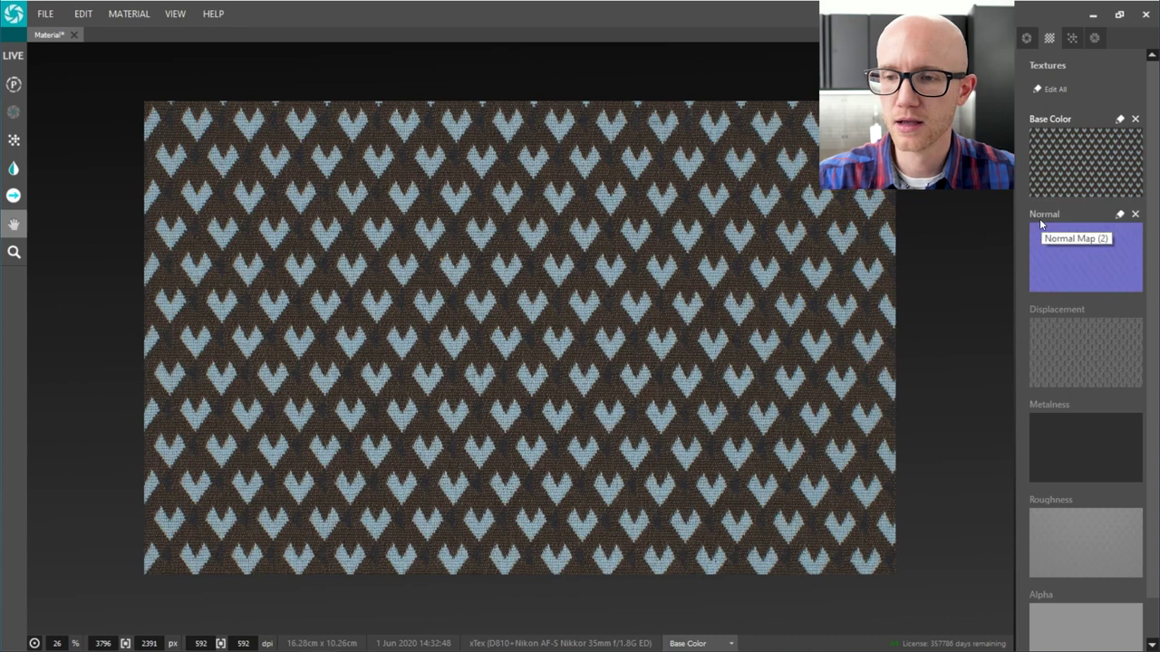
left_click(1071, 254)
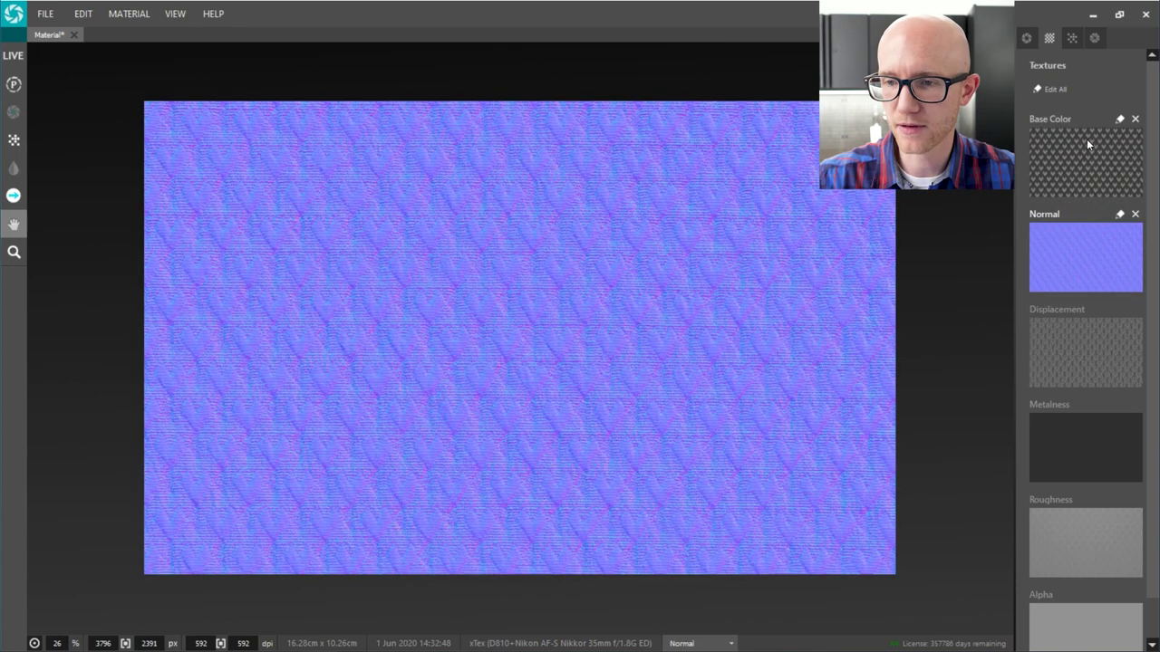
scroll(1078, 181, "down", 1)
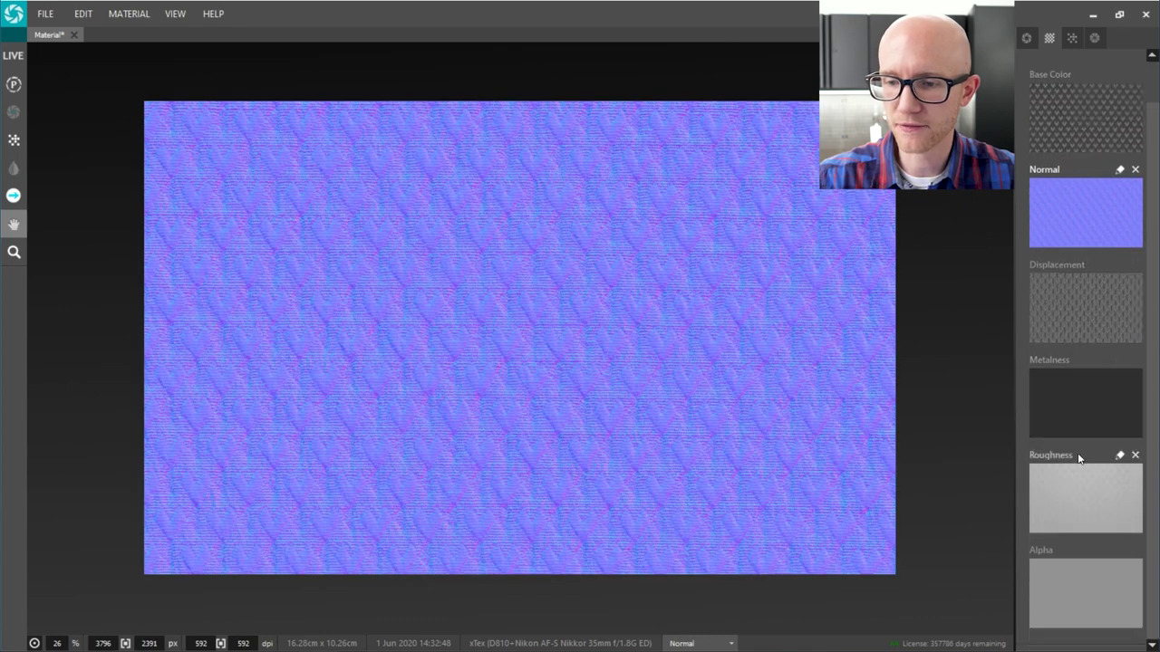
scroll(1067, 182, "up", 1)
left_click(1065, 174)
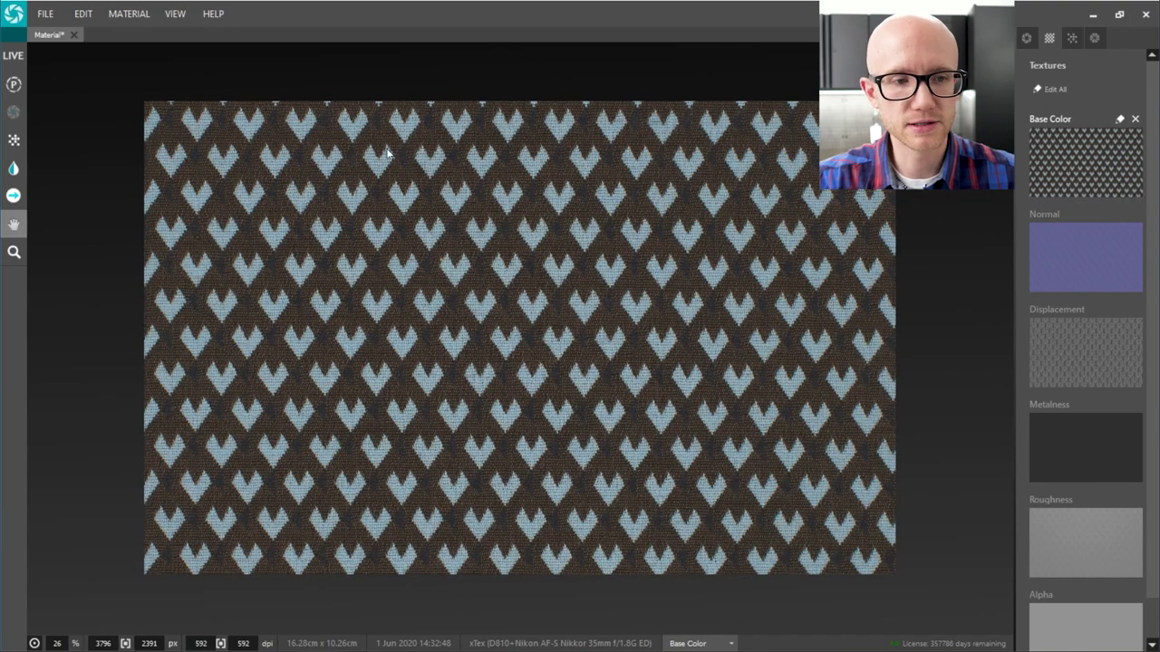
left_click(14, 141)
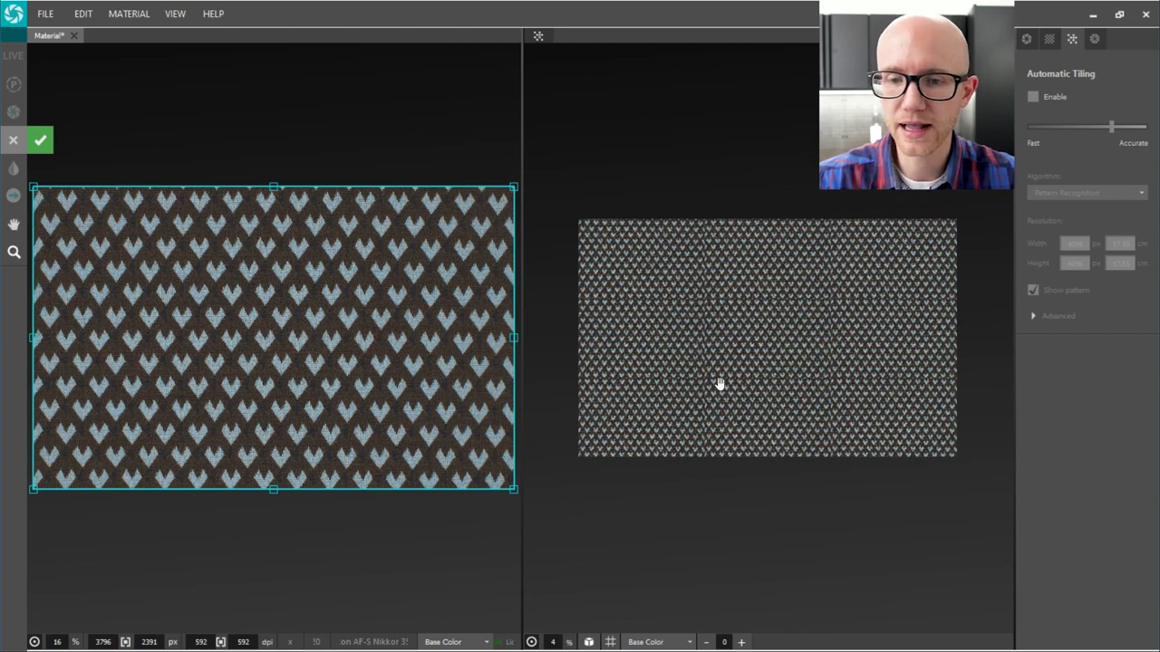
Zoom and pan the tiled heart preview to check for seams, then show the texture maps list
scroll(766, 276, "up", 3)
scroll(765, 276, "up", 5)
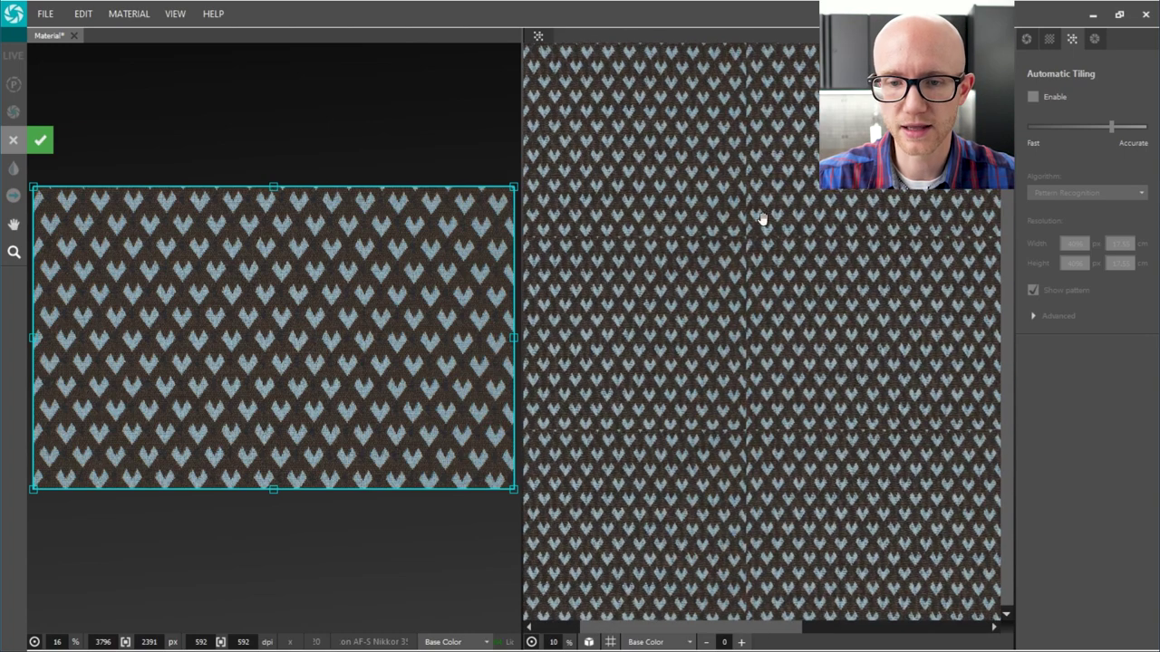
left_click_drag(794, 261, 794, 191)
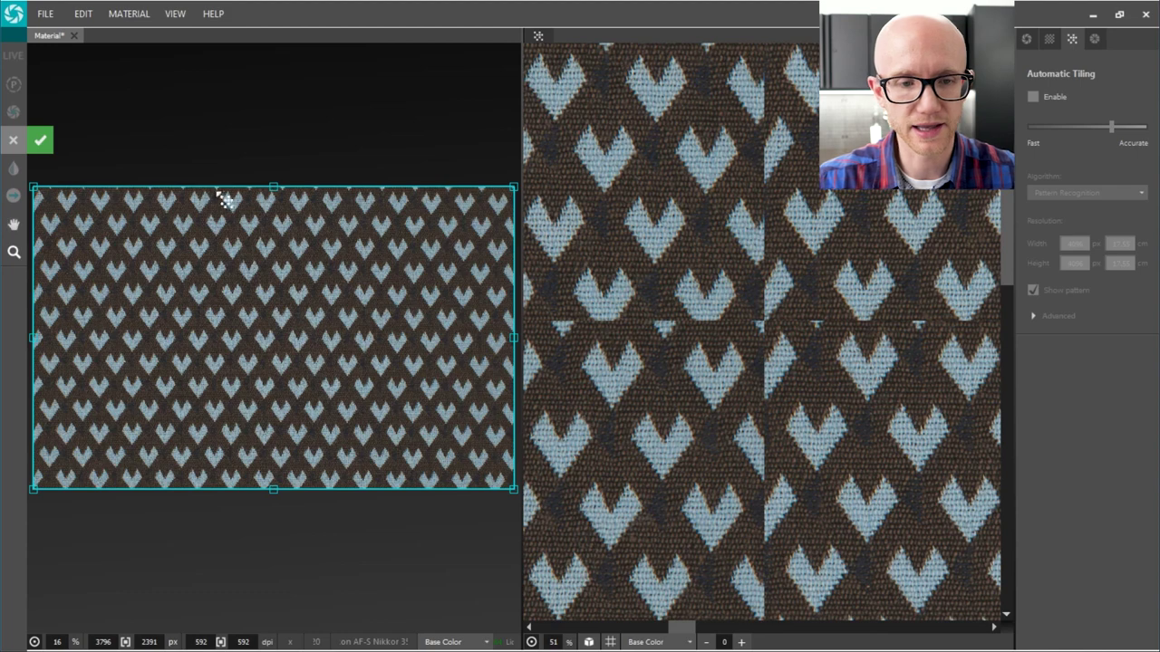
scroll(782, 373, "up", 3)
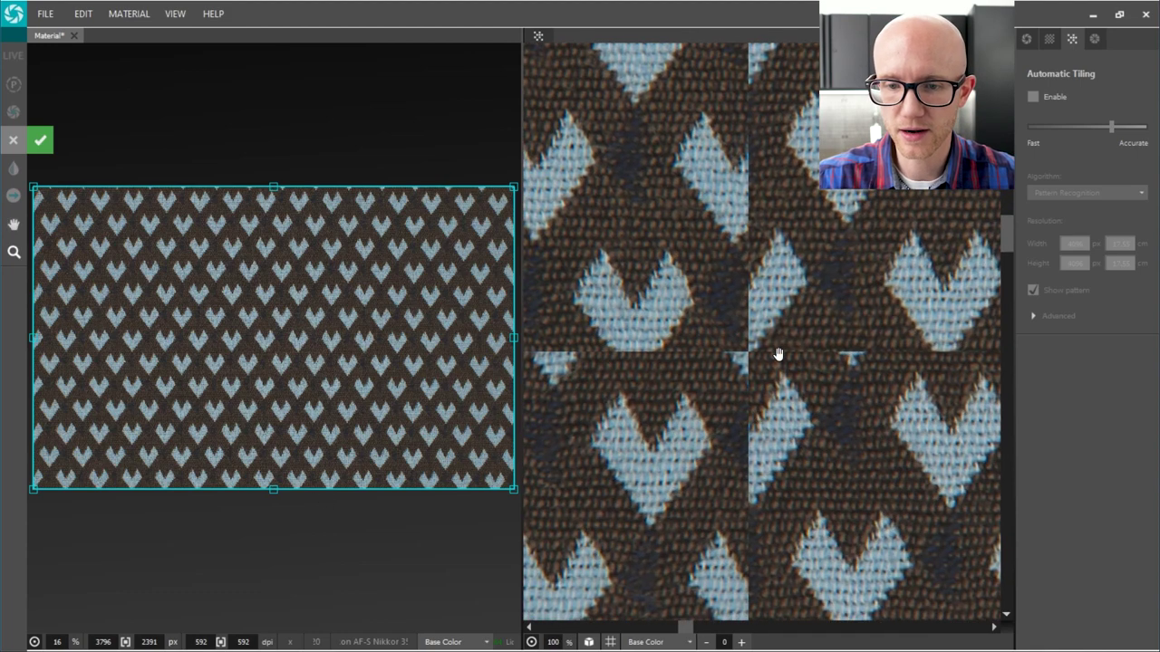
scroll(751, 478, "down", 2)
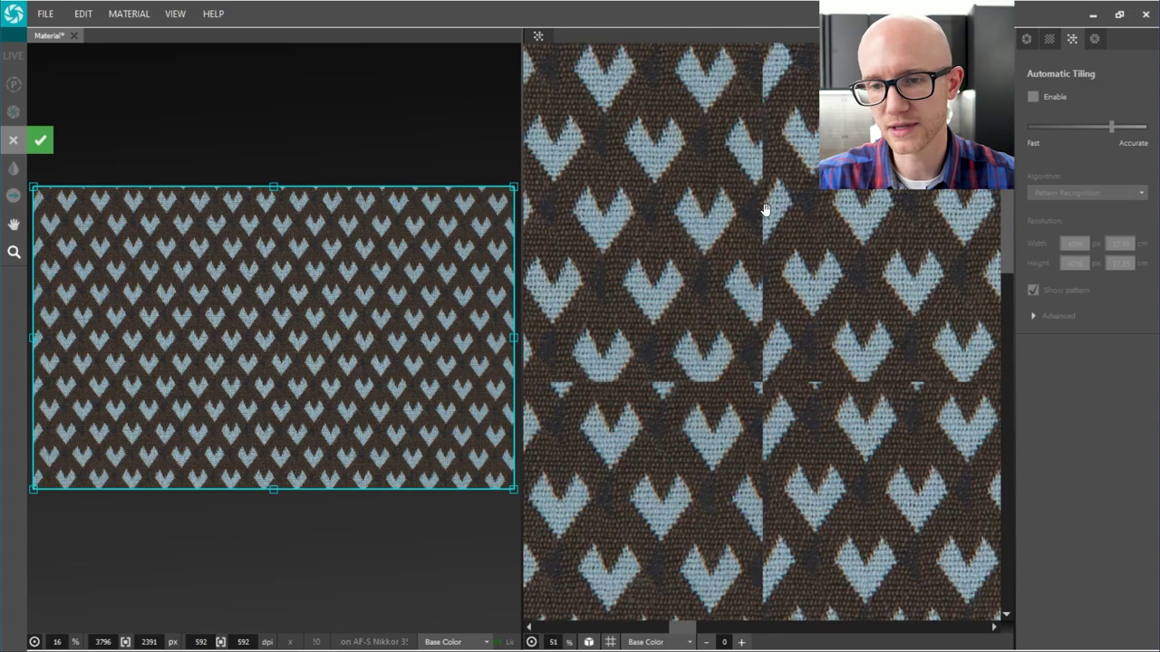
scroll(721, 345, "down", 2)
scroll(717, 330, "down", 2)
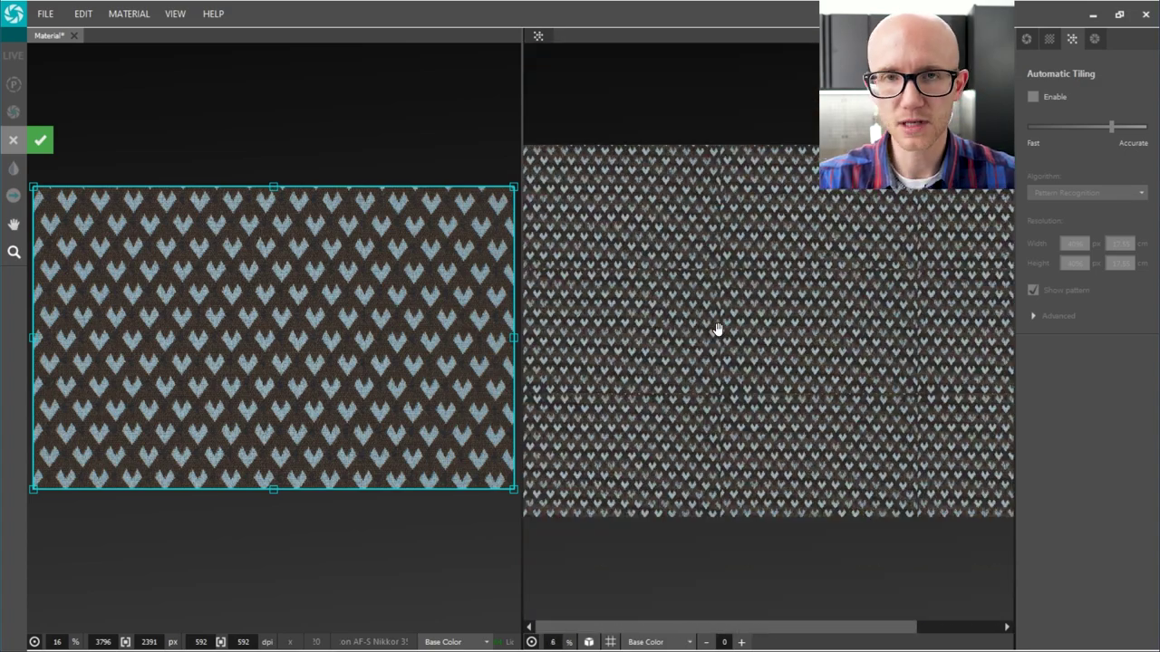
scroll(637, 329, "up", 2)
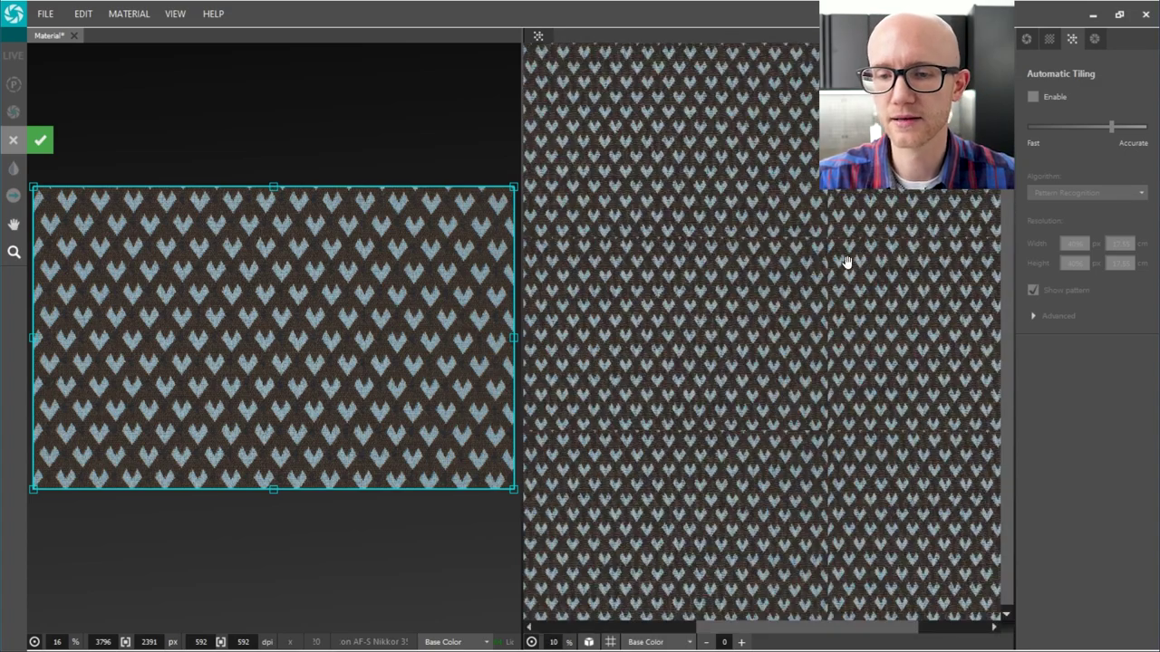
scroll(693, 213, "up", 2)
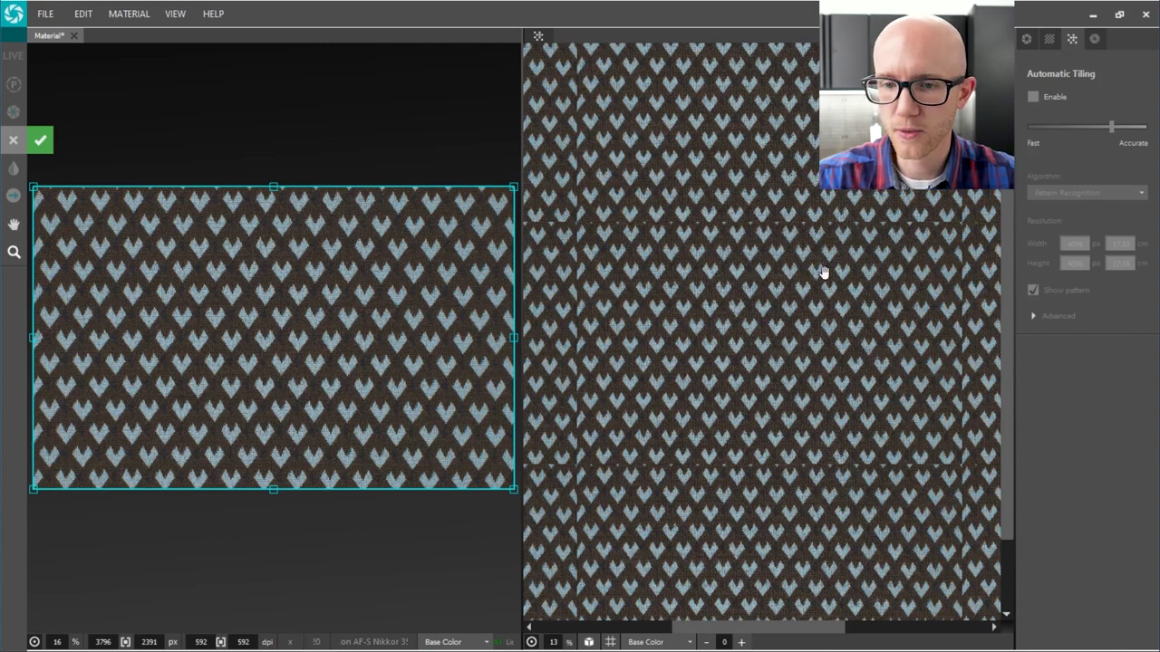
left_click(1048, 39)
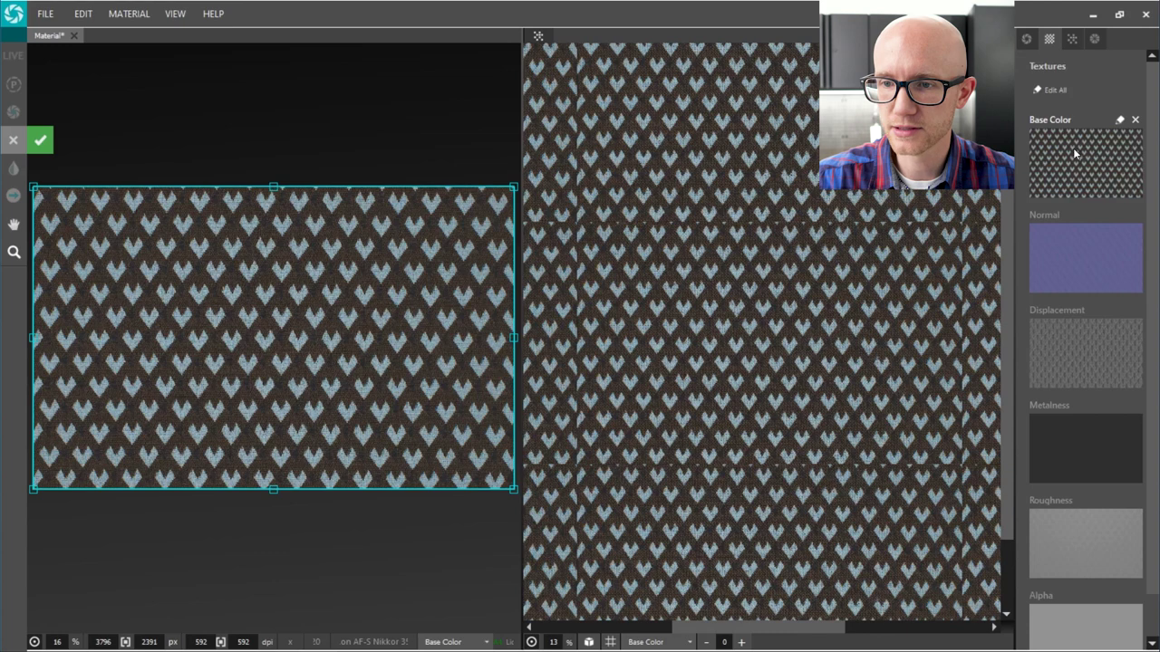
left_click(1094, 39)
scroll(730, 210, "down", 3)
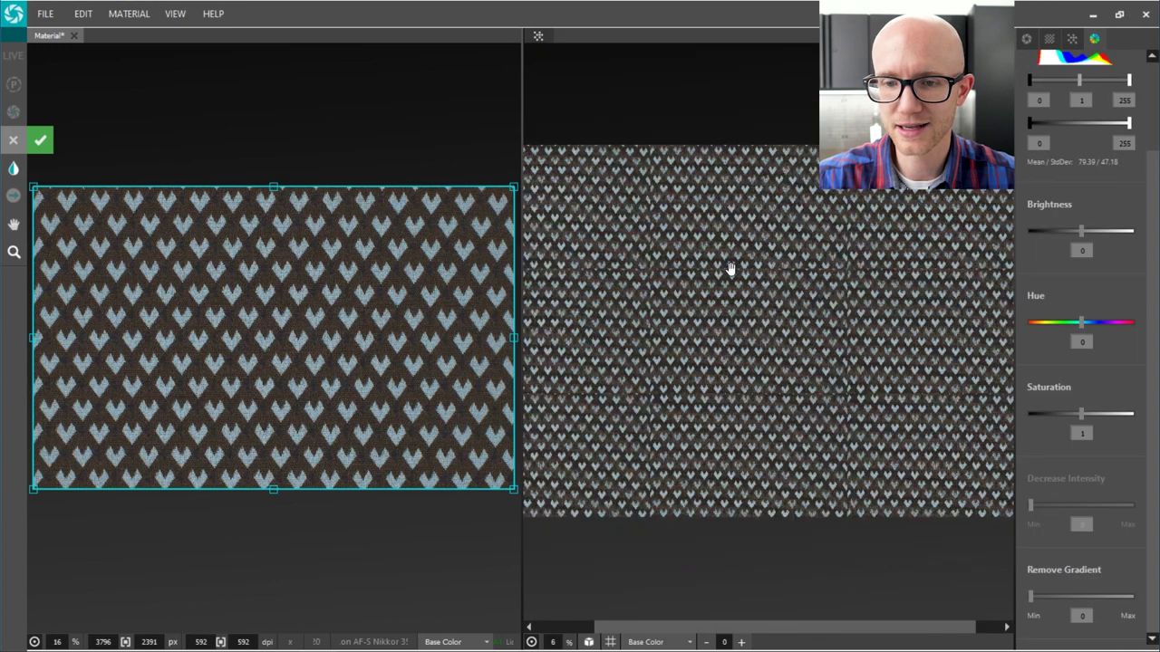
scroll(781, 250, "up", 2)
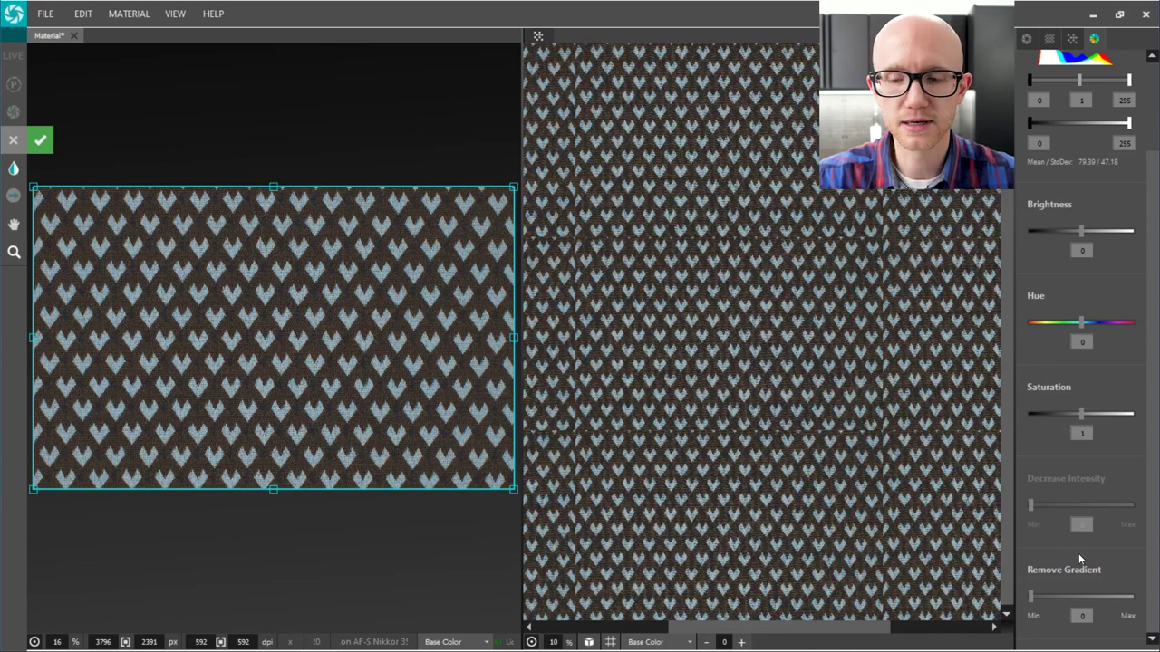
scroll(1149, 453, "up", 3)
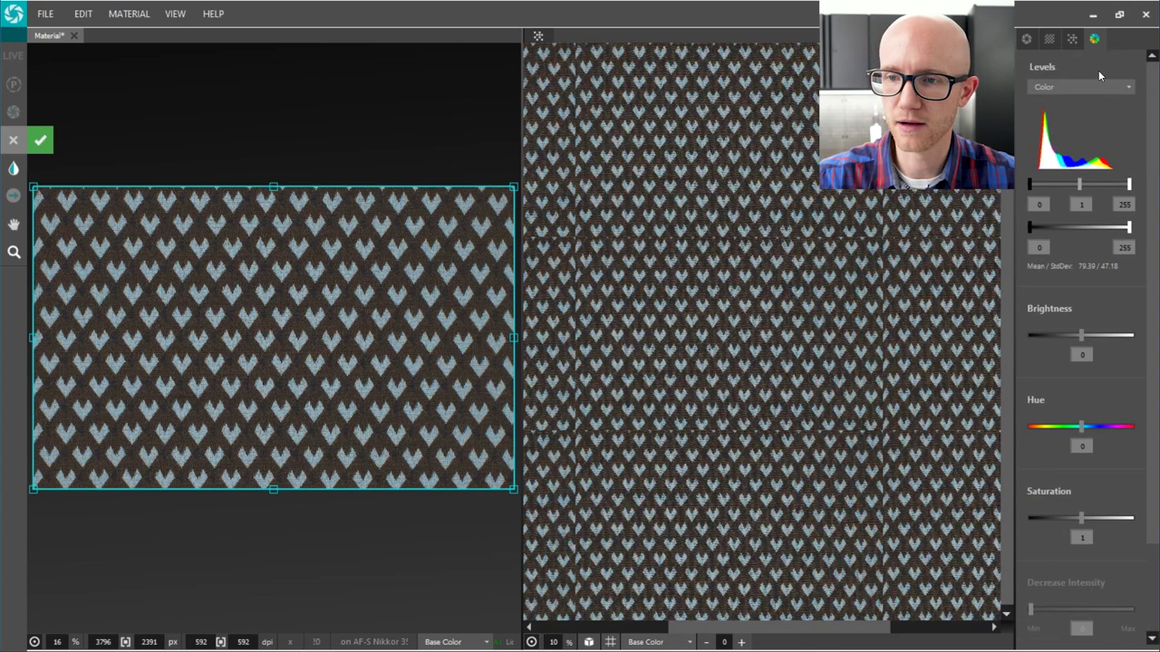
left_click(1049, 40)
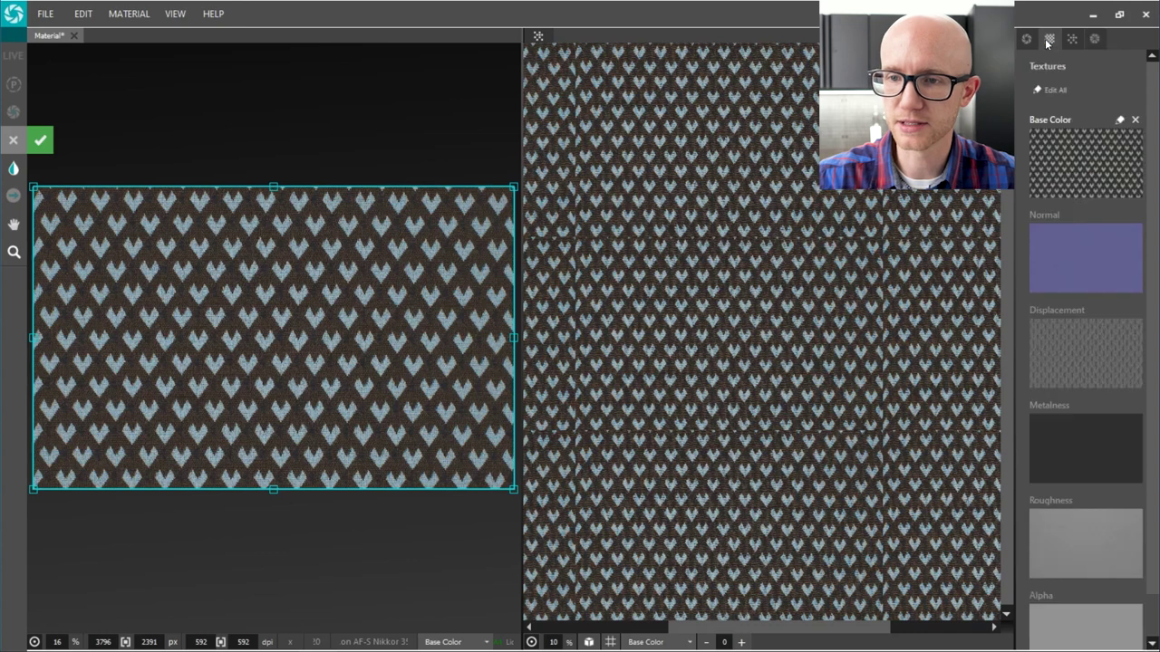
Select the Normal map and zoom and pan around its tiled preview
left_click(1065, 232)
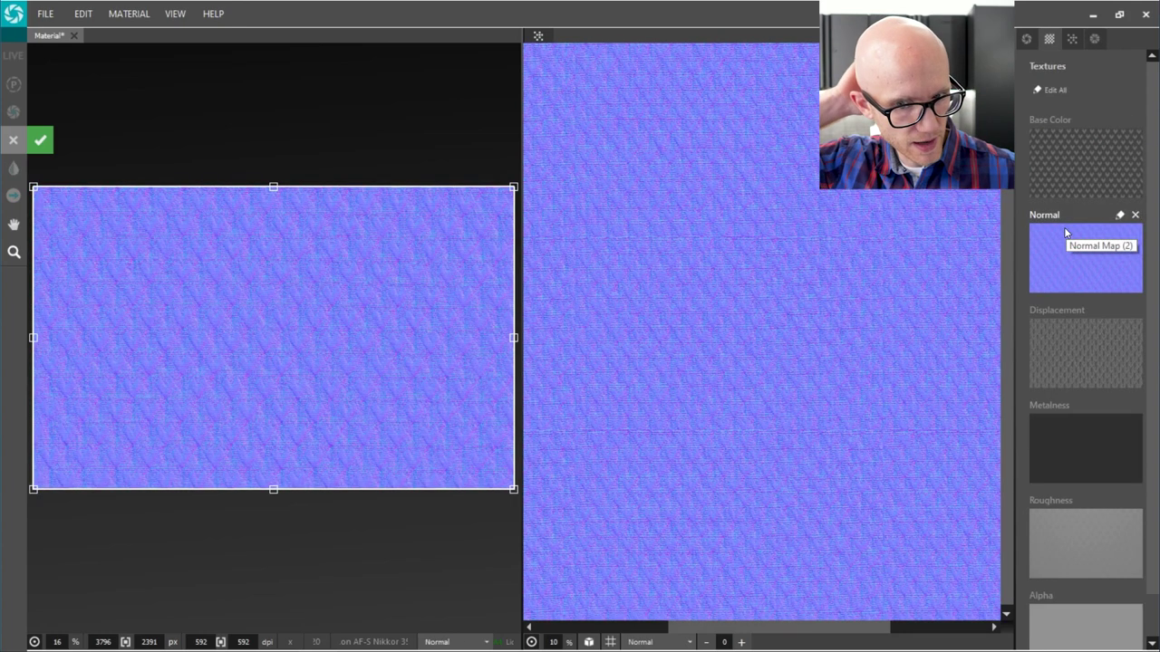
scroll(717, 465, "up", 5)
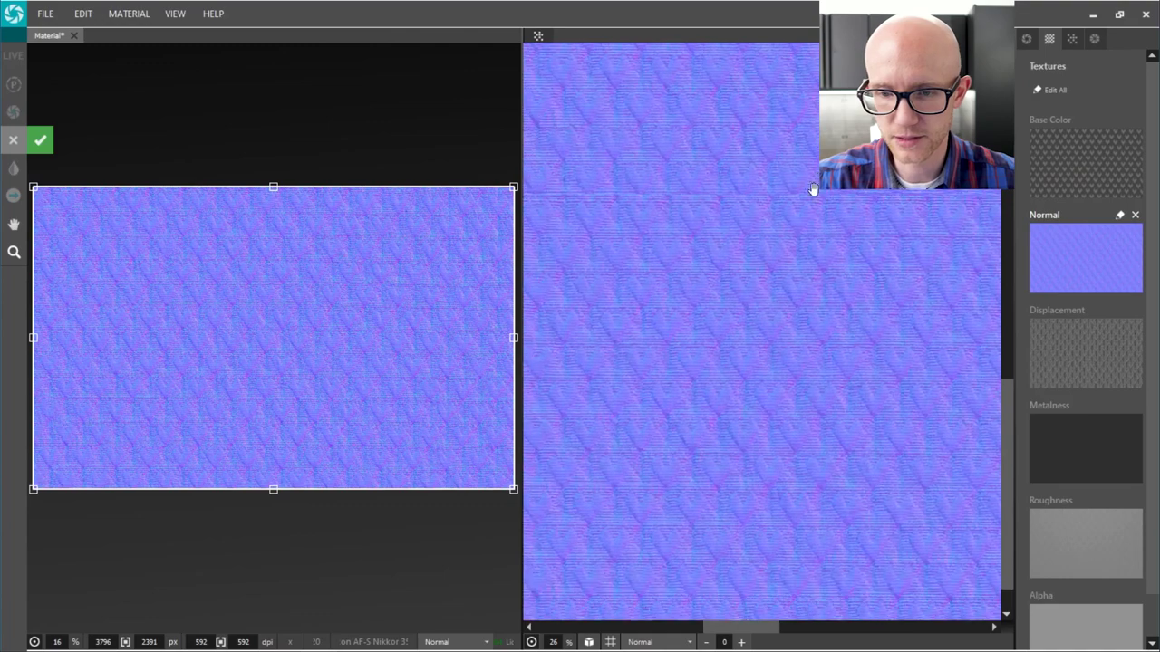
left_click_drag(749, 164, 798, 301)
scroll(790, 355, "up", 3)
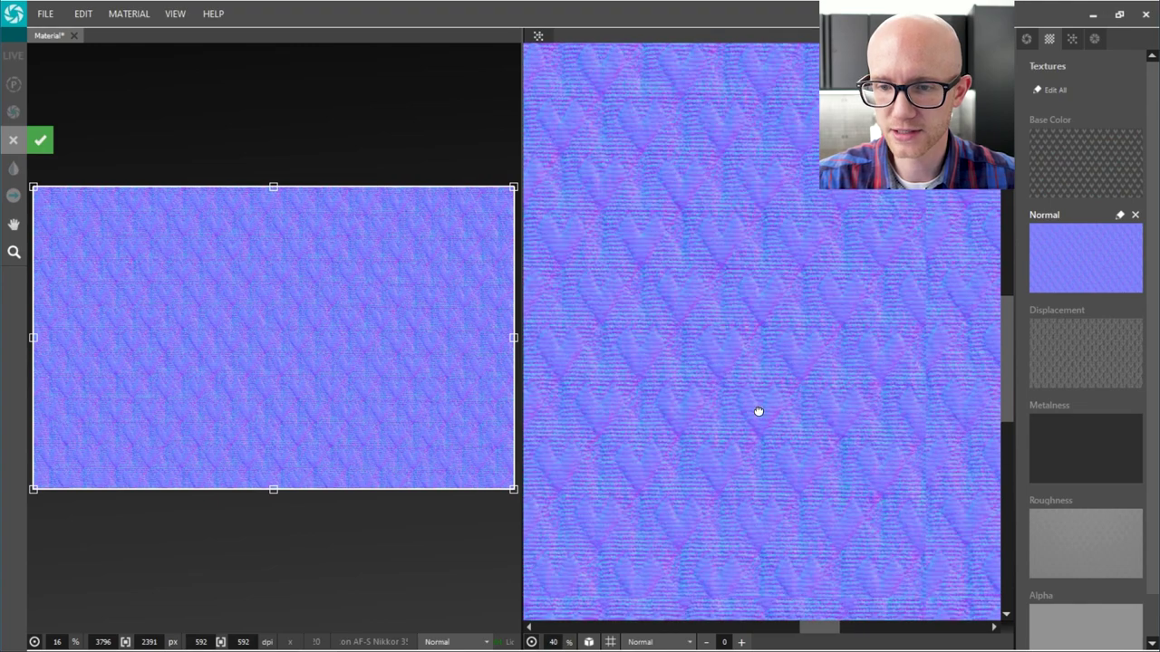
left_click_drag(870, 407, 878, 460)
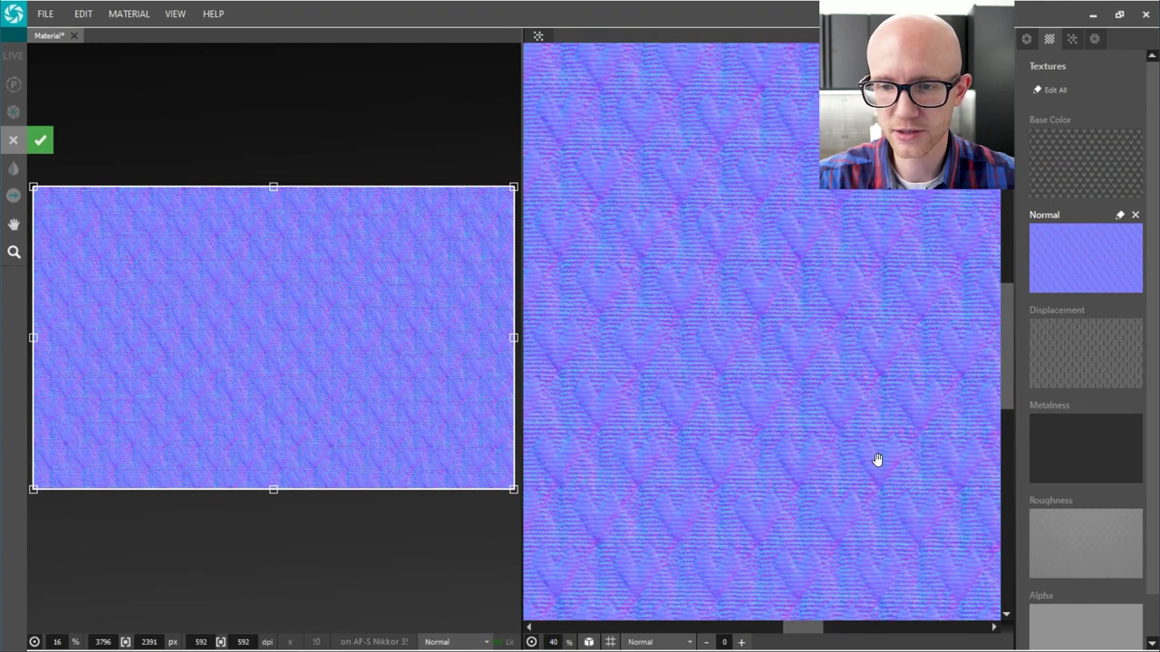
In the Normal map adjustments, drag Decrease Intensity down to Min (0)
left_click(1094, 40)
scroll(1064, 435, "down", 2)
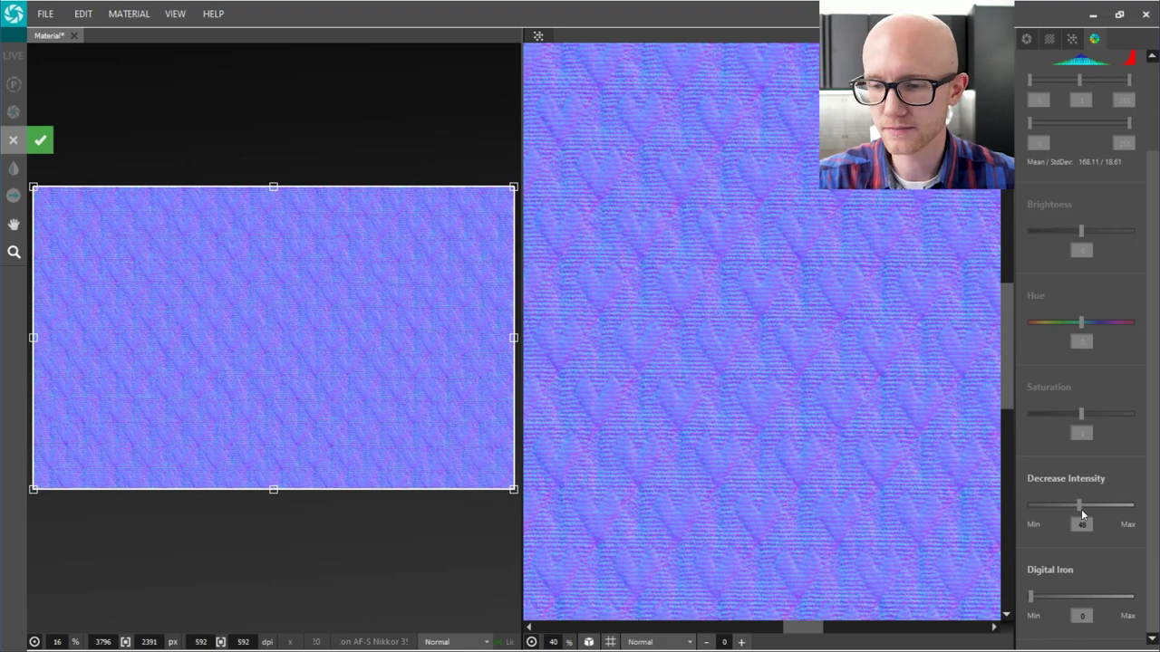
left_click_drag(1082, 508, 1080, 507)
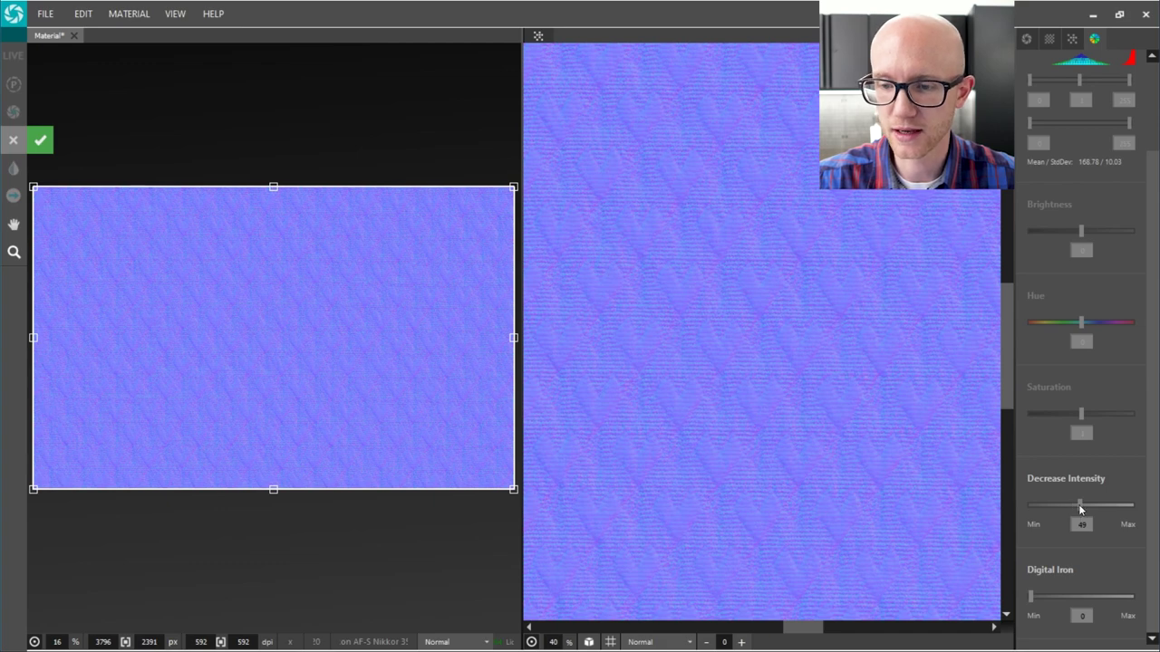
left_click_drag(1080, 509, 1020, 508)
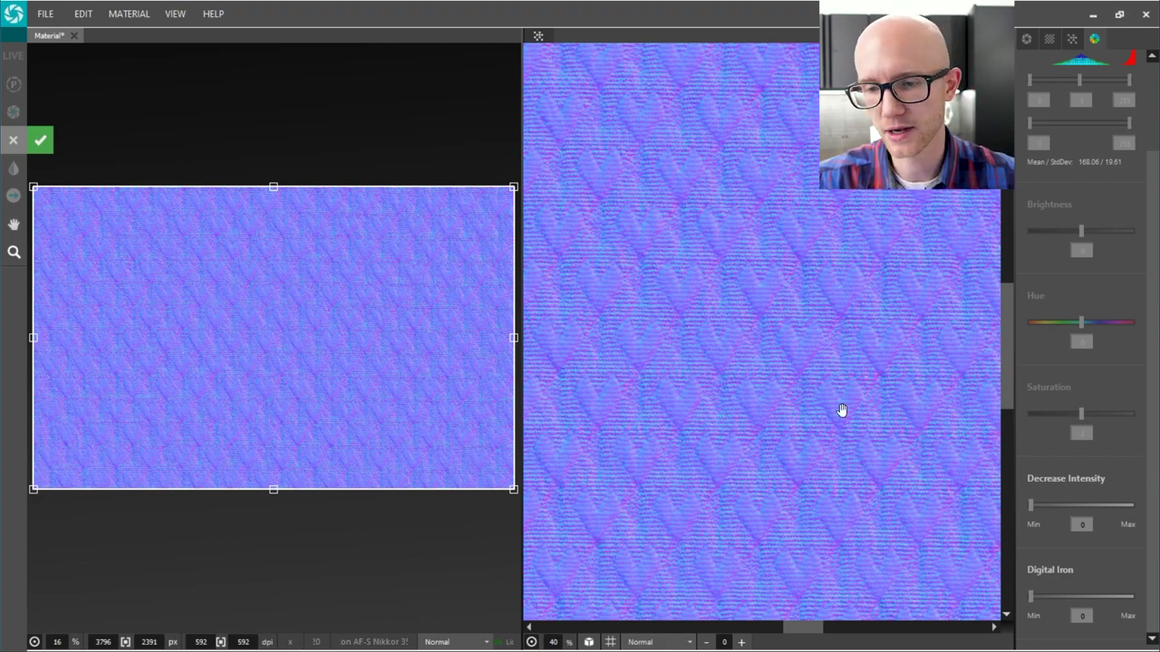
left_click_drag(842, 409, 780, 380)
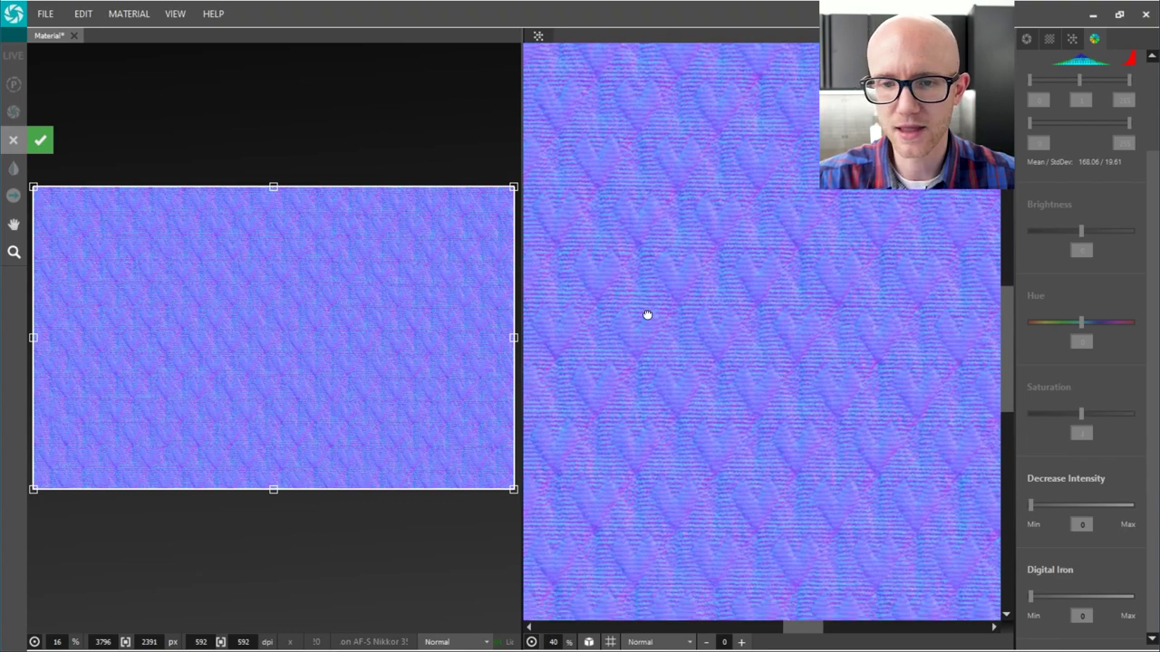
left_click_drag(647, 315, 937, 313)
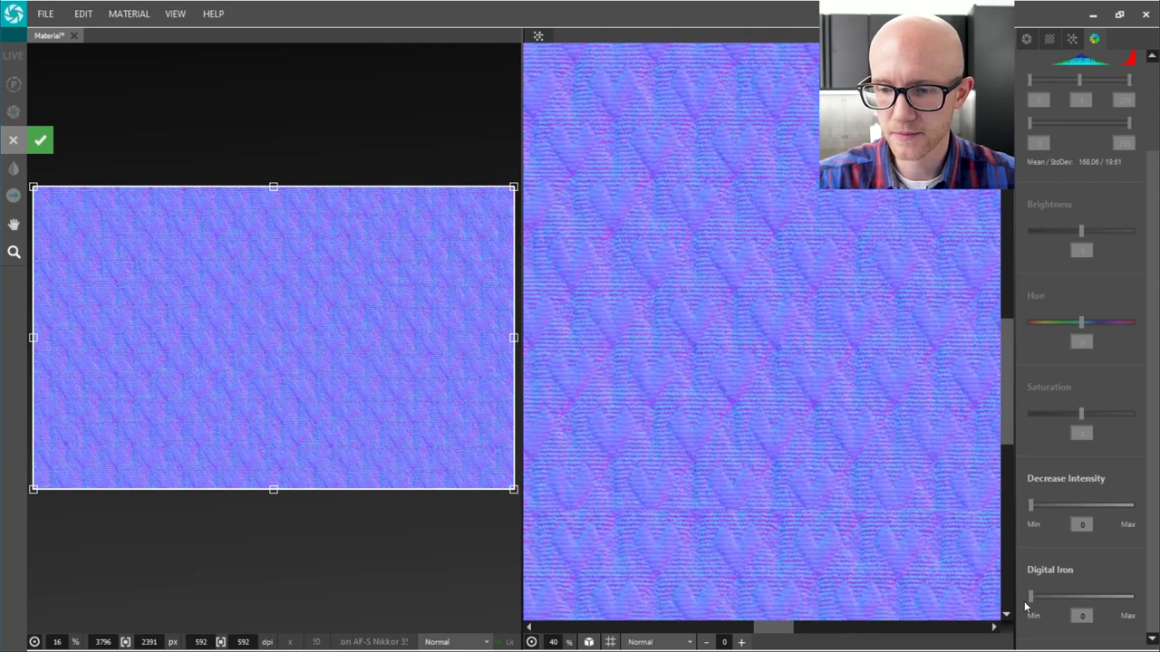
left_click_drag(1038, 599, 1124, 604)
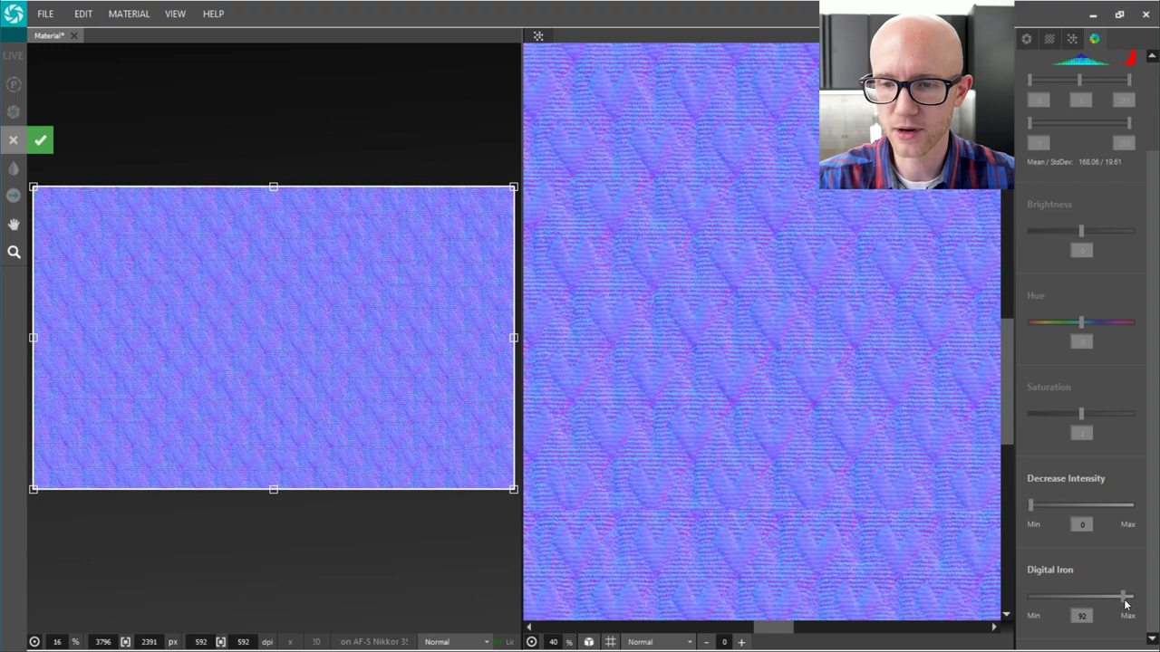
scroll(839, 292, "up", 3)
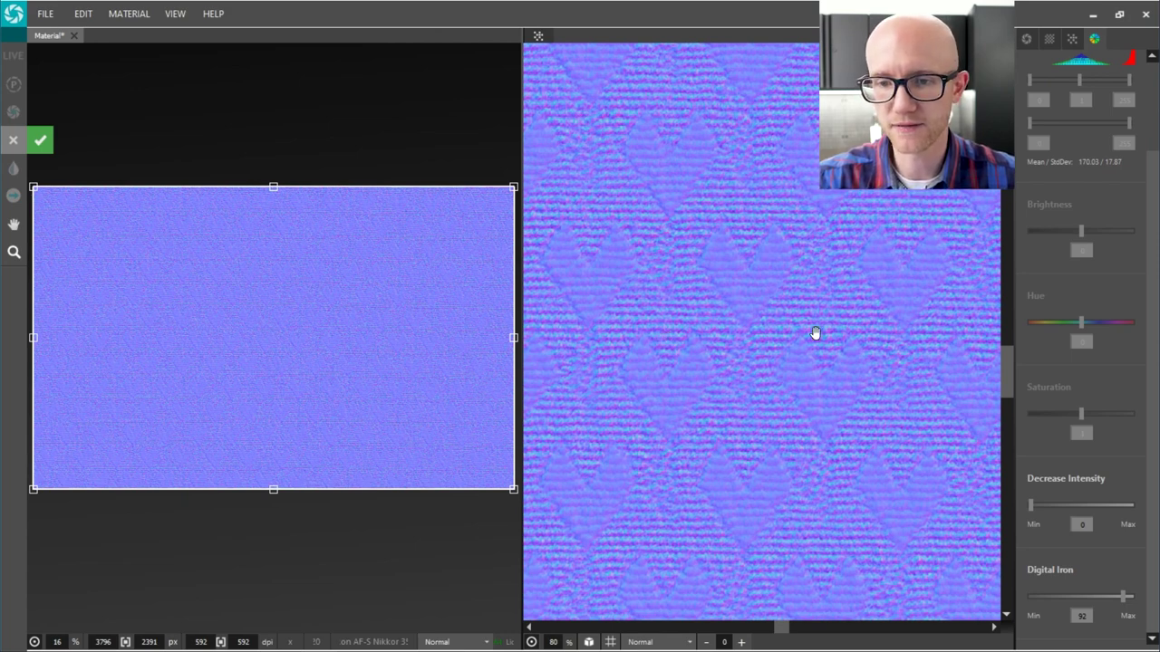
scroll(837, 335, "down", 5)
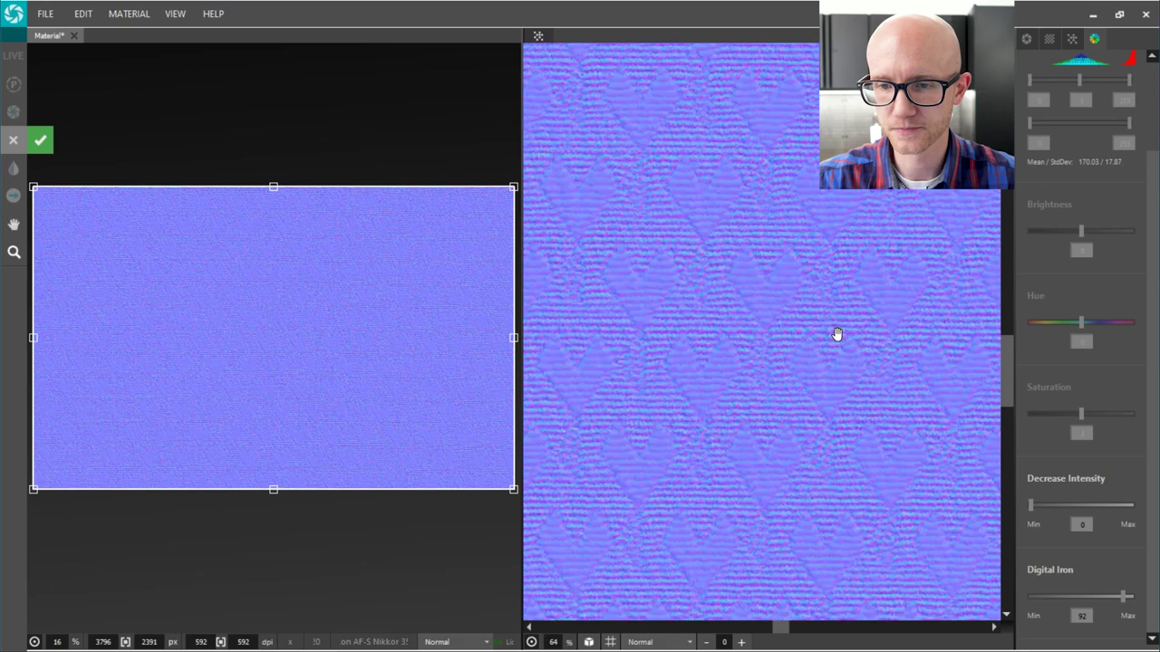
left_click_drag(884, 402, 717, 313)
left_click_drag(878, 280, 701, 390)
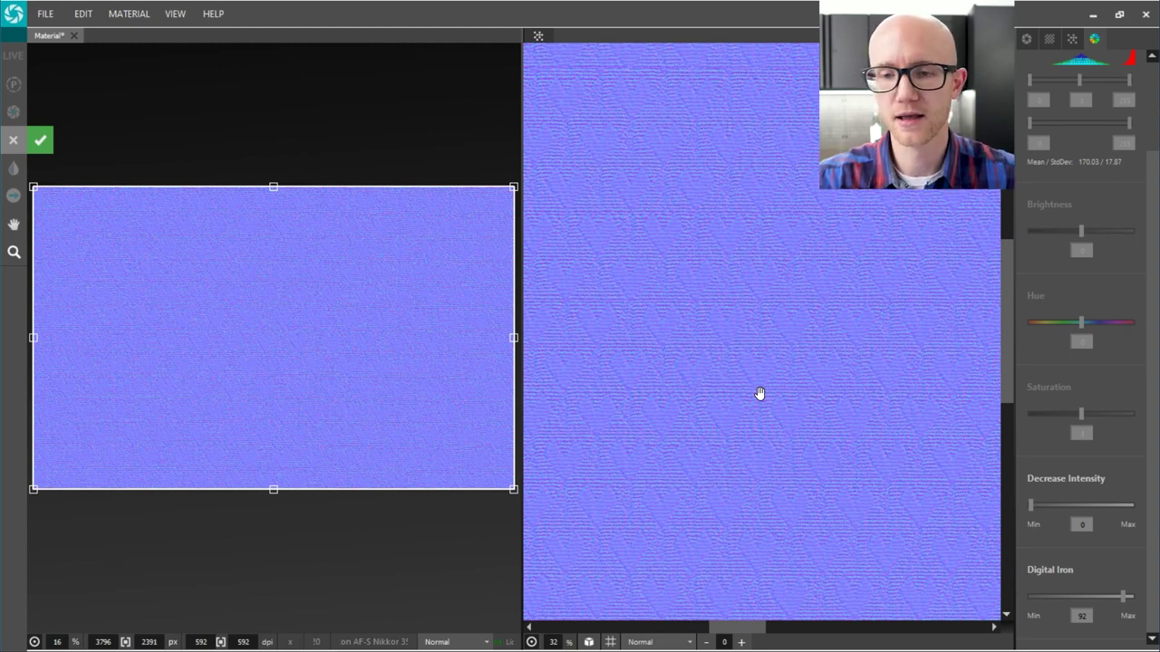
left_click_drag(788, 329, 717, 269)
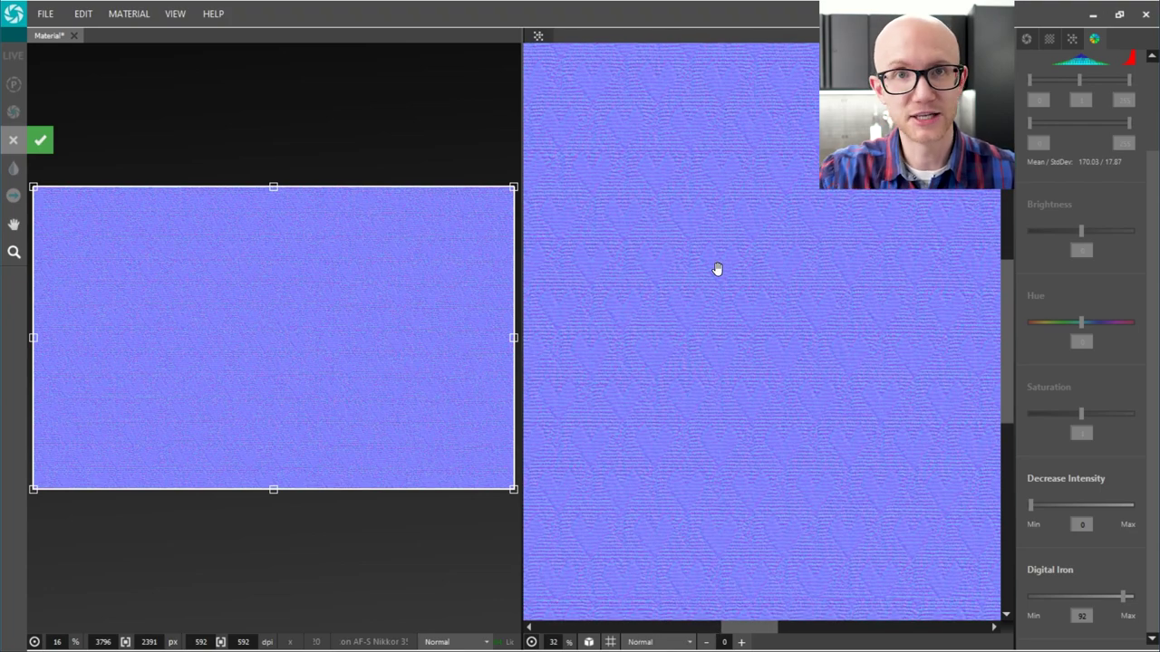
left_click_drag(1124, 600, 1024, 598)
scroll(1088, 109, "up", 3)
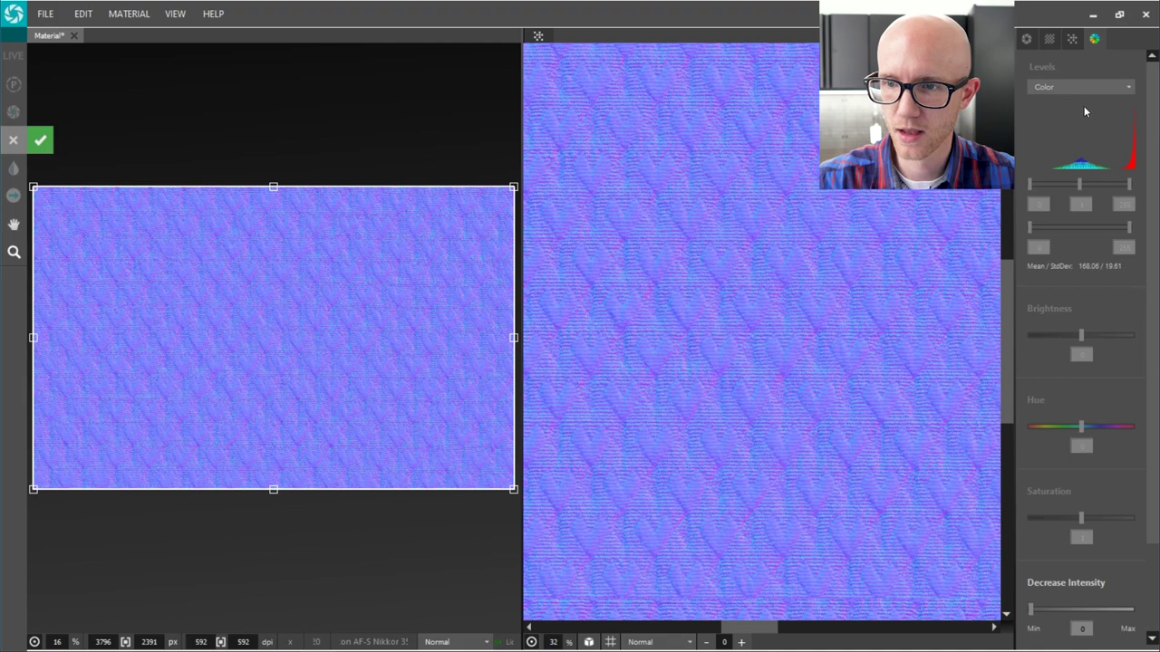
left_click(1072, 39)
Display the Roughness map and pan its tiled preview down and back up
left_click(1049, 39)
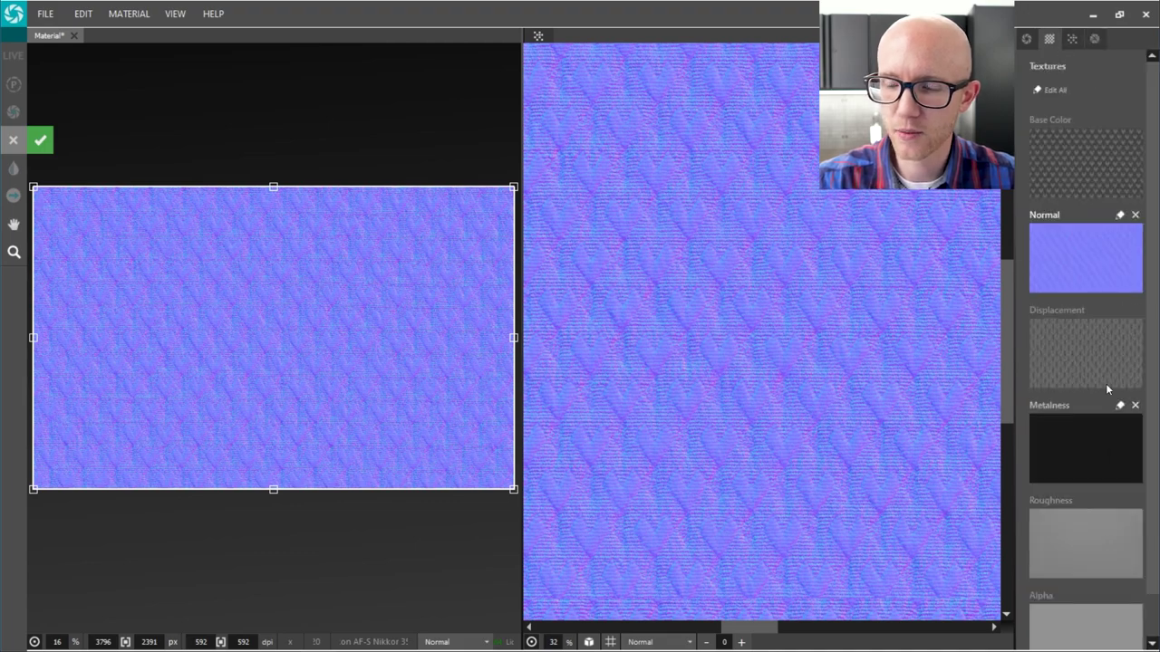
scroll(1088, 435, "down", 1)
left_click(1090, 491)
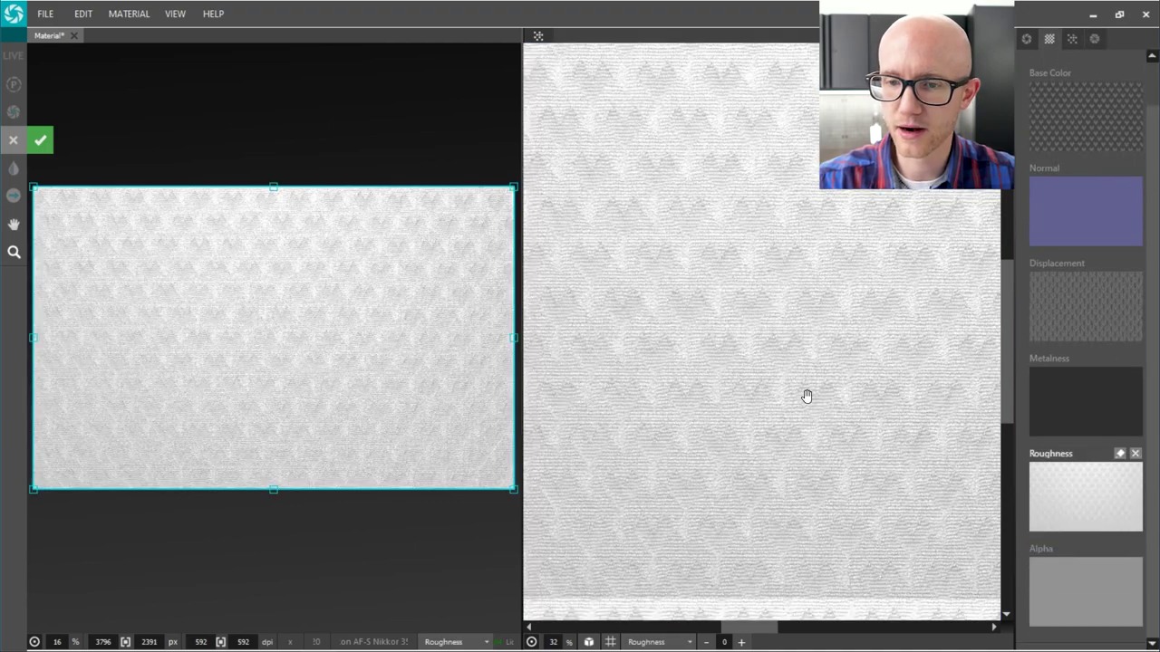
scroll(774, 319, "down", 2)
left_click_drag(806, 337, 833, 371)
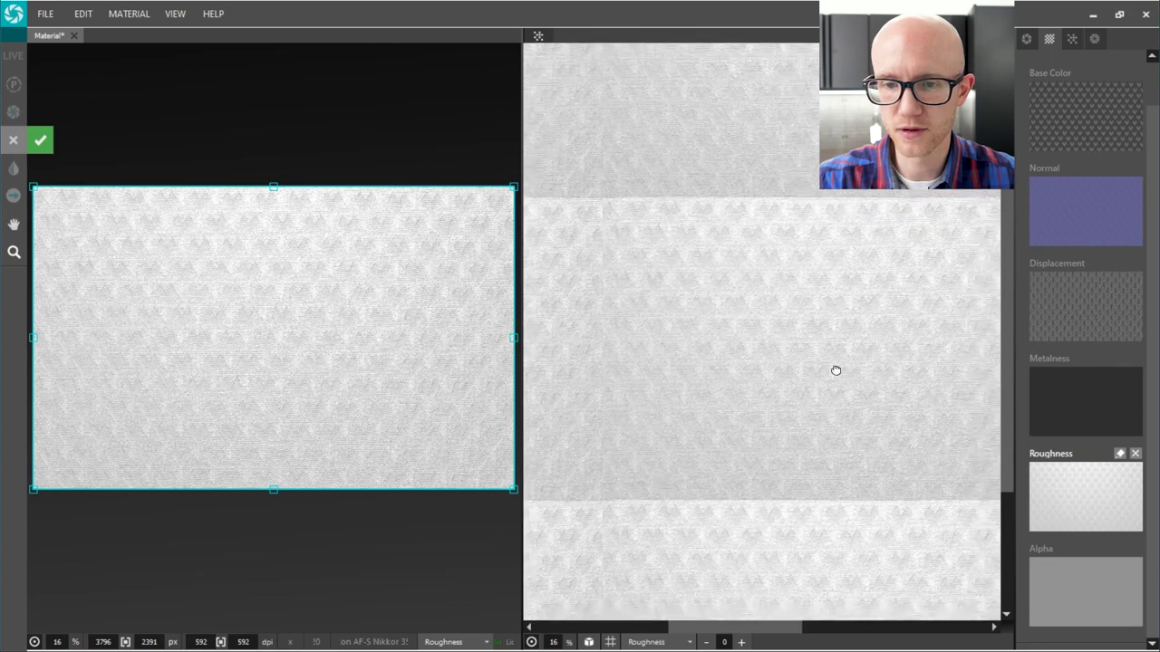
scroll(779, 356, "down", 1)
left_click_drag(691, 344, 676, 326)
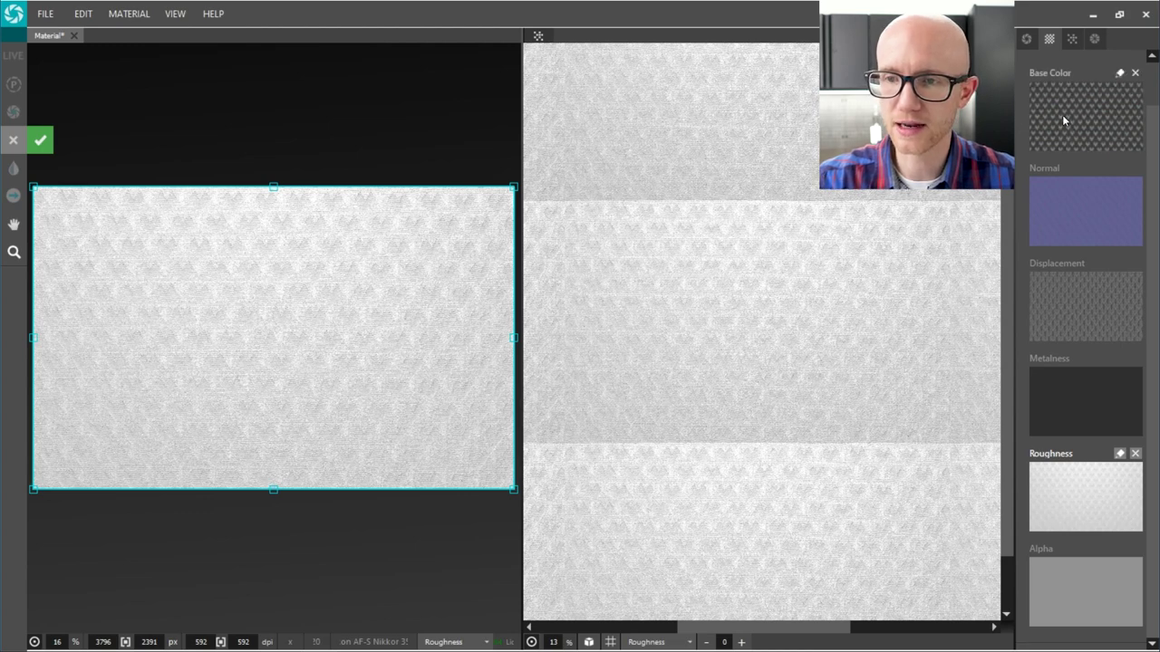
Look over the roughness adjustments and Automatic Tiling settings, then return to the texture list
left_click(1093, 38)
scroll(1153, 318, "down", 2)
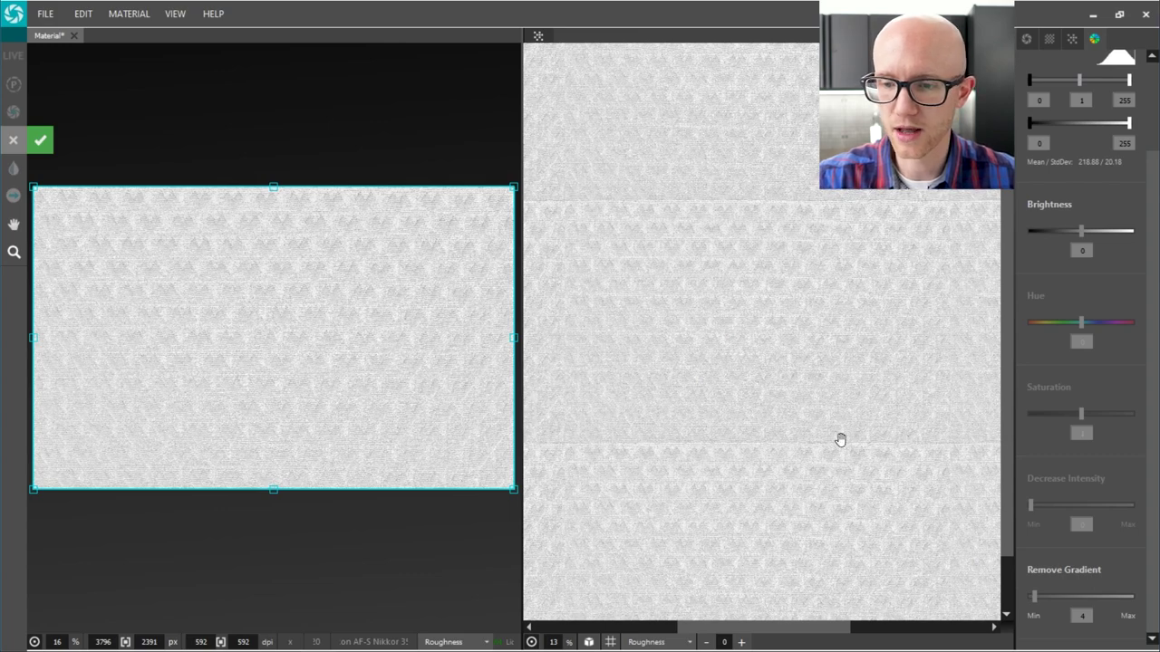
left_click(1069, 40)
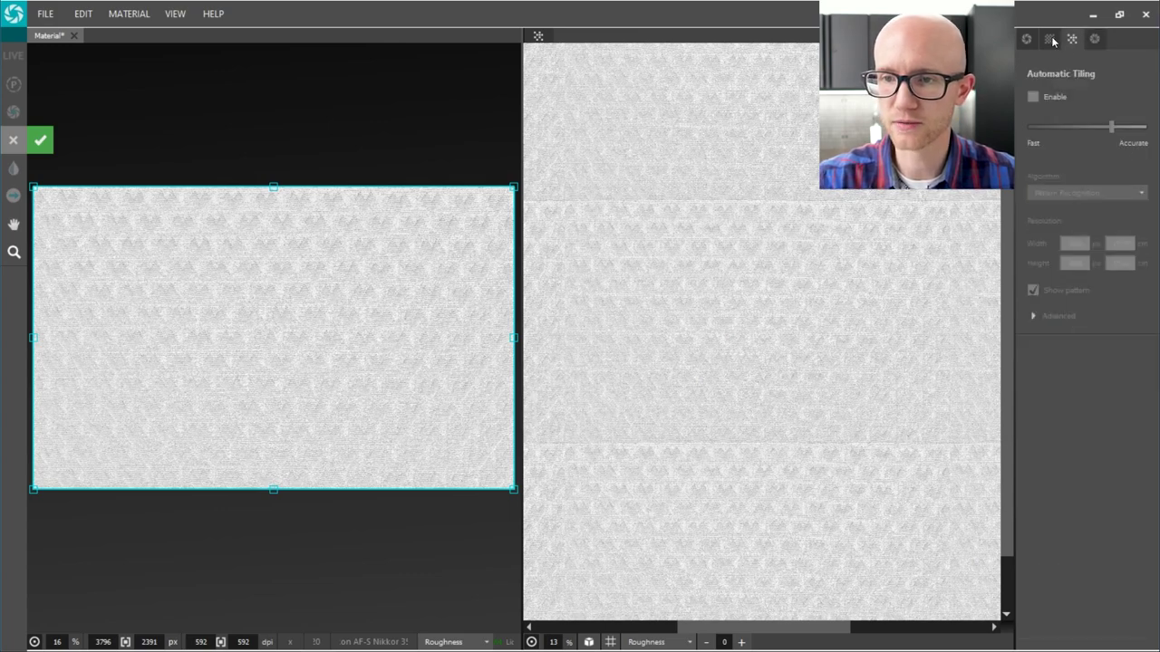
left_click(1051, 40)
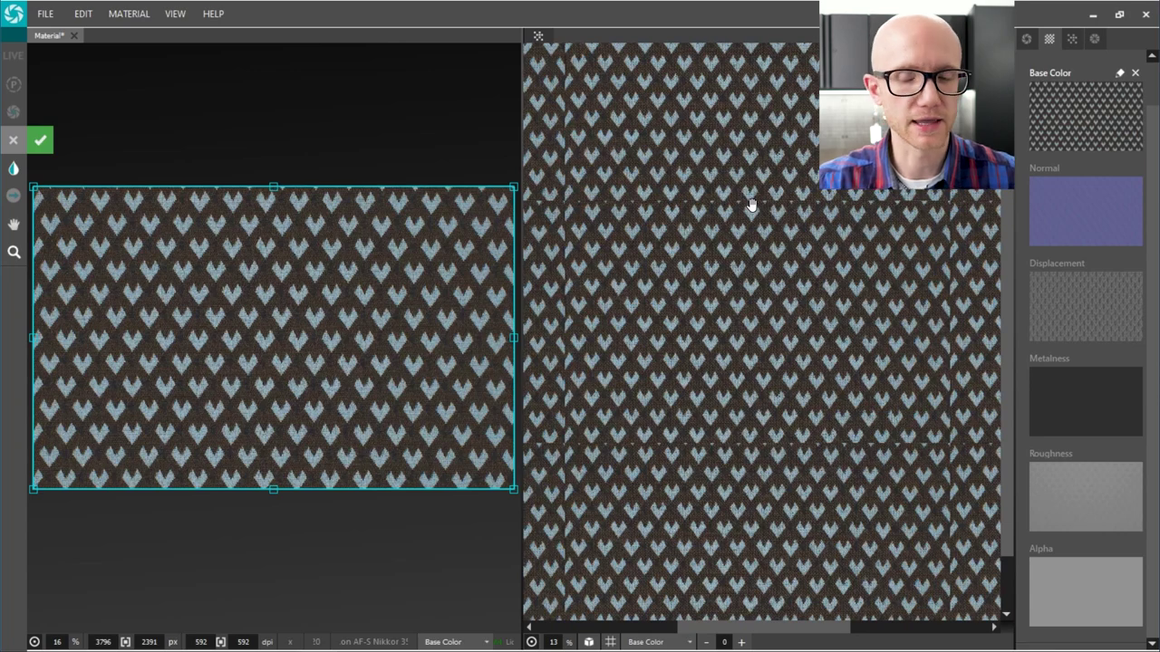
Zoom into the Base Color heart-knit tile preview and shift the view to inspect it
scroll(701, 299, "up", 4)
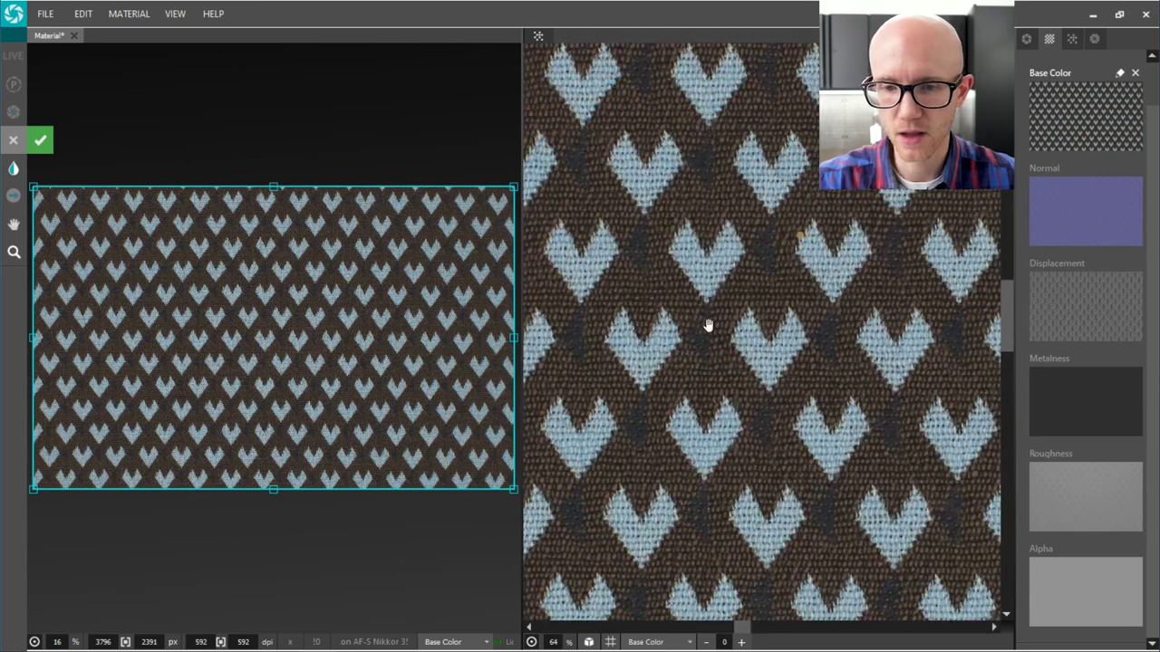
scroll(730, 339, "up", 3)
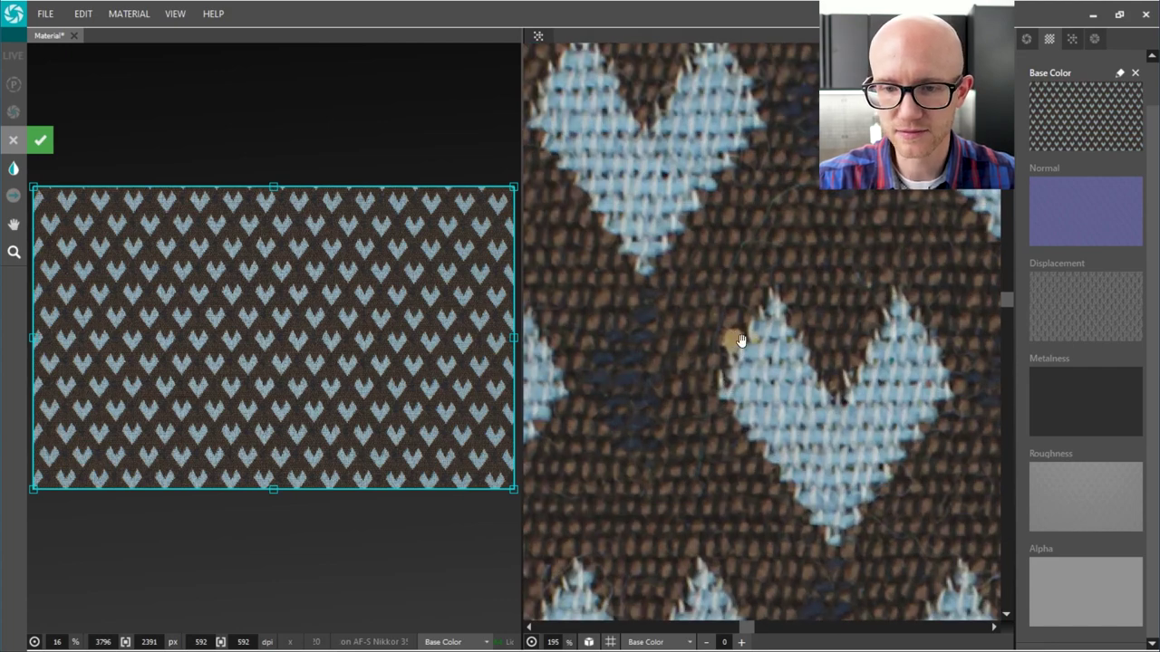
scroll(825, 404, "down", 3)
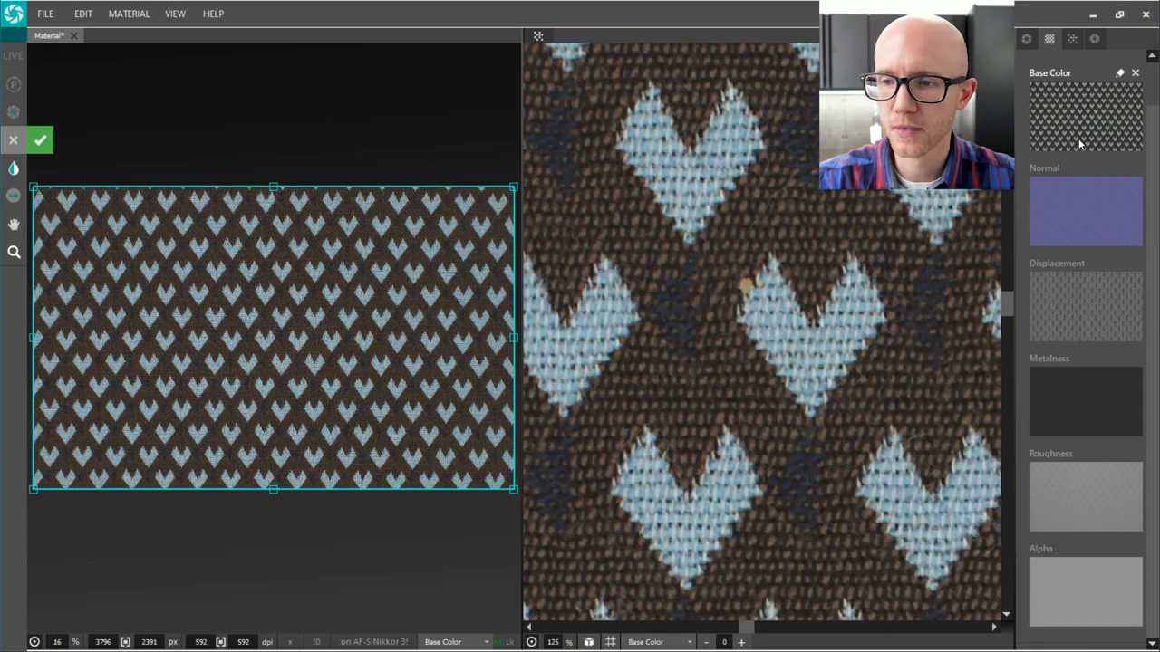
scroll(1080, 143, "up", 1)
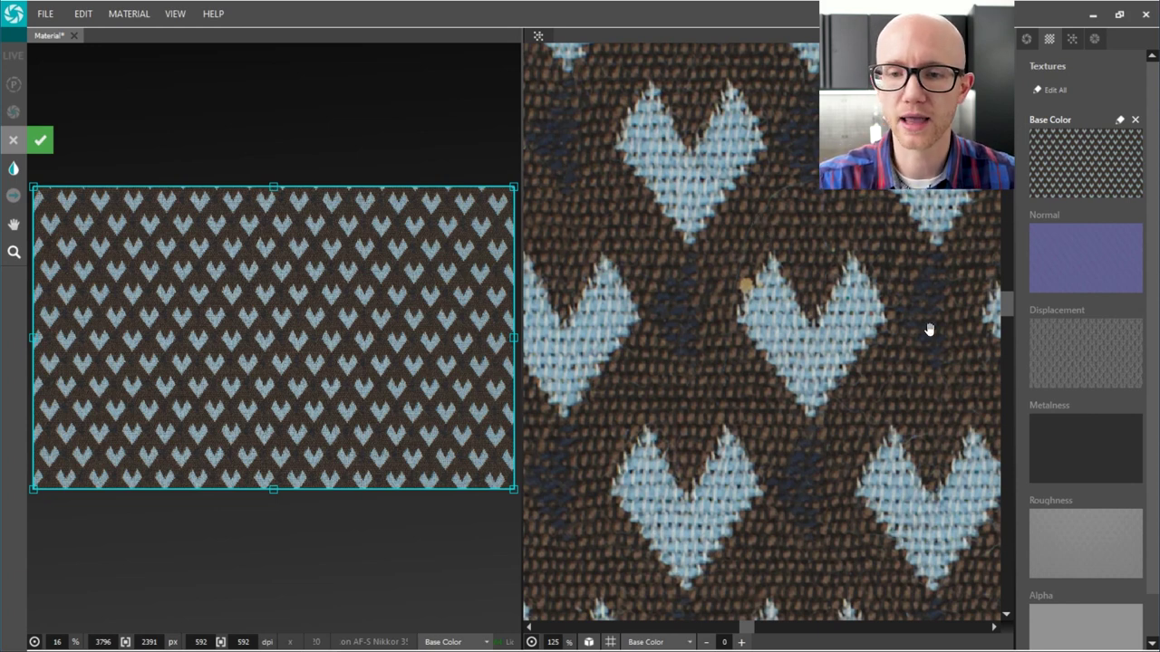
mouse_move(806, 314)
left_mouse_down()
mouse_move(829, 370)
mouse_move(818, 328)
left_mouse_up()
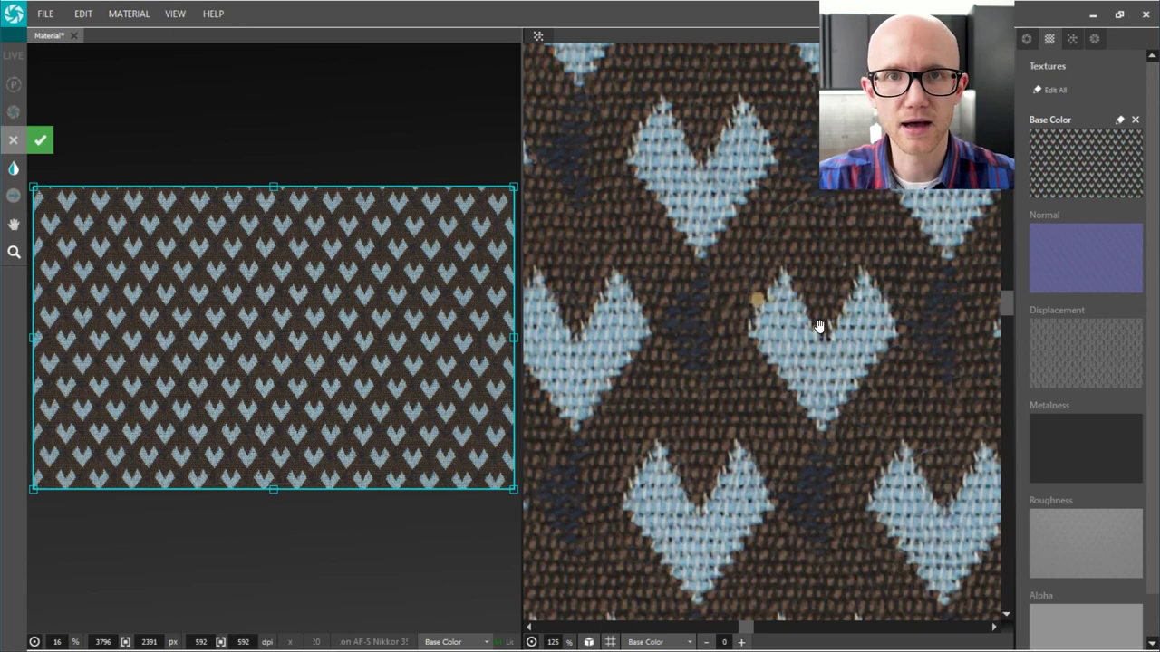
scroll(781, 299, "down", 2)
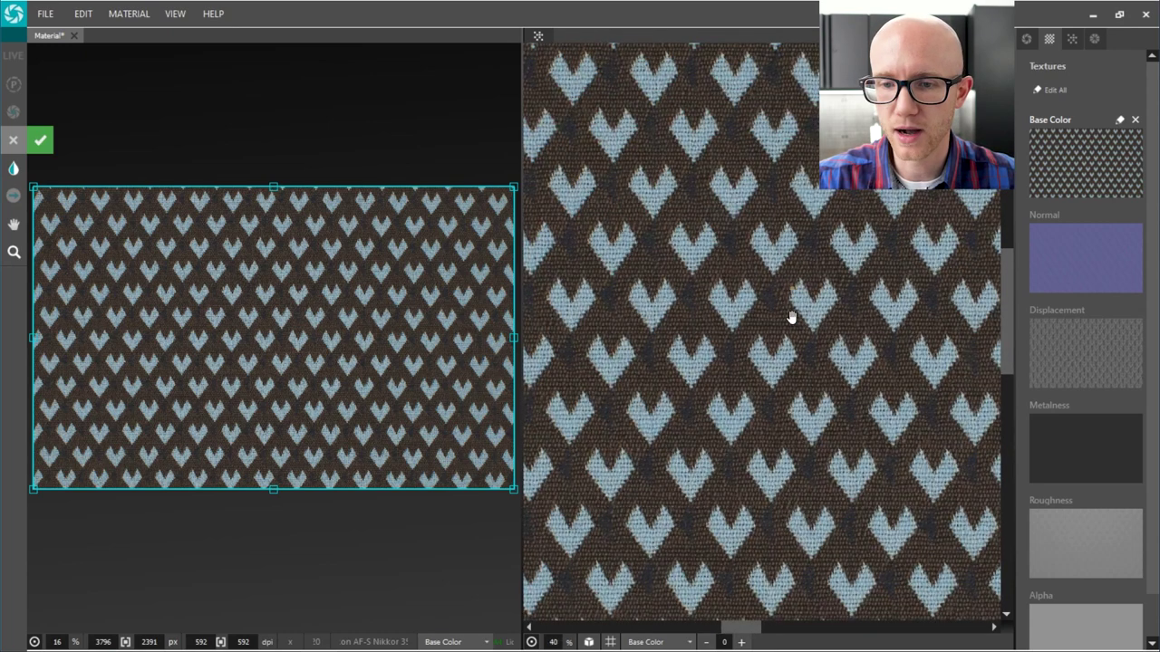
scroll(794, 281, "up", 1)
Pan the heart-knit preview around, then bring up the Automatic Tiling settings
left_click_drag(836, 297, 778, 286)
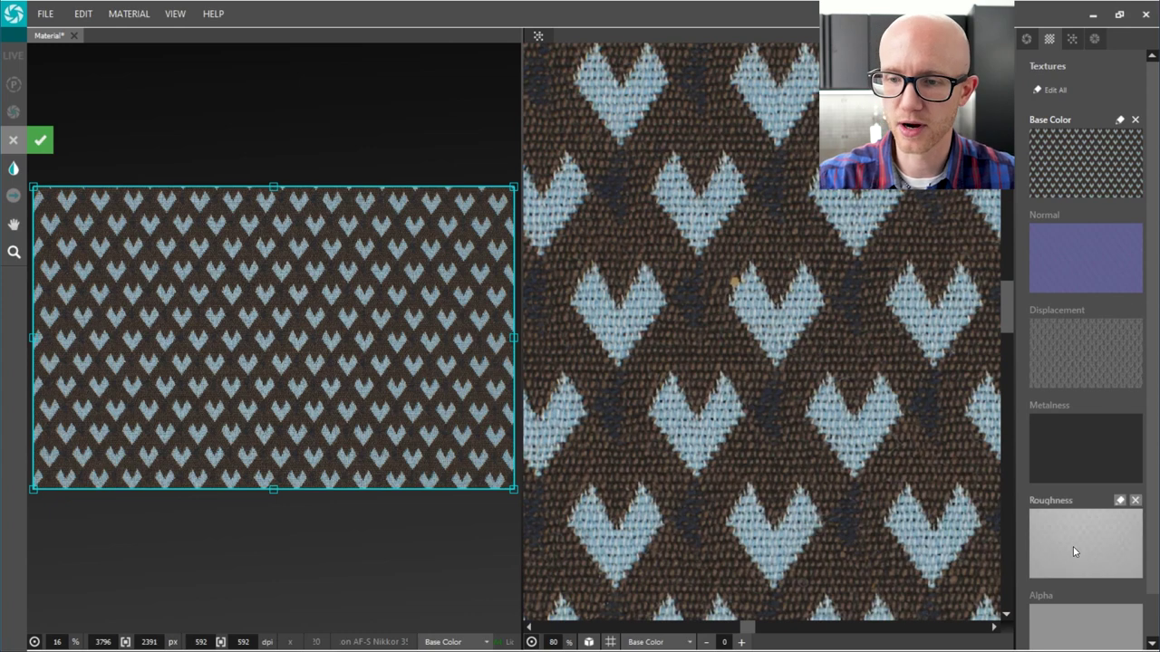
left_click_drag(800, 311, 805, 399)
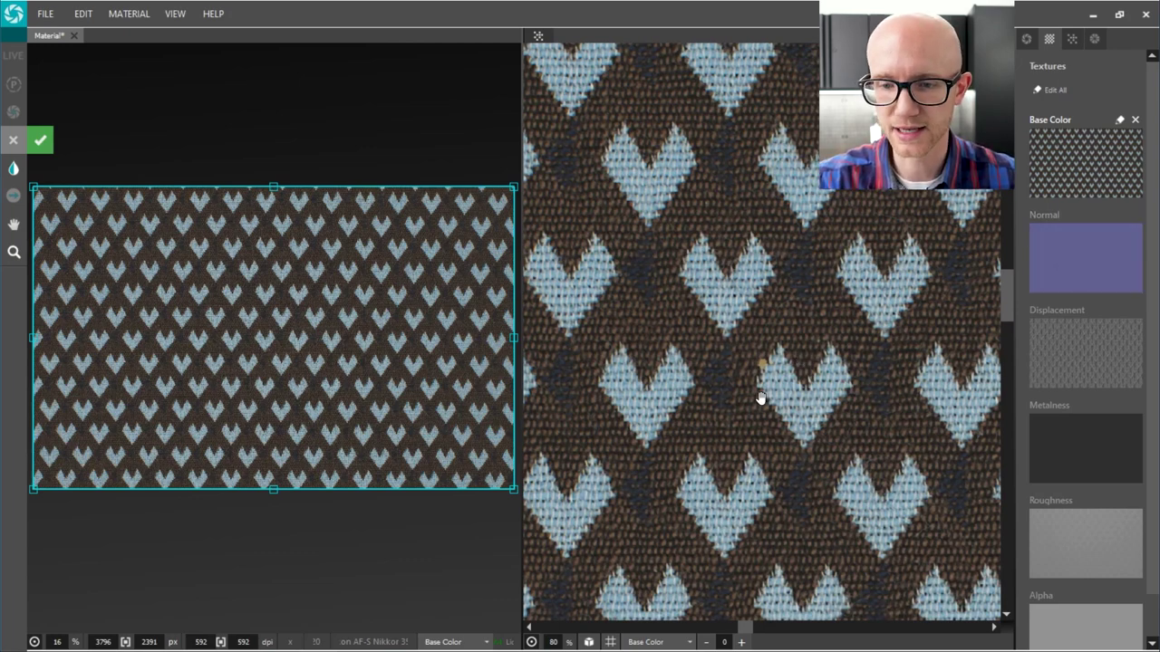
left_click_drag(761, 399, 745, 251)
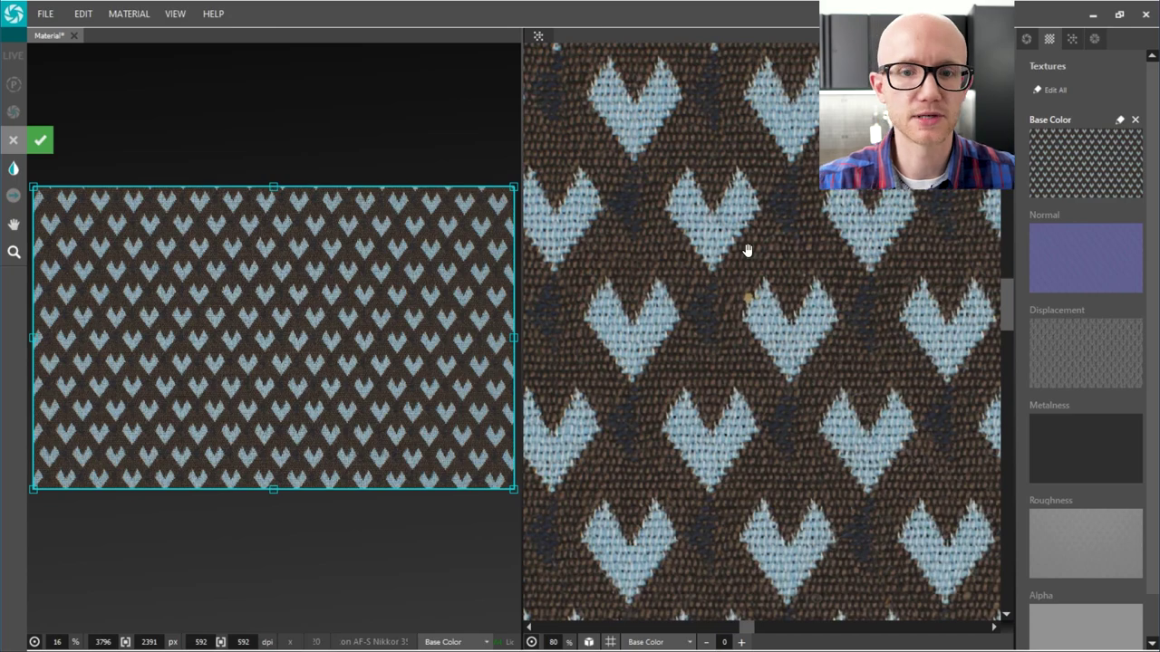
scroll(717, 274, "up", 5)
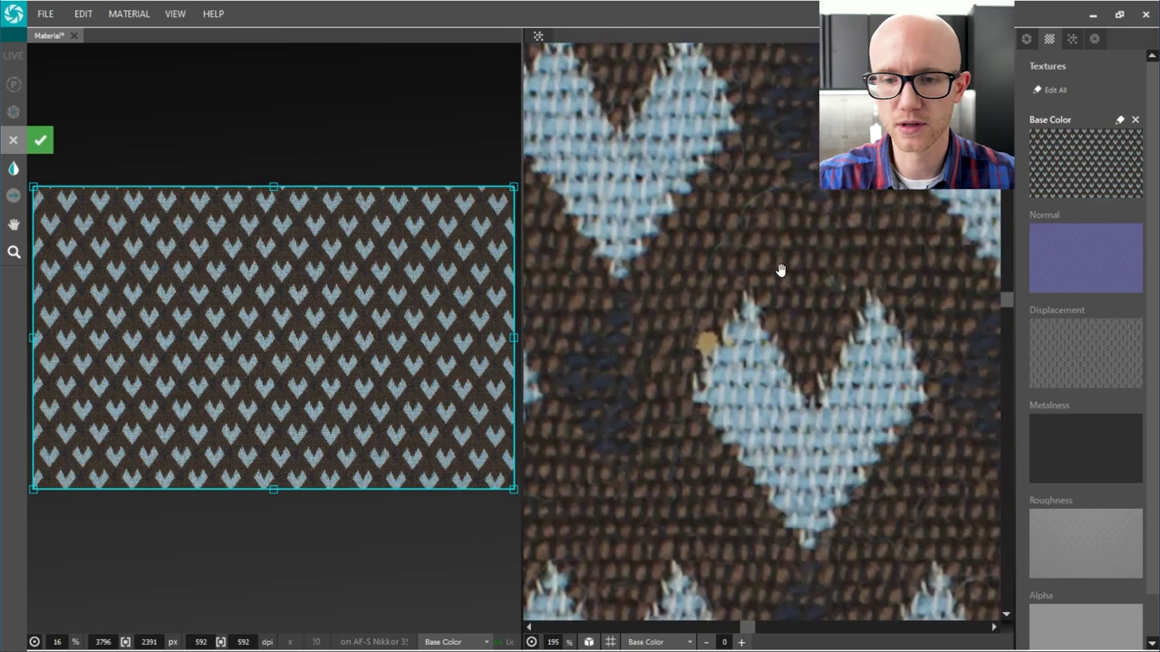
scroll(820, 276, "down", 15)
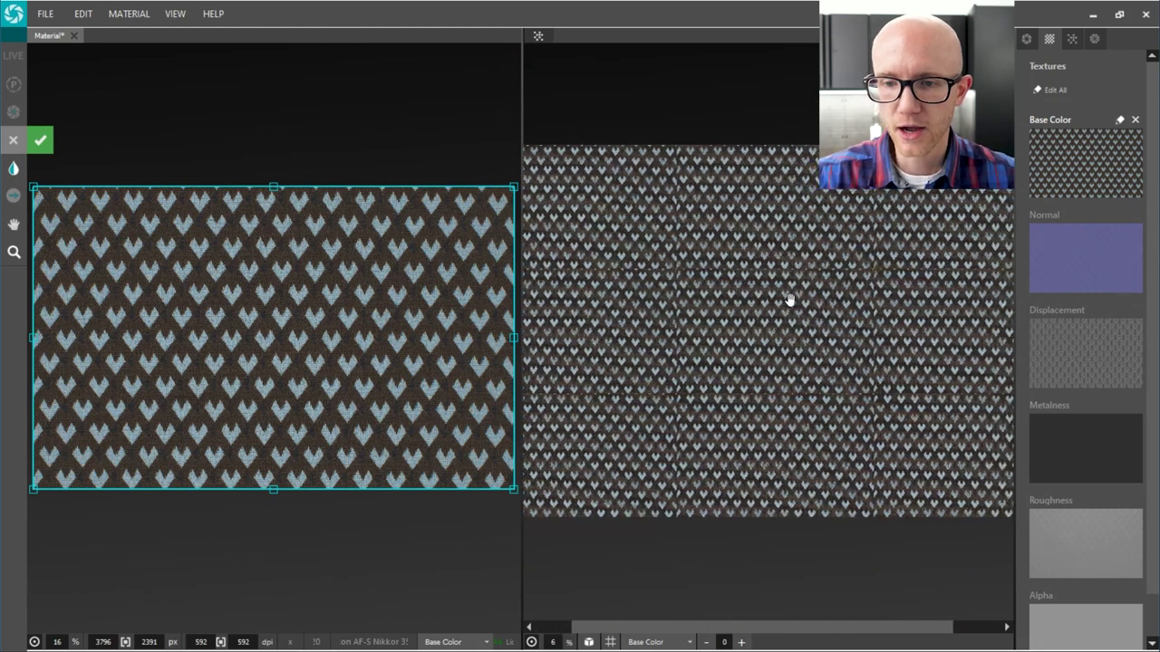
scroll(793, 300, "up", 1)
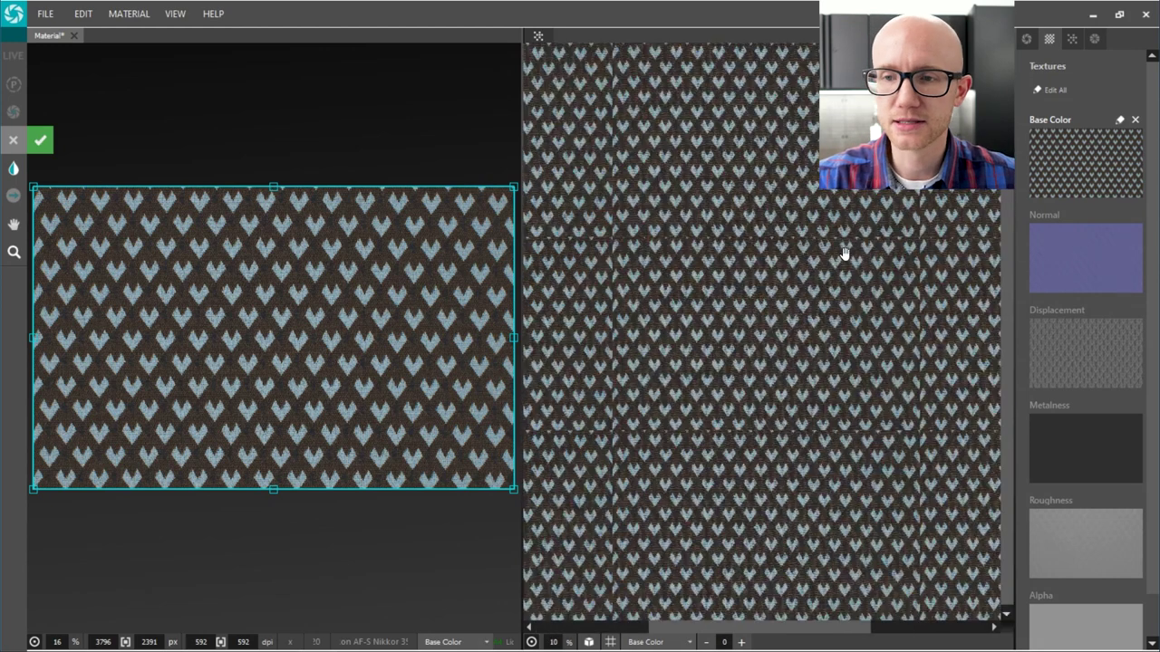
left_click(1070, 39)
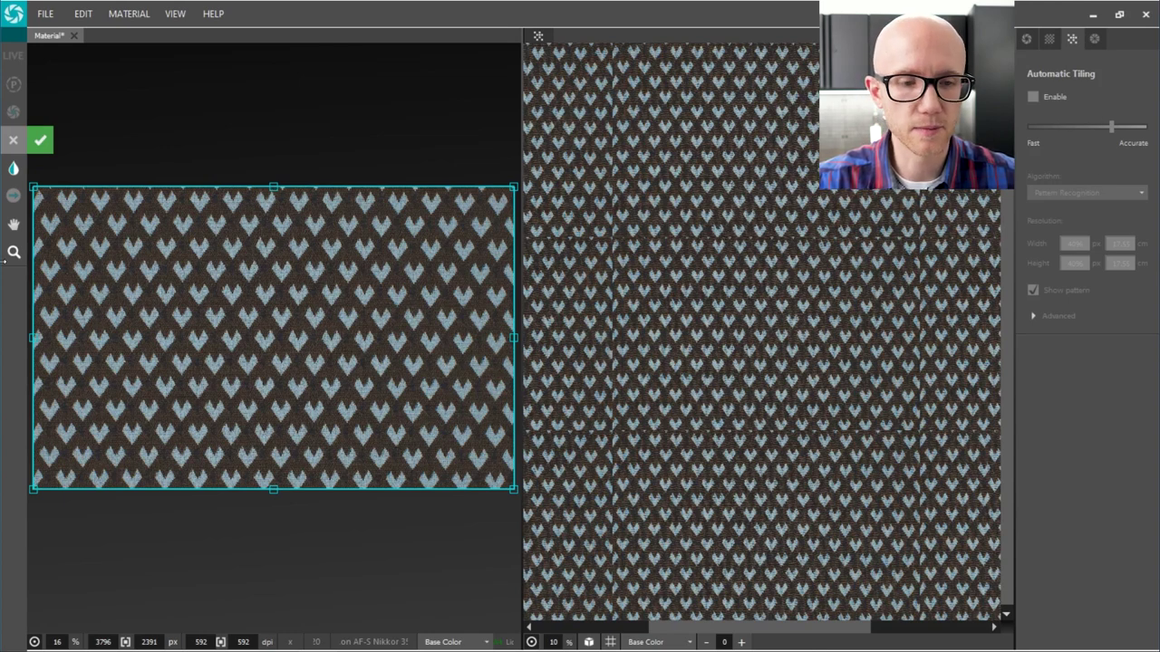
Tighten the tile crop by pulling its left, right, top and bottom edges inward
left_click_drag(34, 338, 96, 339)
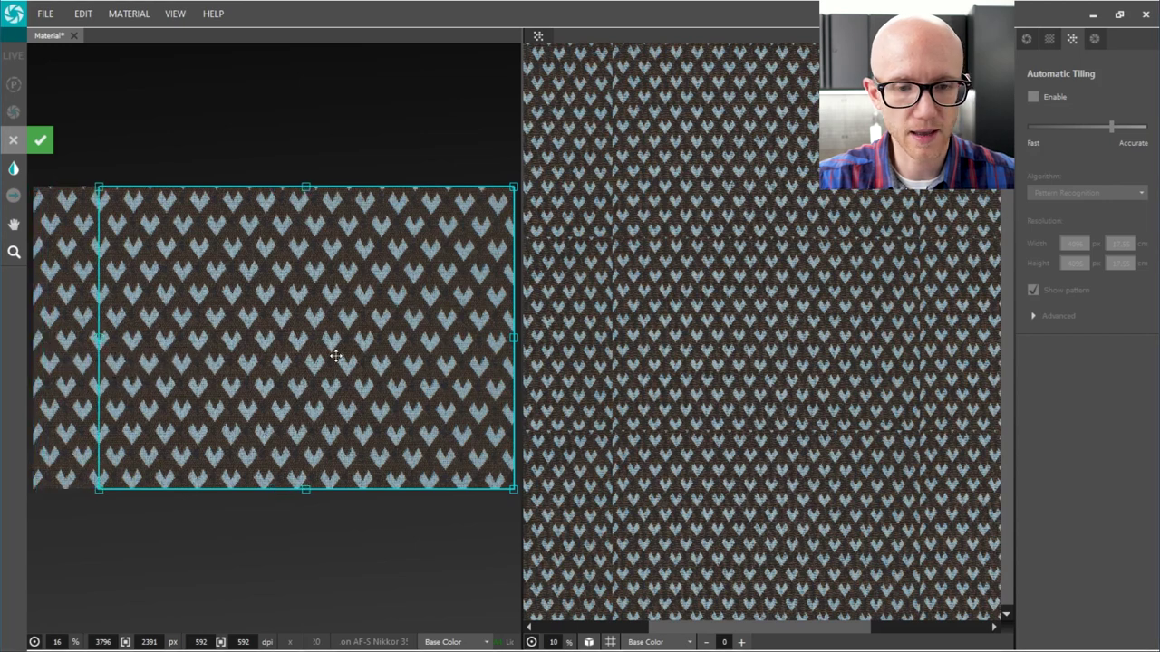
left_click_drag(513, 342, 463, 338)
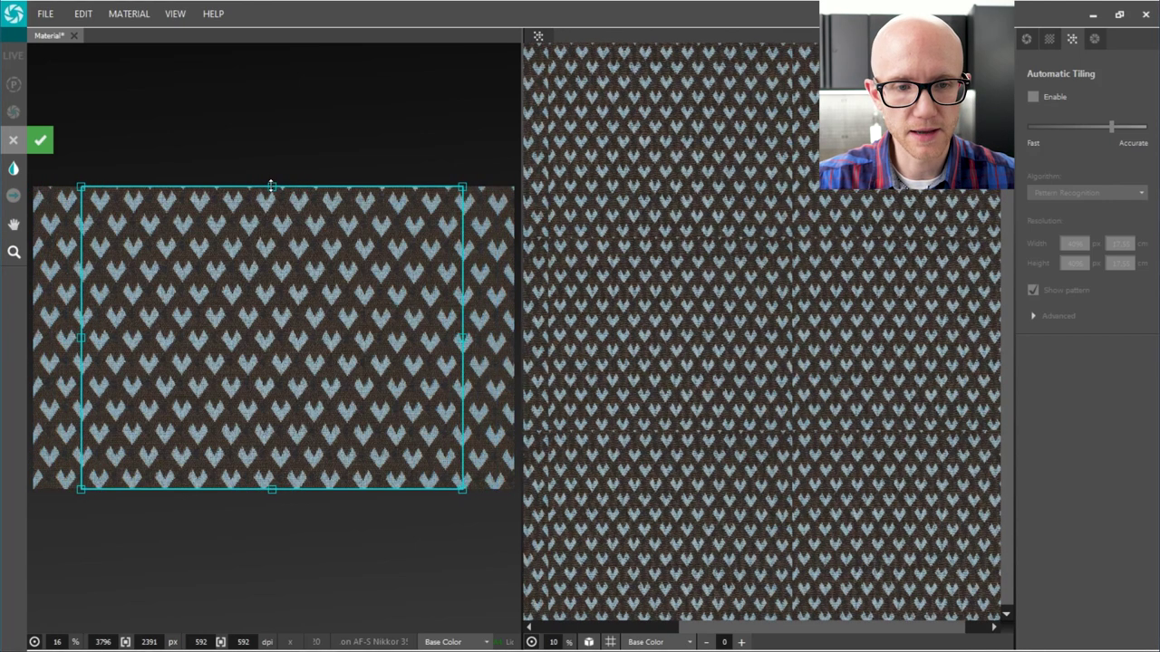
left_click_drag(271, 188, 272, 243)
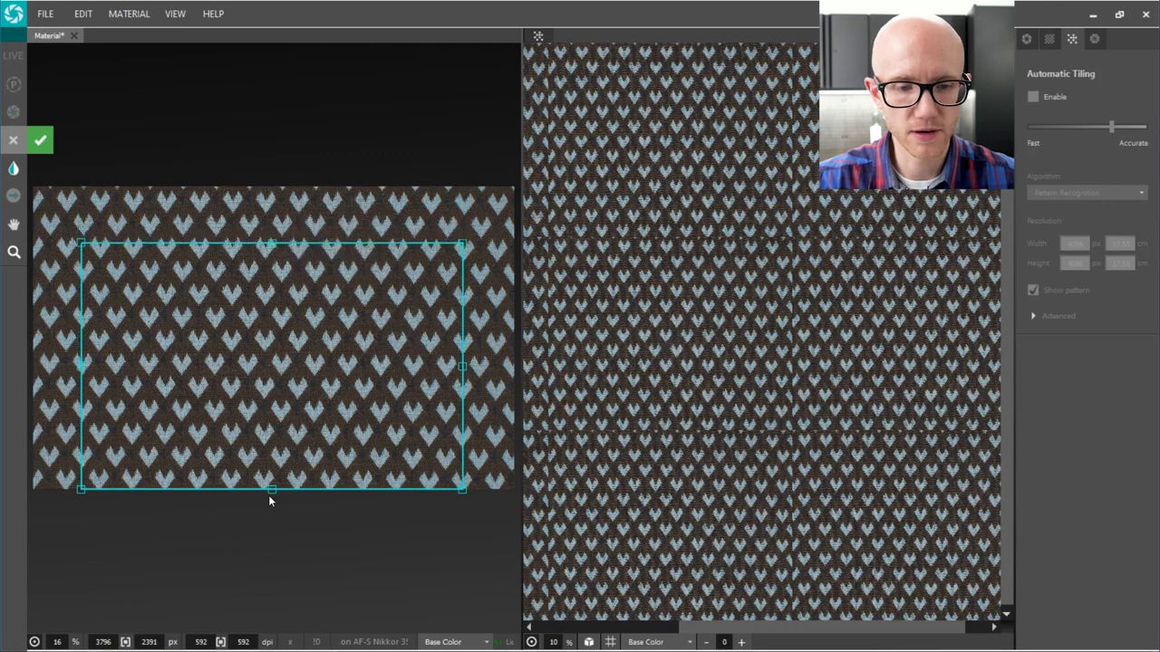
left_click_drag(268, 494, 281, 433)
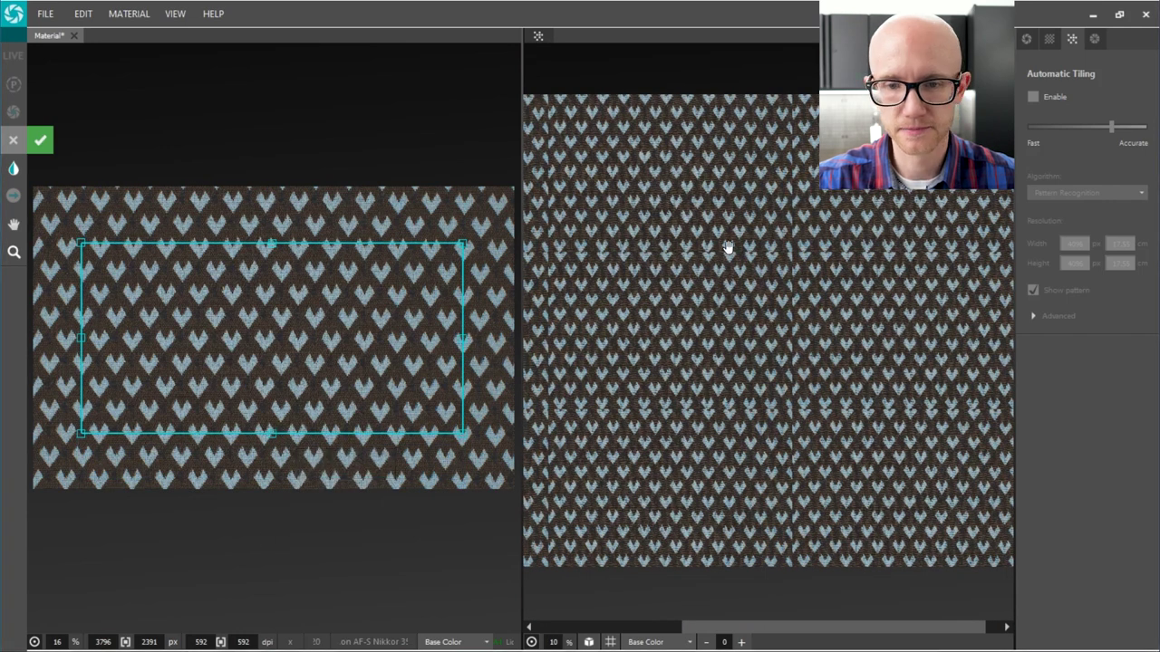
scroll(790, 249, "up", 10)
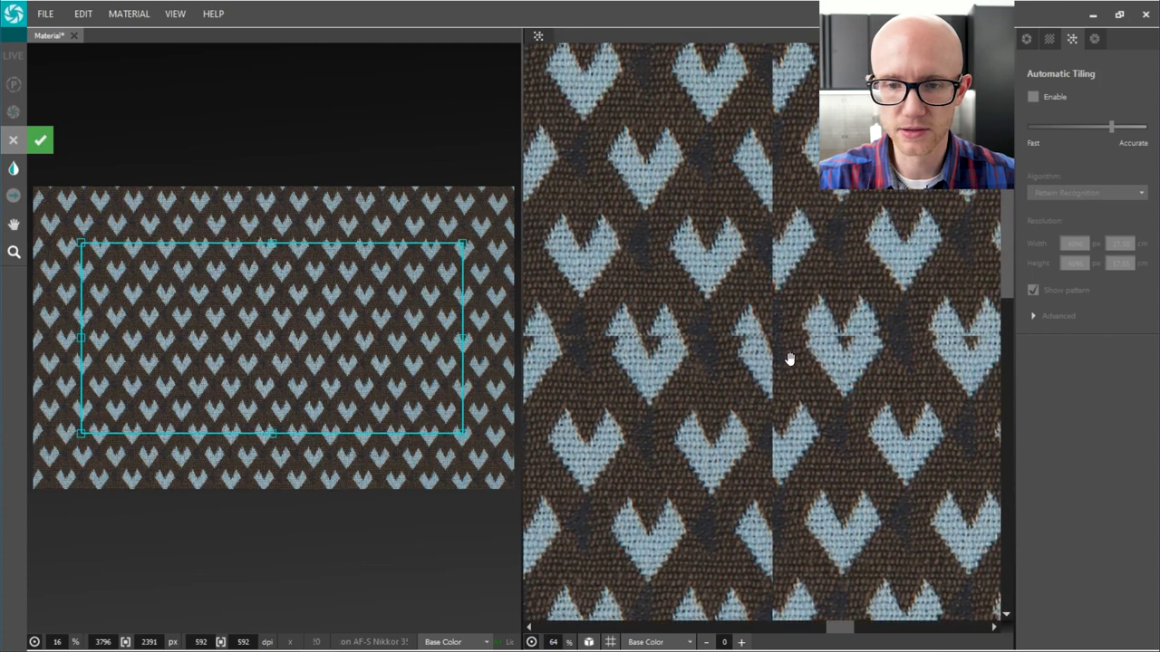
left_click_drag(82, 338, 97, 338)
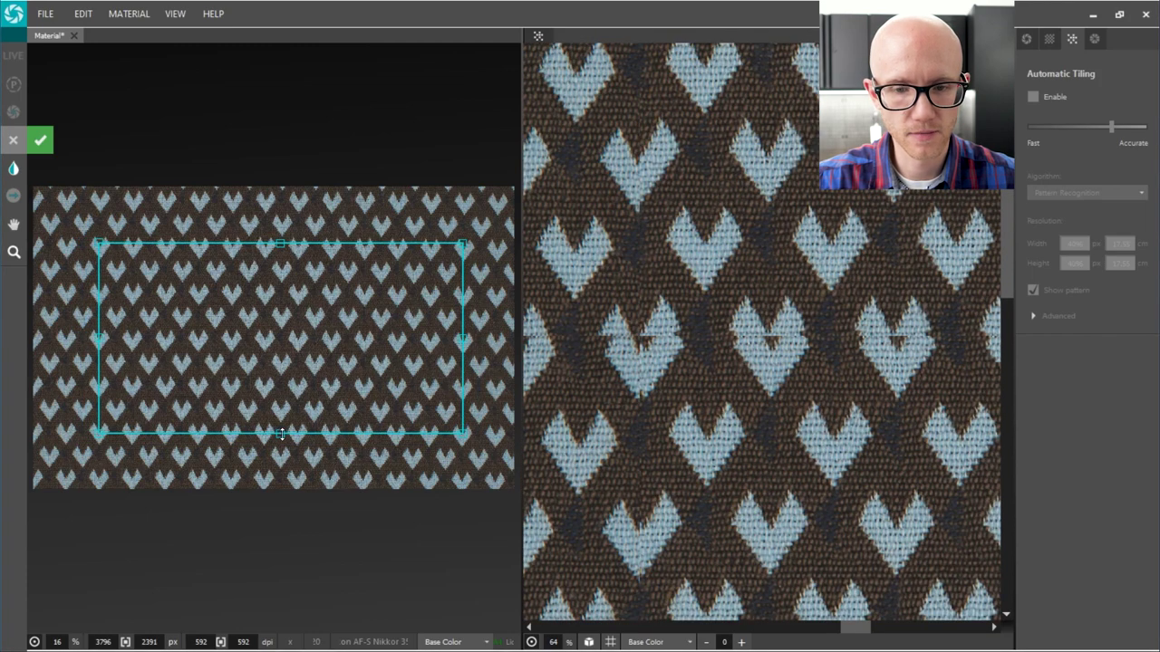
left_click_drag(281, 434, 285, 428)
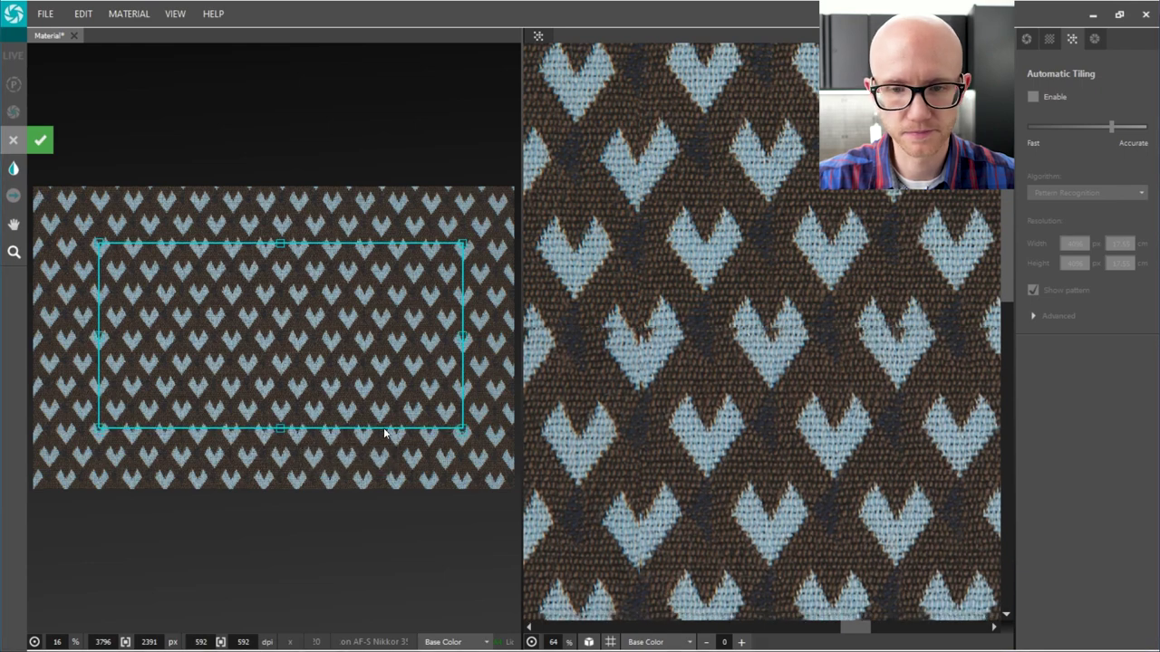
Zoom and pan the tiled preview to inspect the repeat's seams up close and from afar
scroll(769, 316, "up", 5)
left_click_drag(769, 316, 686, 278)
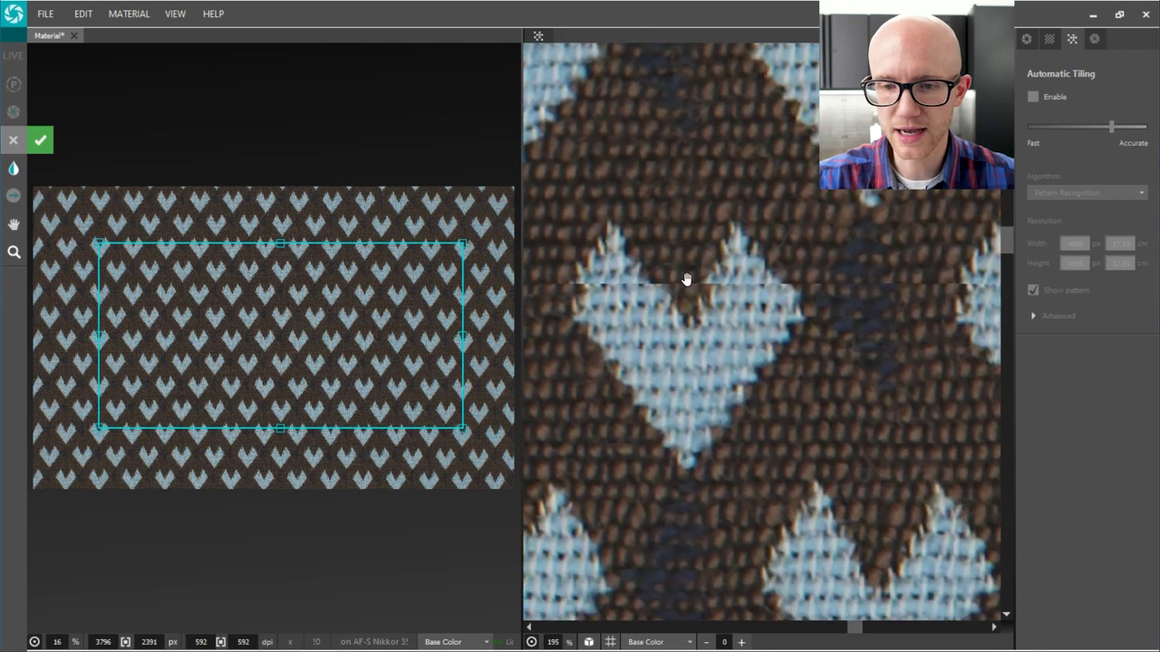
left_click_drag(909, 294, 836, 355)
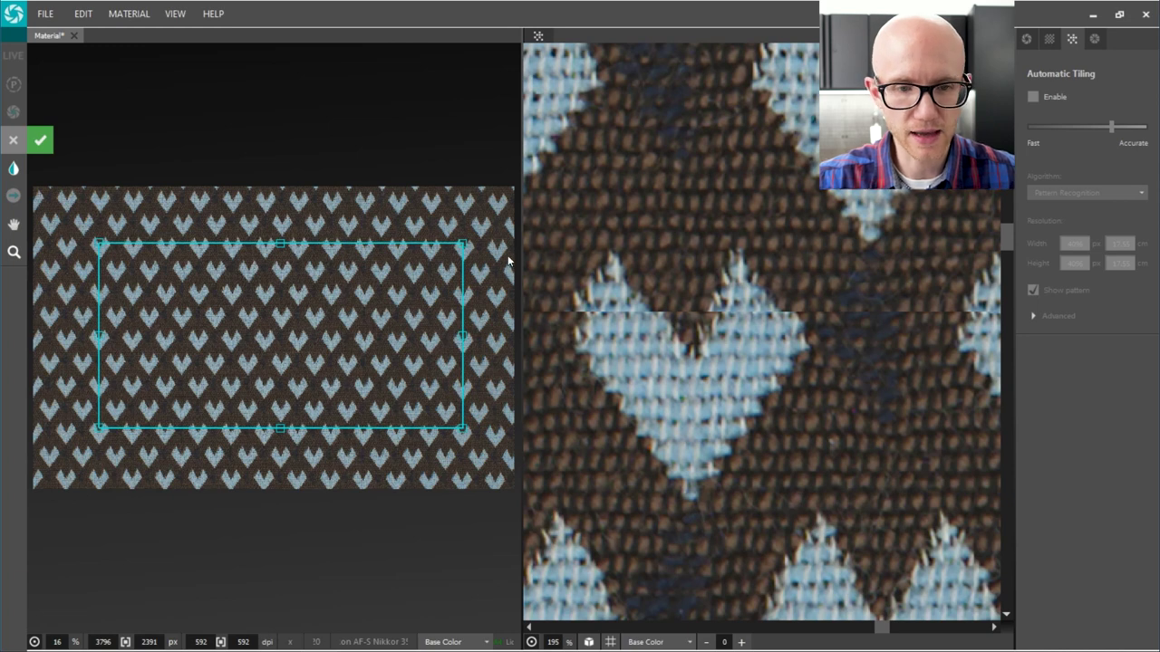
left_click_drag(700, 347, 767, 410)
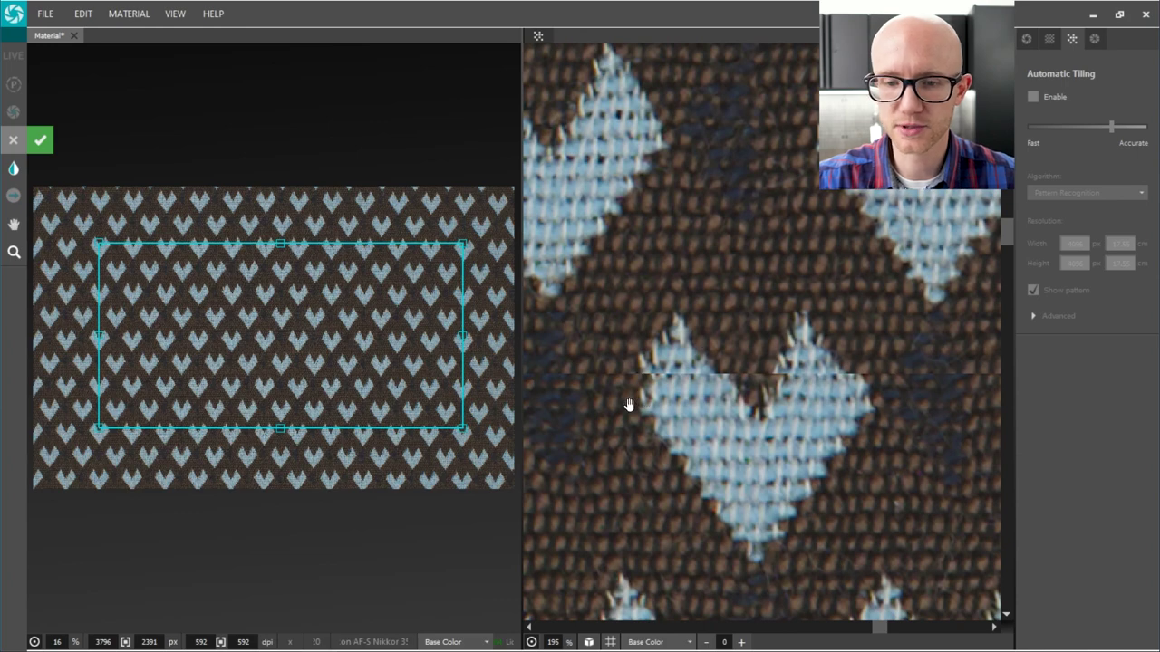
scroll(762, 348, "down", 5)
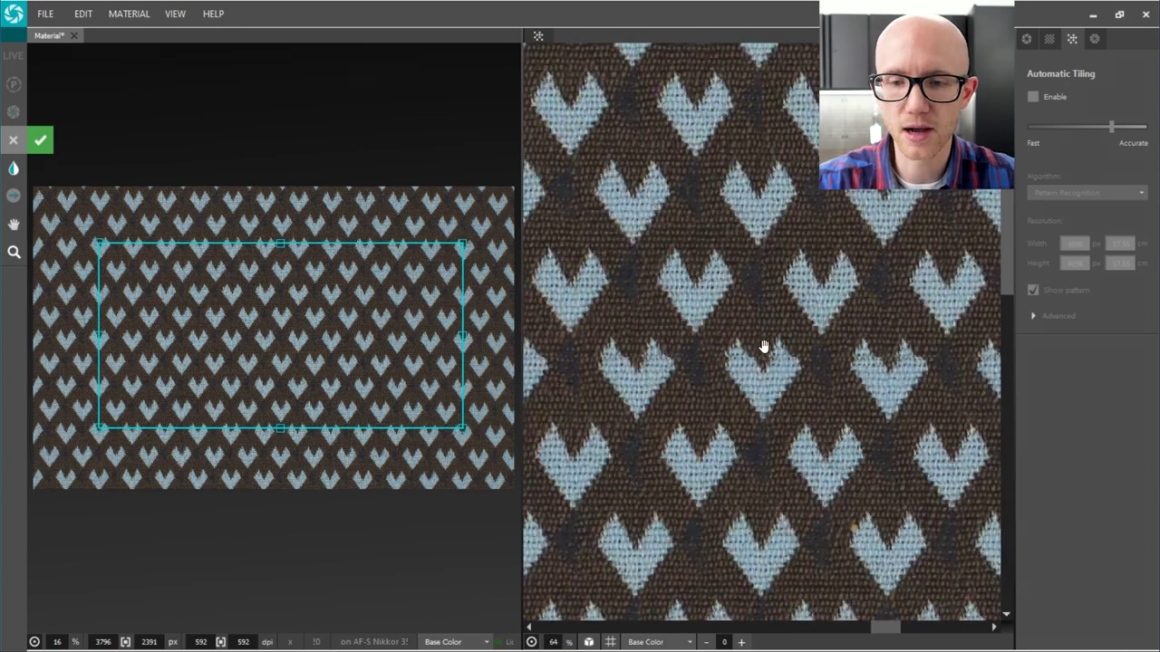
scroll(772, 352, "up", 3)
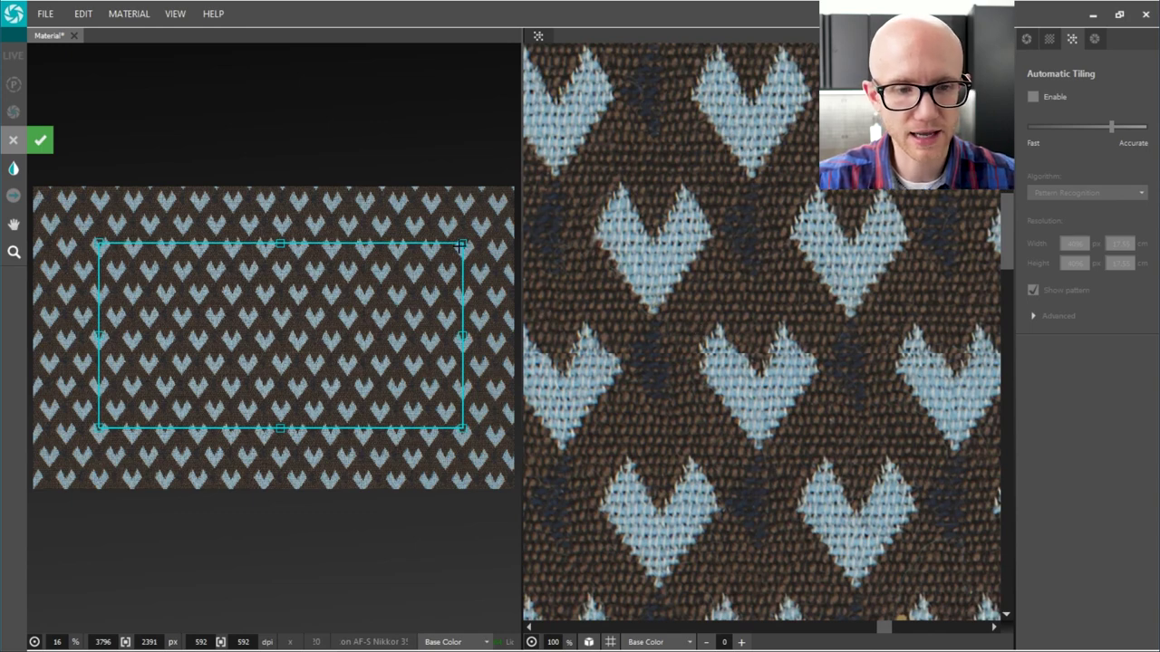
scroll(737, 324, "down", 4)
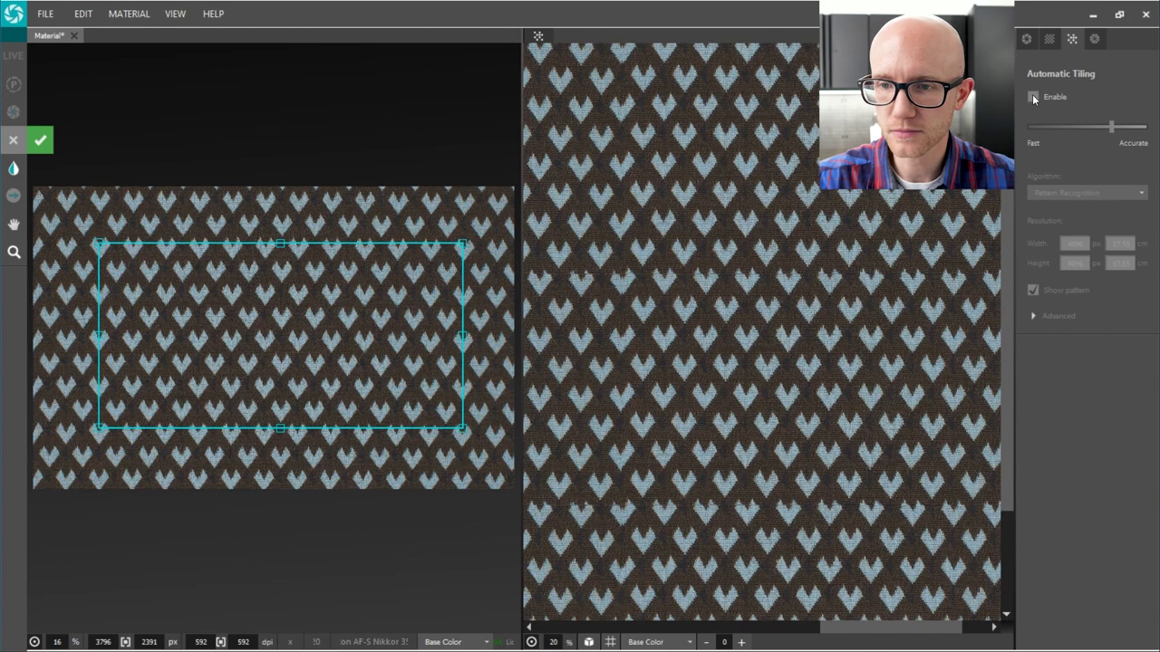
Enable automatic tiling with the Stitching algorithm and briefly preview it as 3D cloth
left_click(1033, 97)
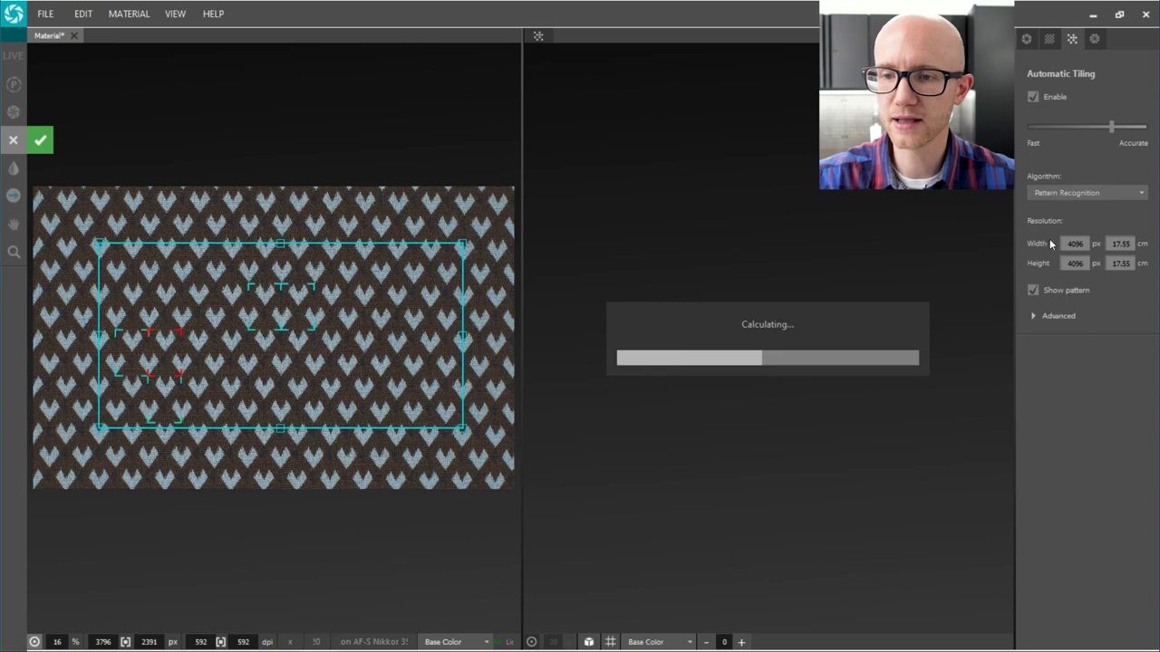
left_click(1105, 191)
left_click(1069, 205)
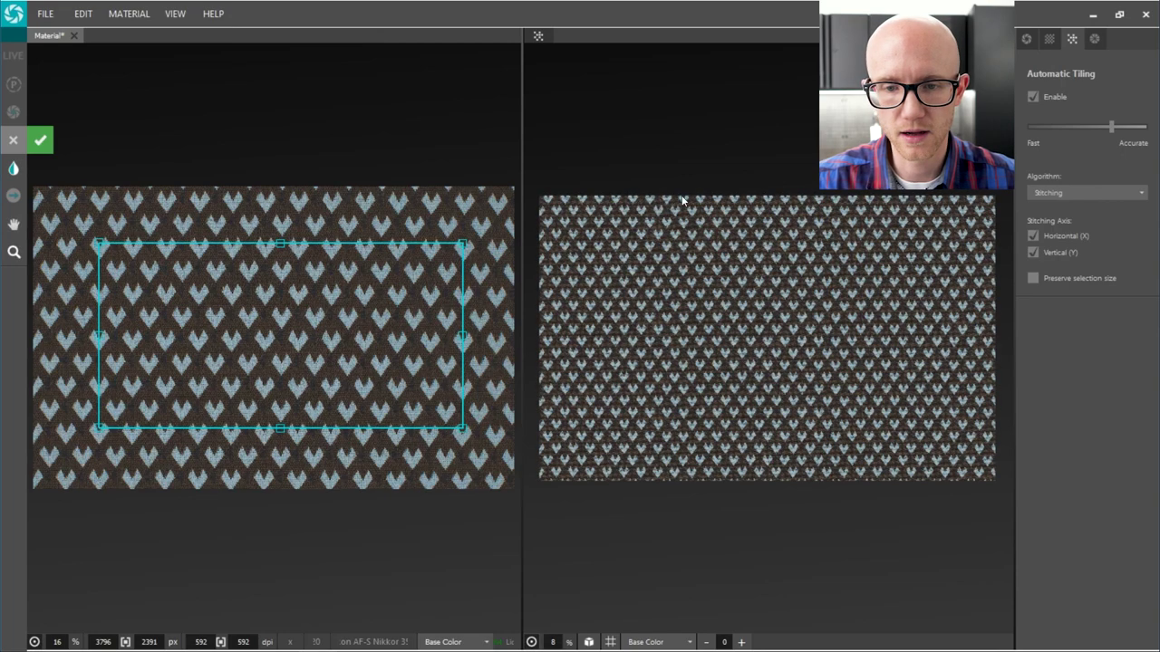
scroll(668, 287, "up", 3)
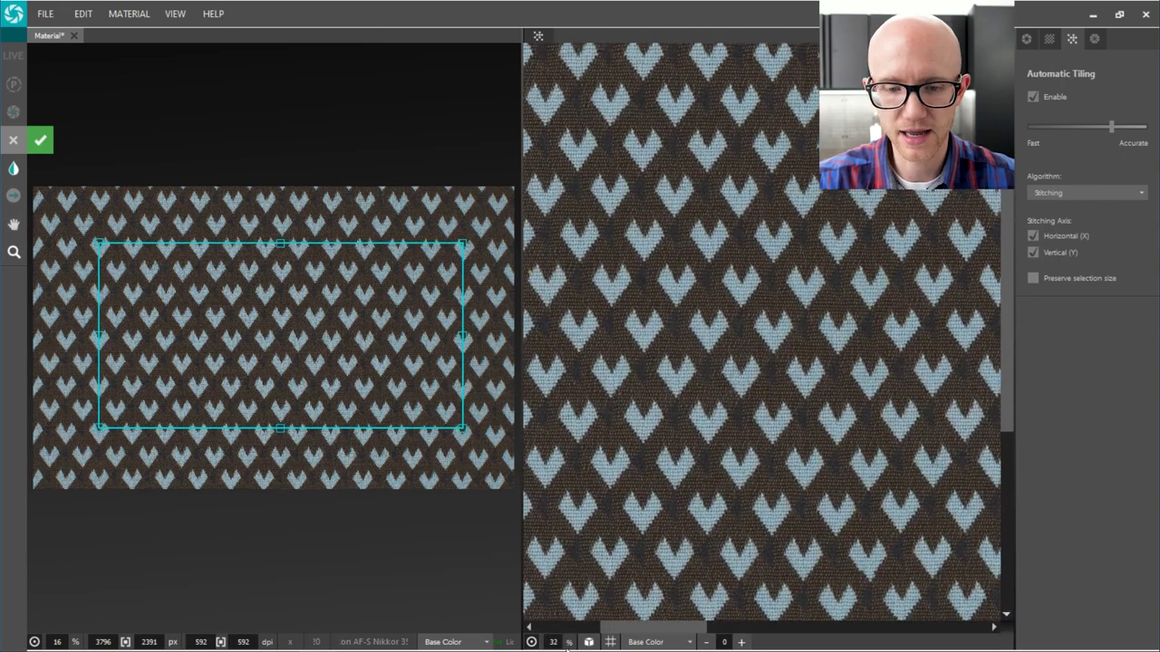
left_click(589, 642)
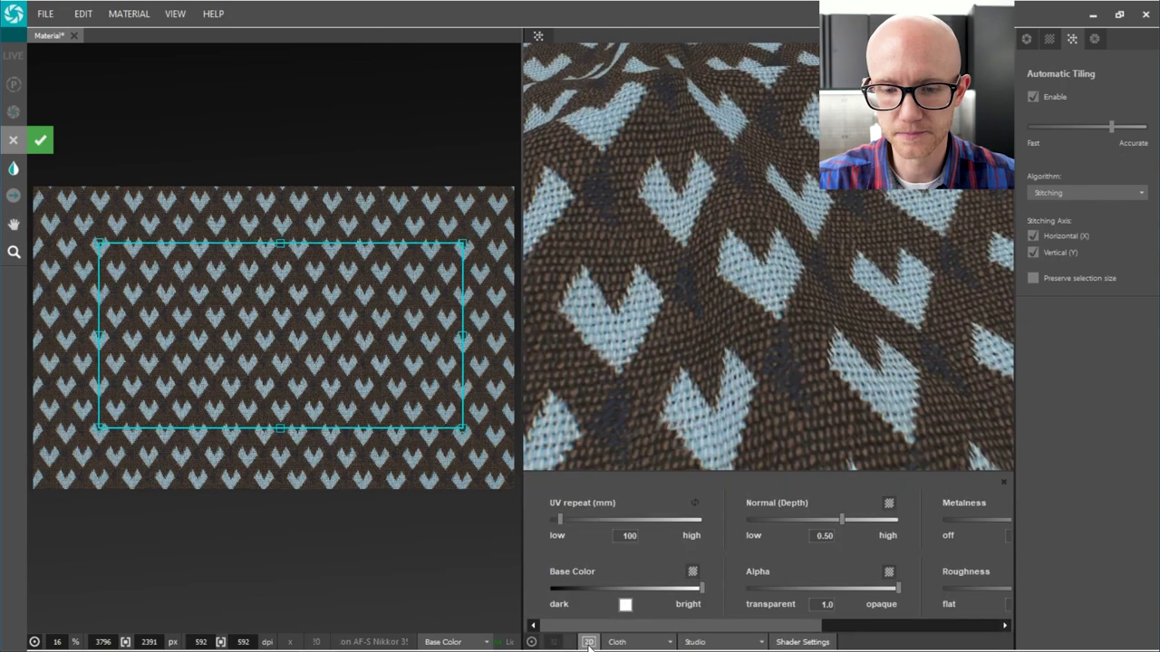
left_click(590, 641)
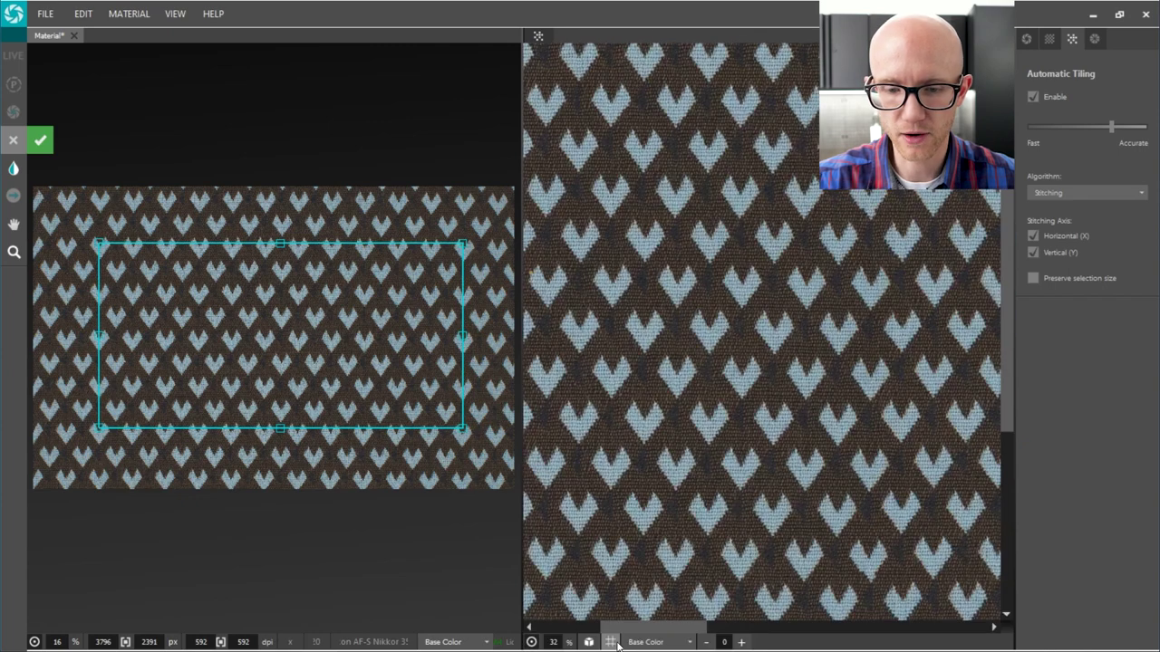
Pan and zoom the stitched tile preview, then switch automatic tiling off again
scroll(777, 370, "up", 5)
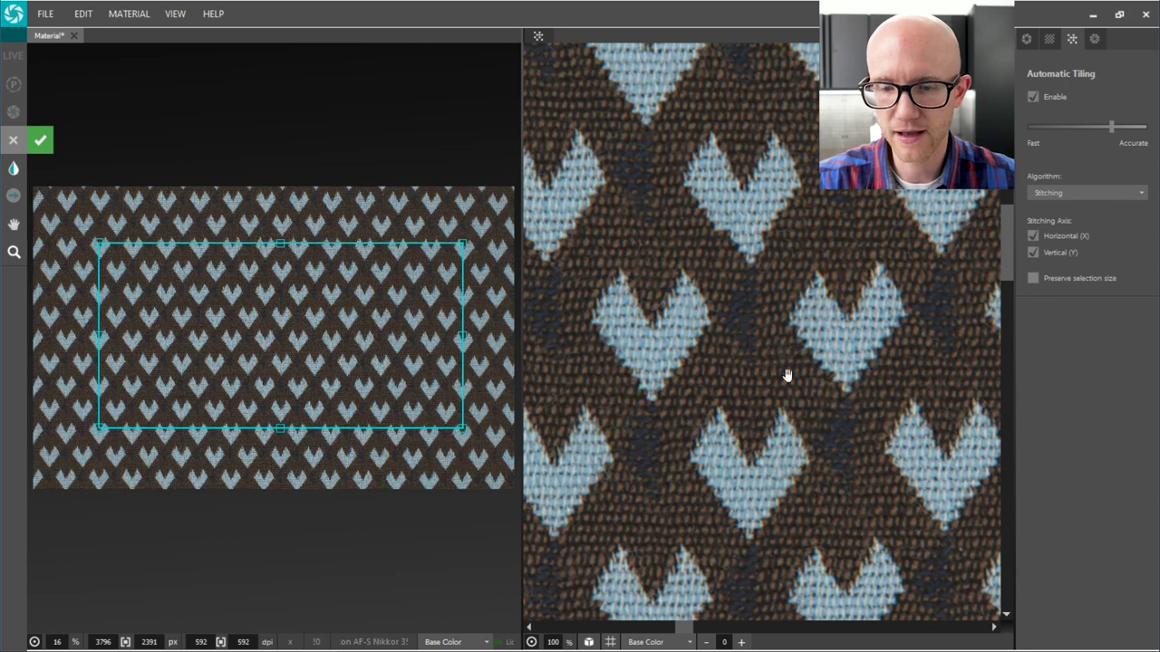
left_click_drag(724, 57, 625, 211)
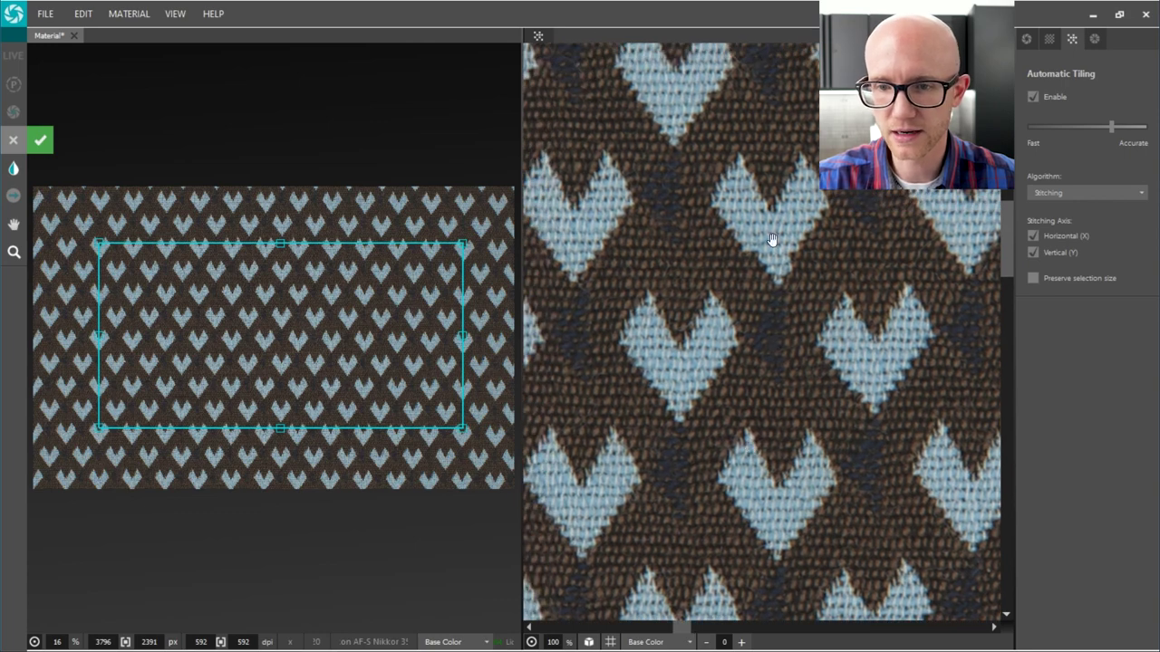
scroll(882, 323, "down", 6)
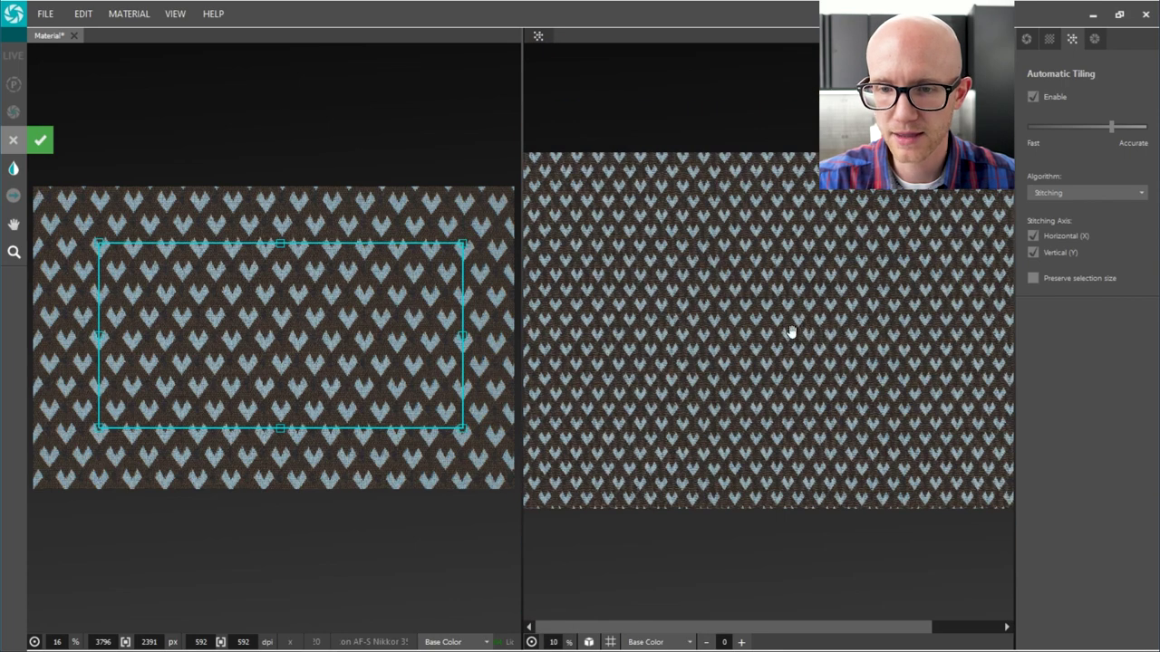
scroll(678, 272, "up", 2)
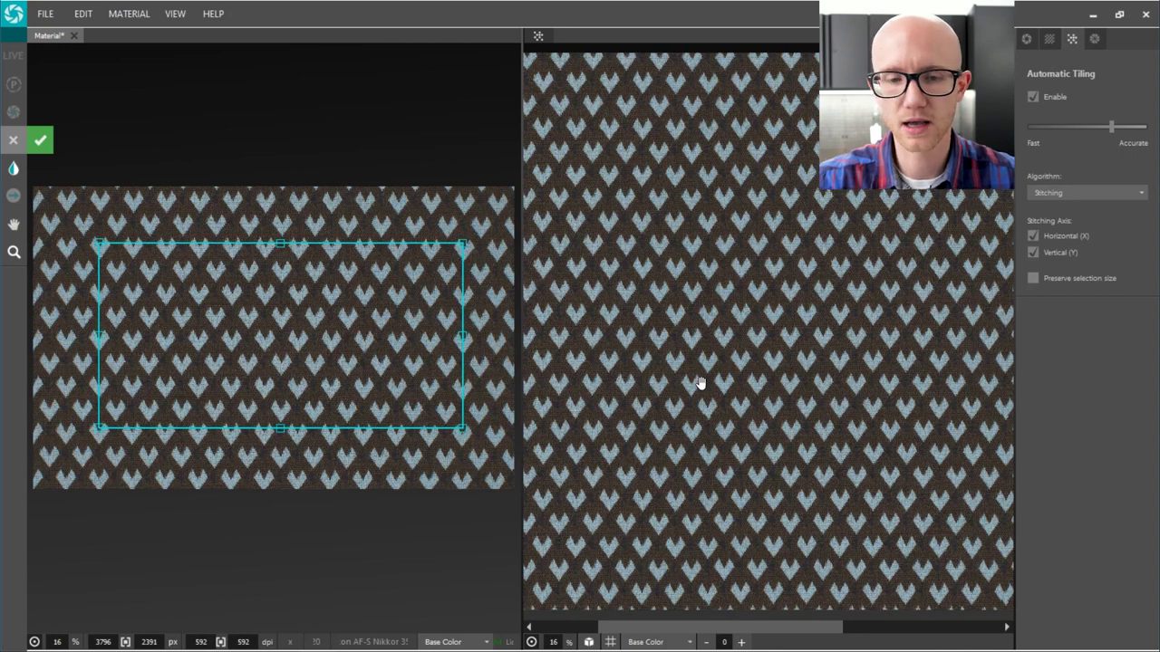
scroll(753, 373, "down", 2)
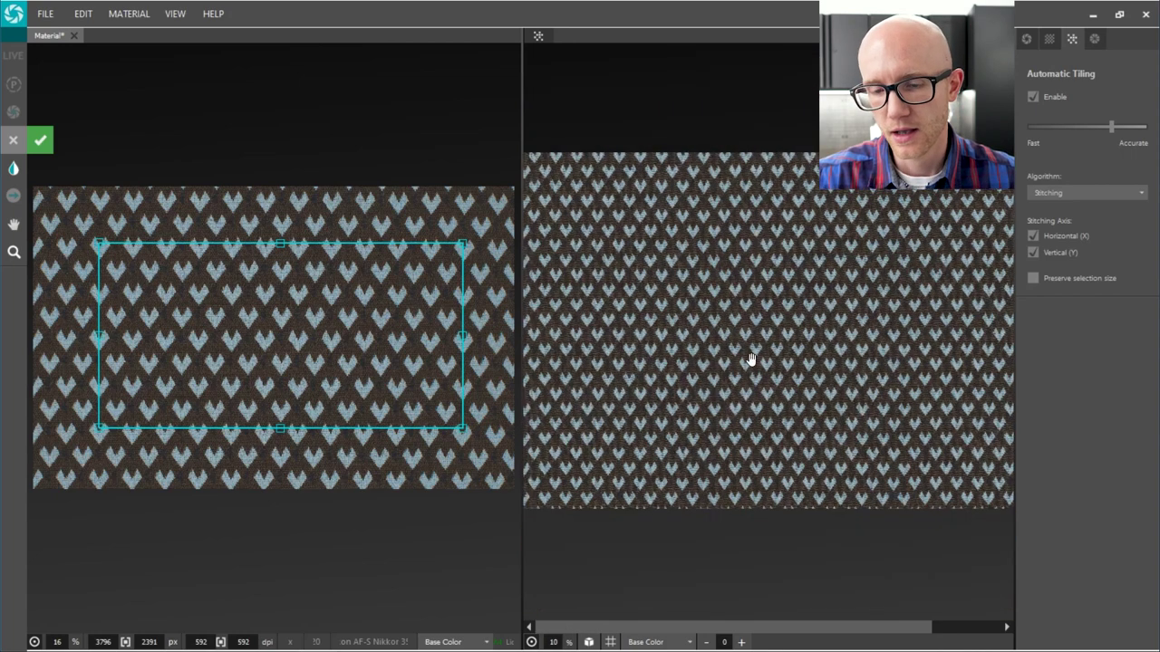
scroll(750, 360, "down", 1)
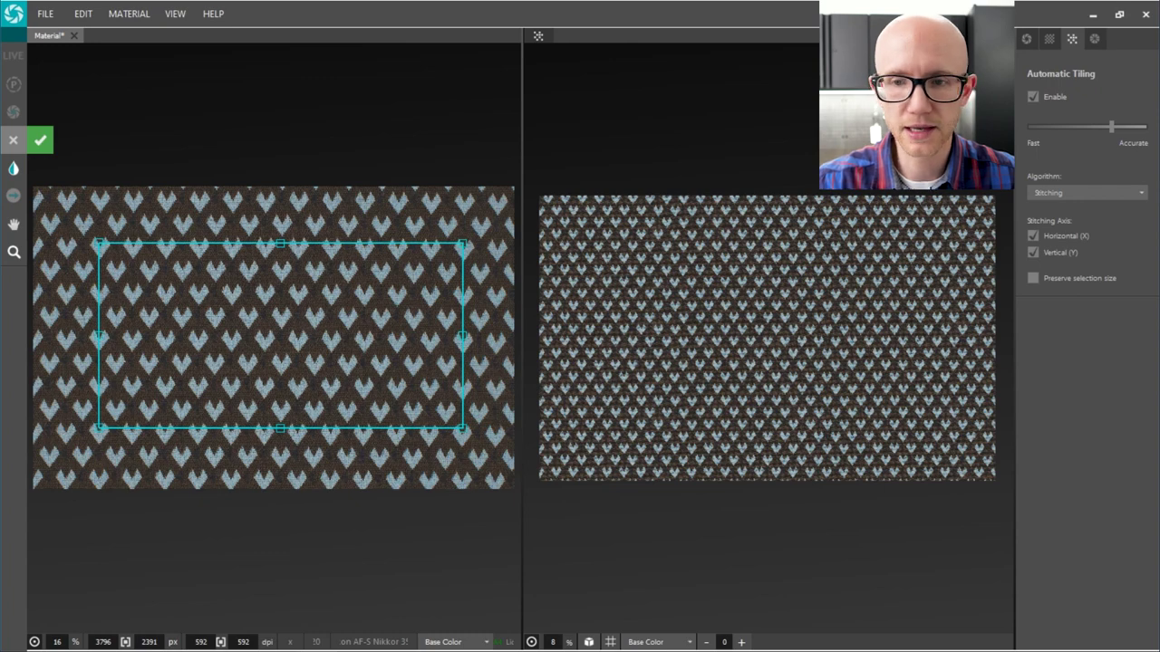
left_click(1034, 96)
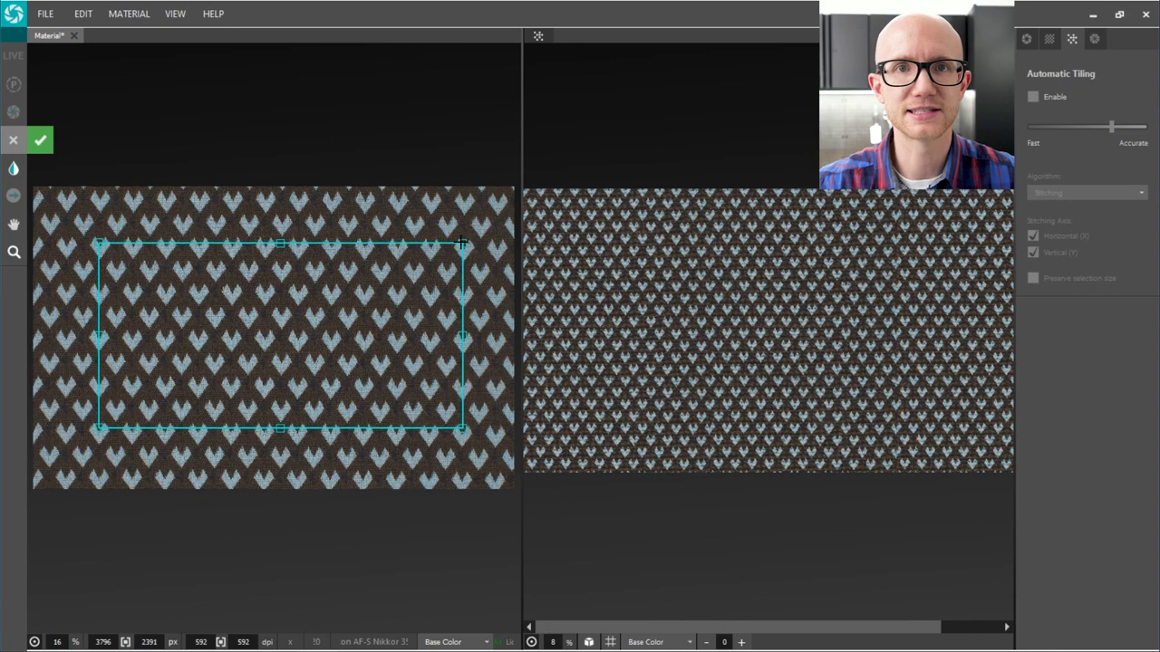
Undo the skewed top-right corner and nudge the upright selection slightly left and down
left_click_drag(463, 243, 481, 228)
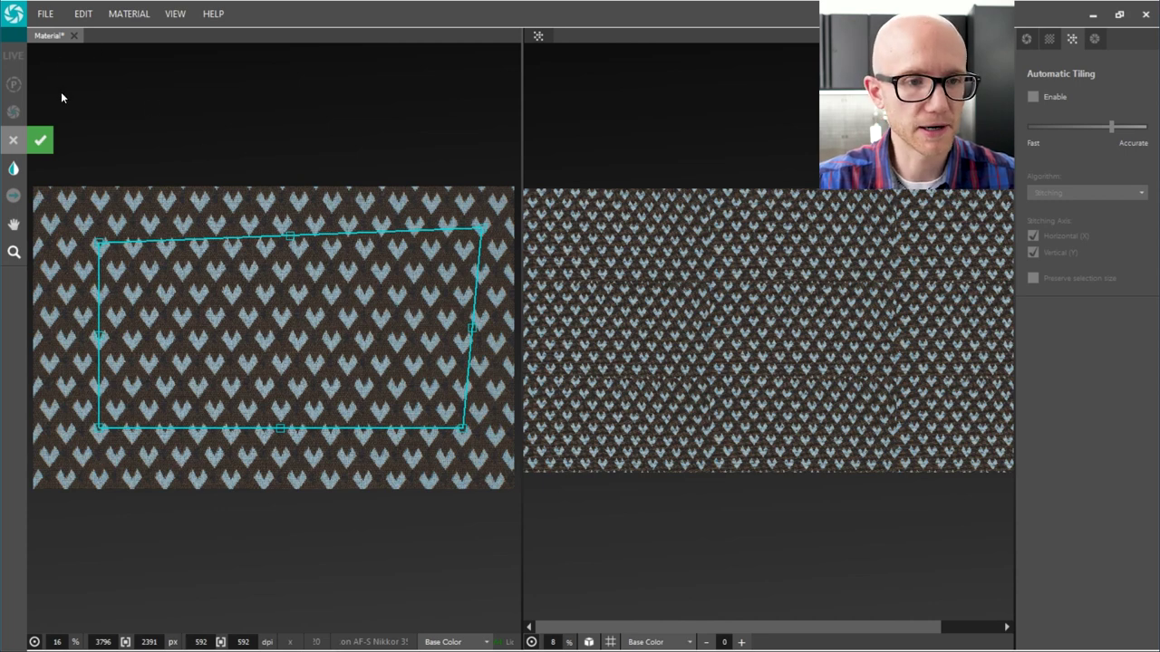
left_click(90, 18)
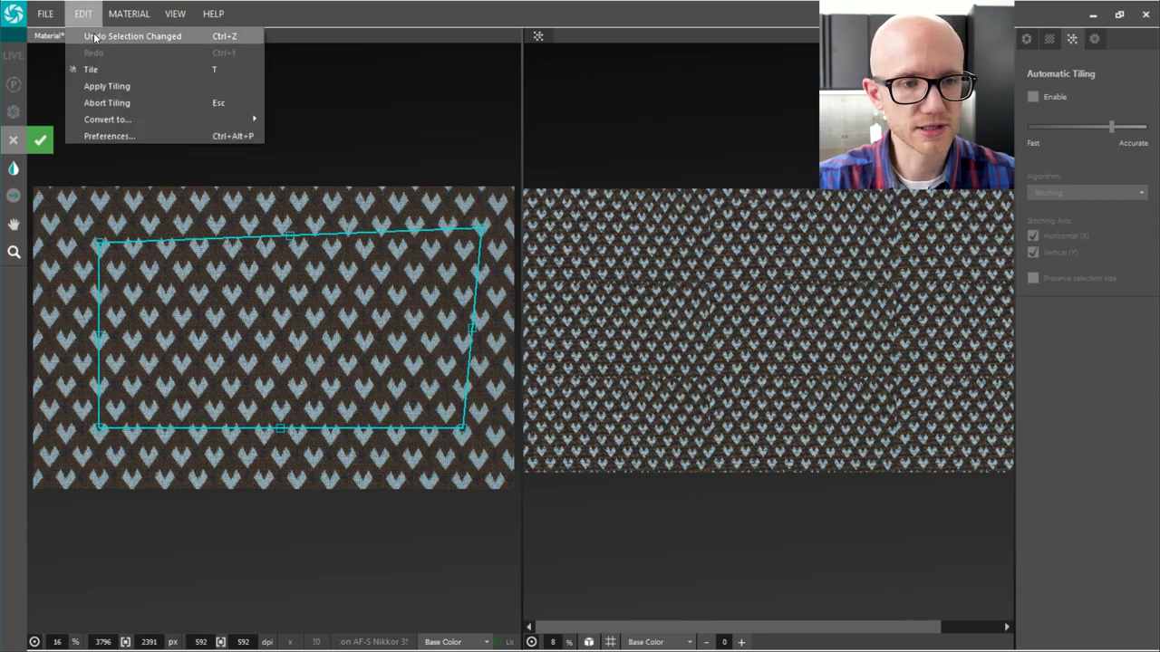
left_click(437, 235)
scroll(328, 203, "up", 5)
key("ctrl+z")
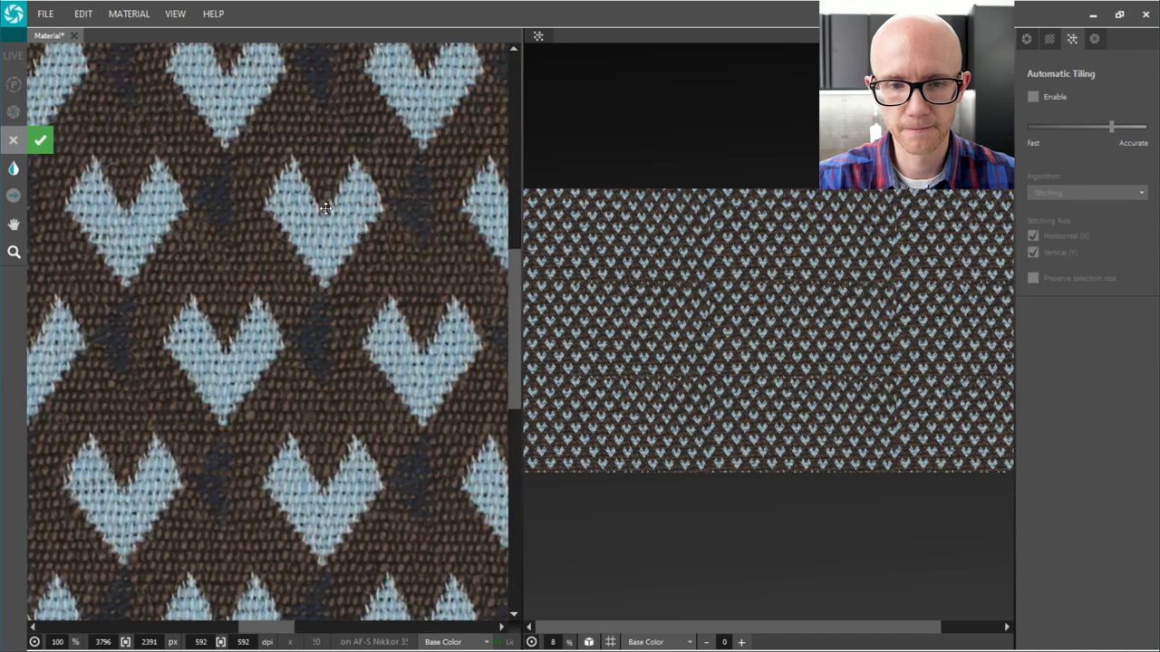
scroll(297, 260, "down", 5)
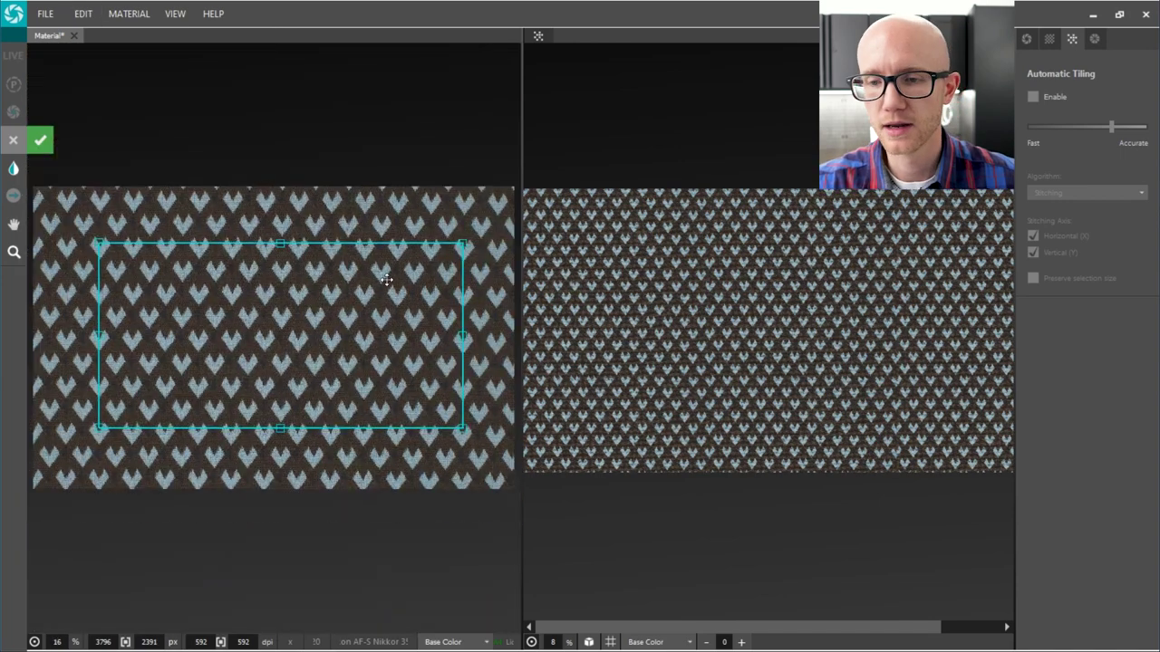
left_click_drag(343, 310, 332, 314)
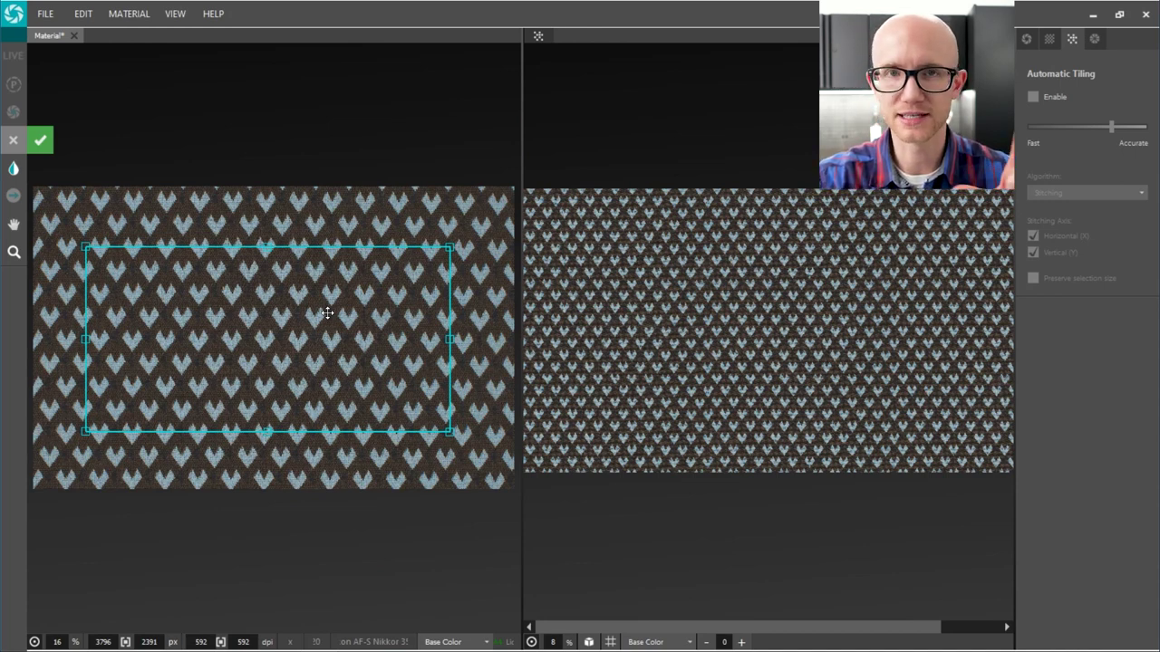
Re-enable automatic tiling using Pattern Recognition at 4096 × 4096 px, glancing at the Advanced settings
left_click(1033, 97)
left_click(1071, 192)
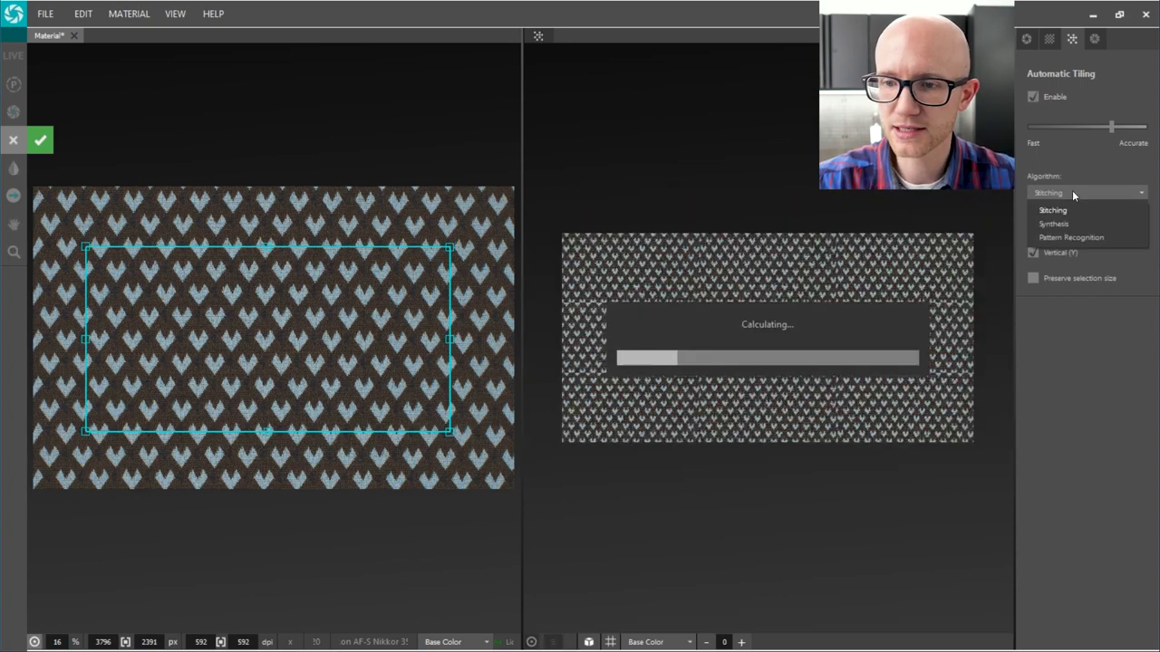
left_click(1065, 236)
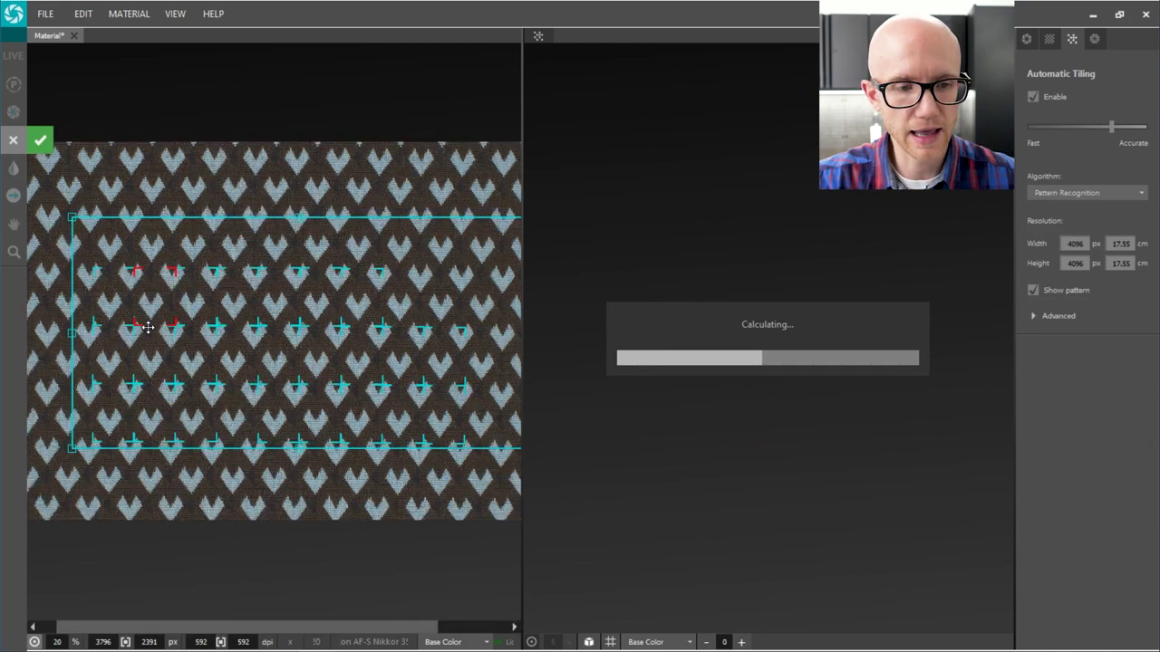
scroll(148, 327, "up", 1)
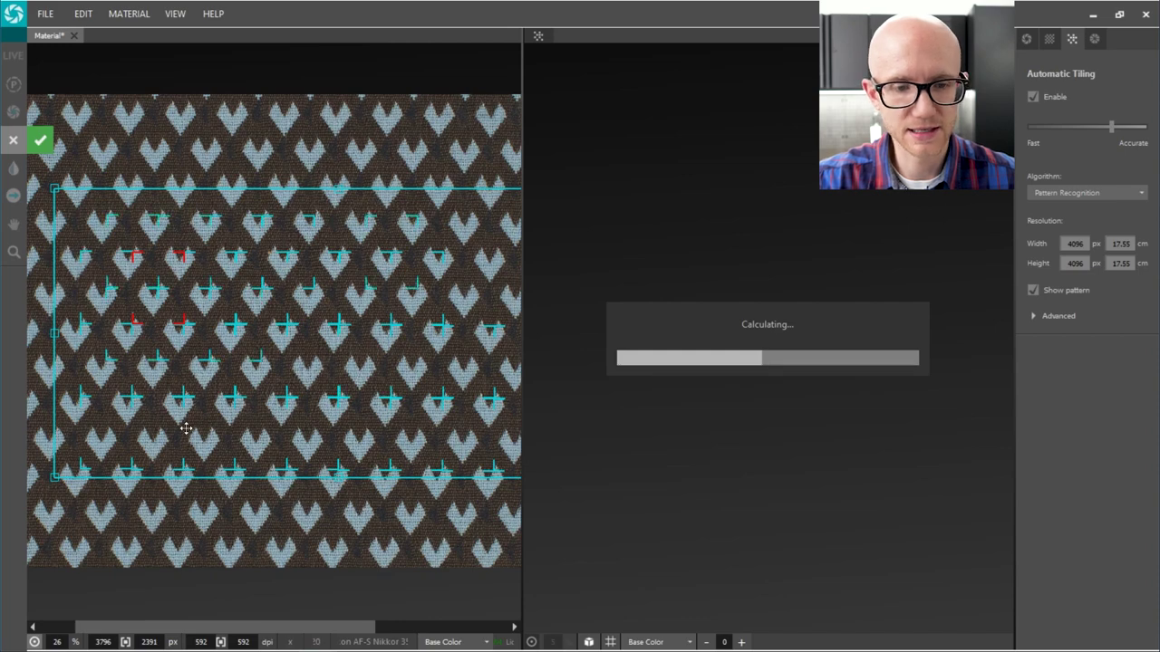
scroll(186, 427, "down", 2)
scroll(251, 332, "up", 1)
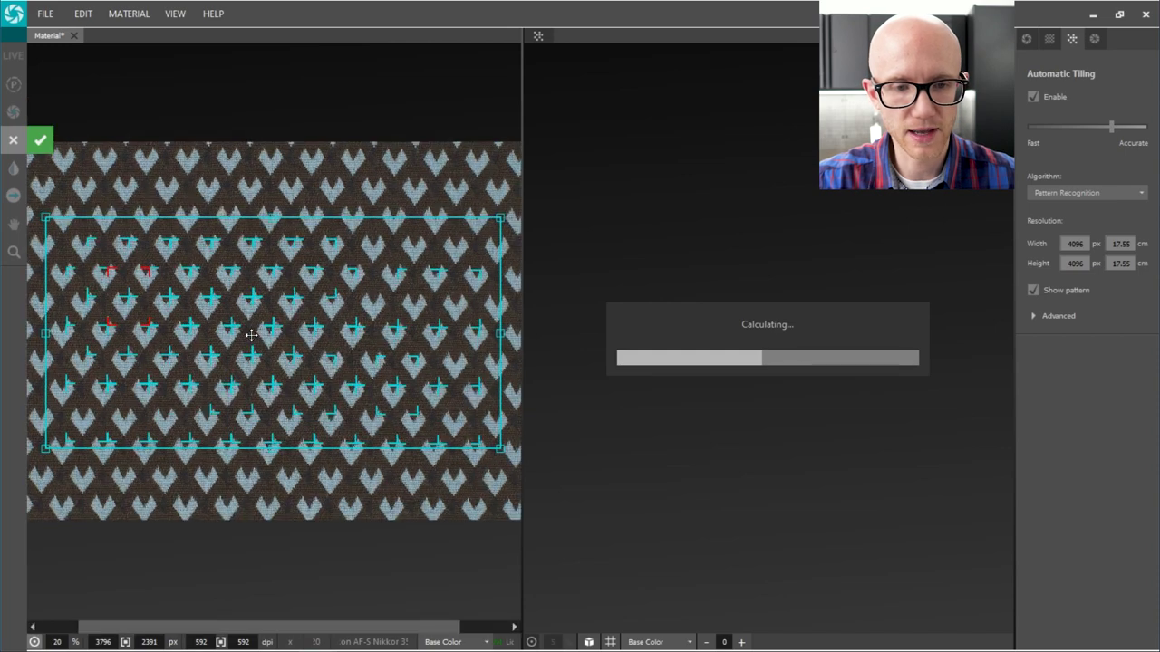
left_click(1033, 317)
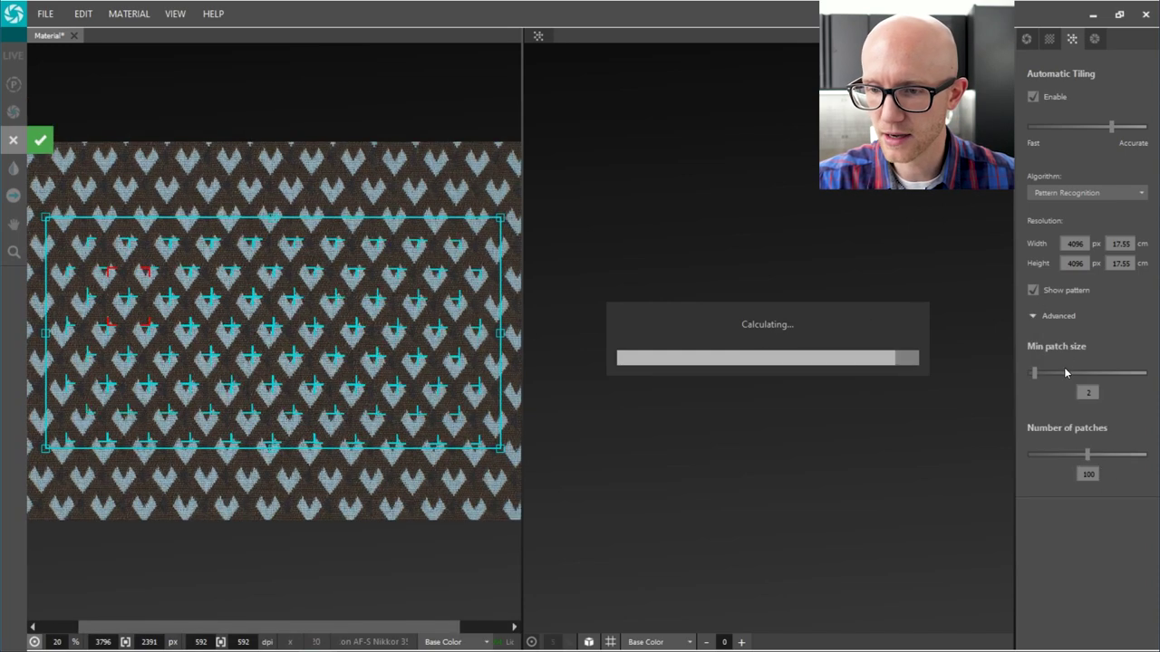
left_click(1033, 316)
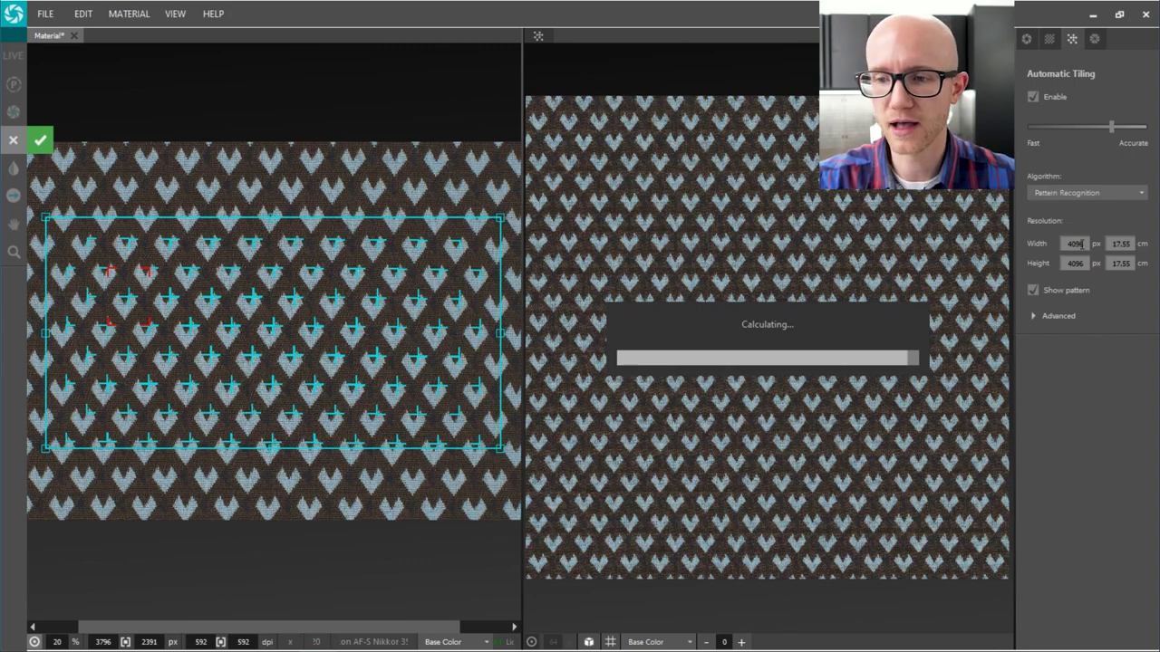
scroll(737, 251, "up", 5)
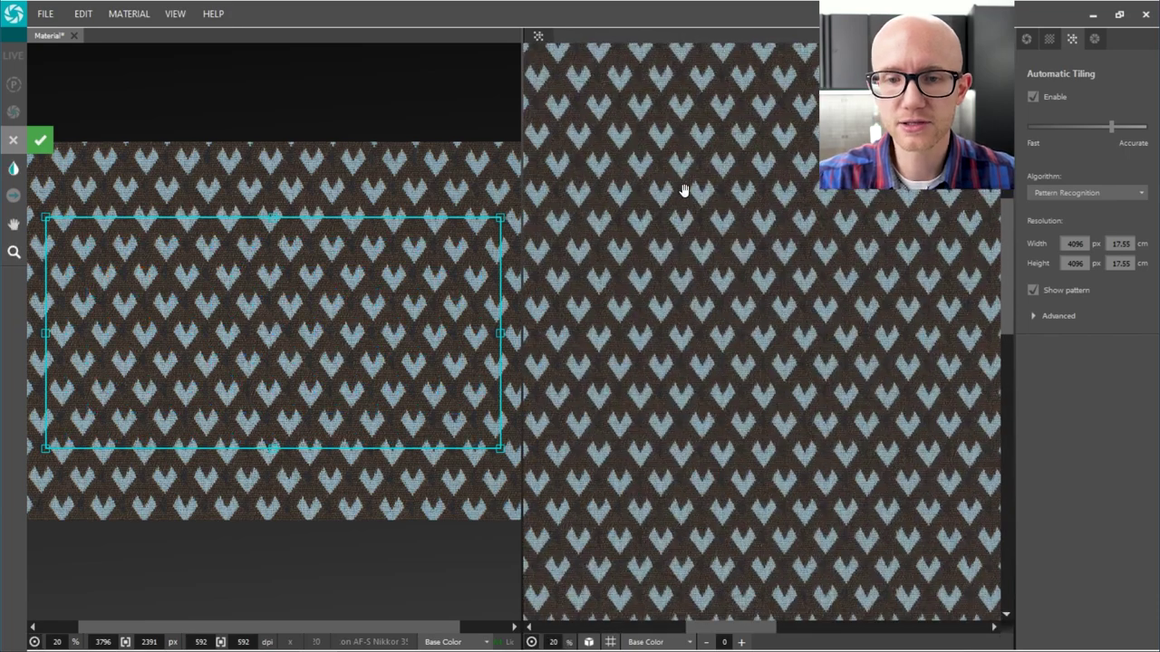
scroll(684, 195, "down", 5)
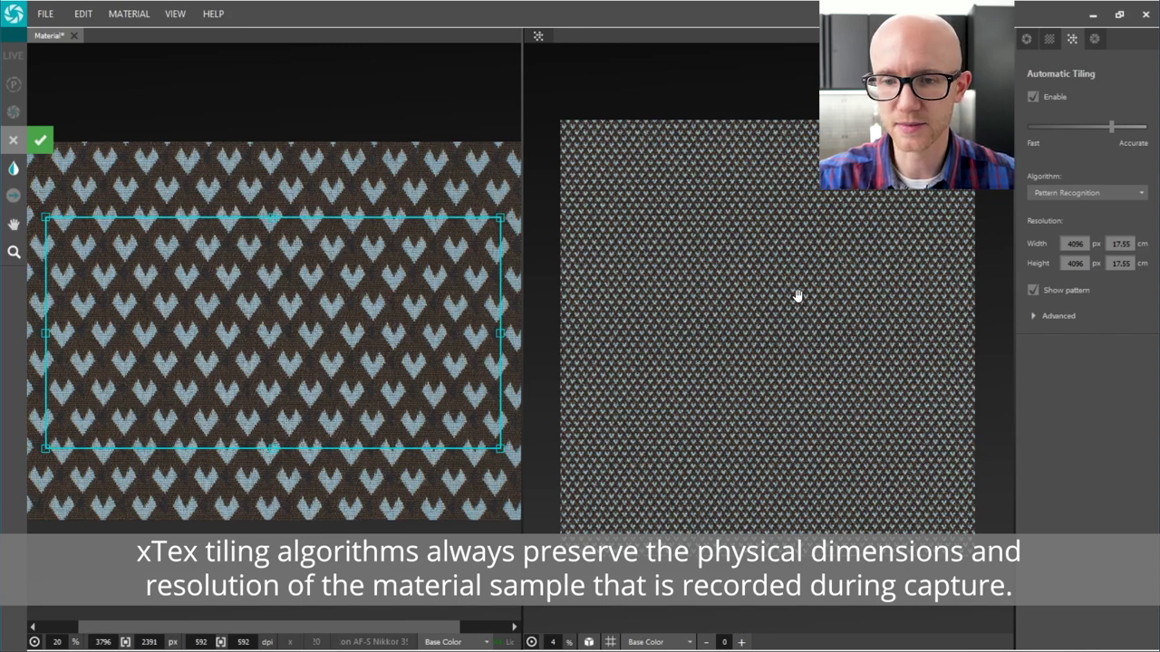
scroll(789, 298, "up", 5)
scroll(744, 377, "up", 4)
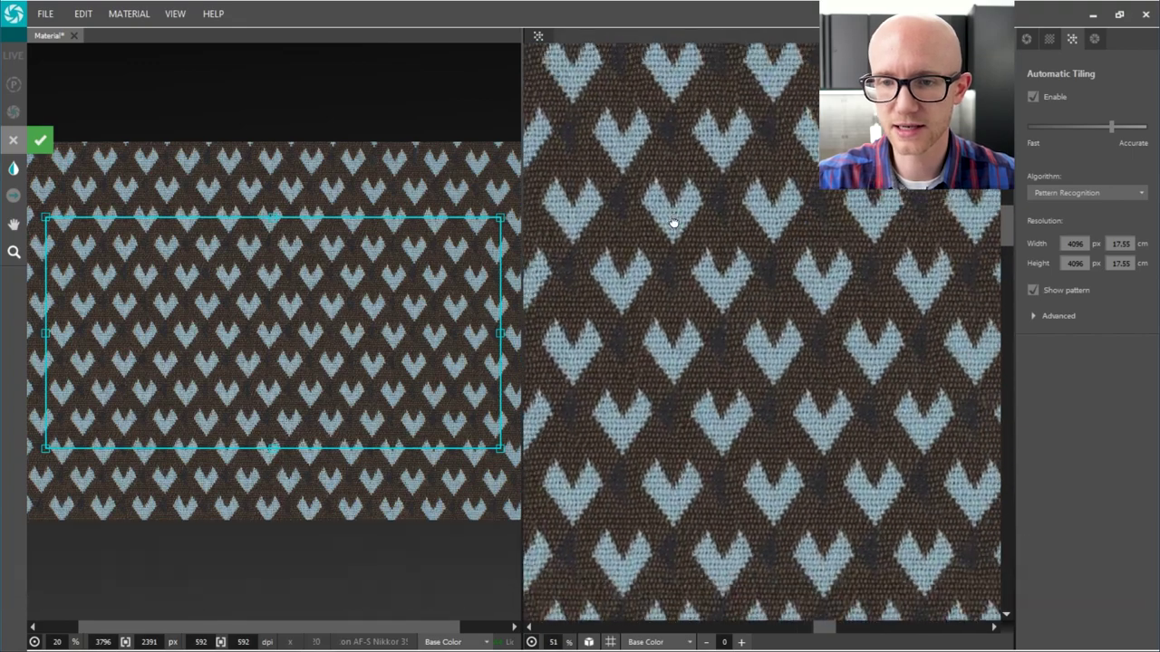
scroll(744, 377, "down", 2)
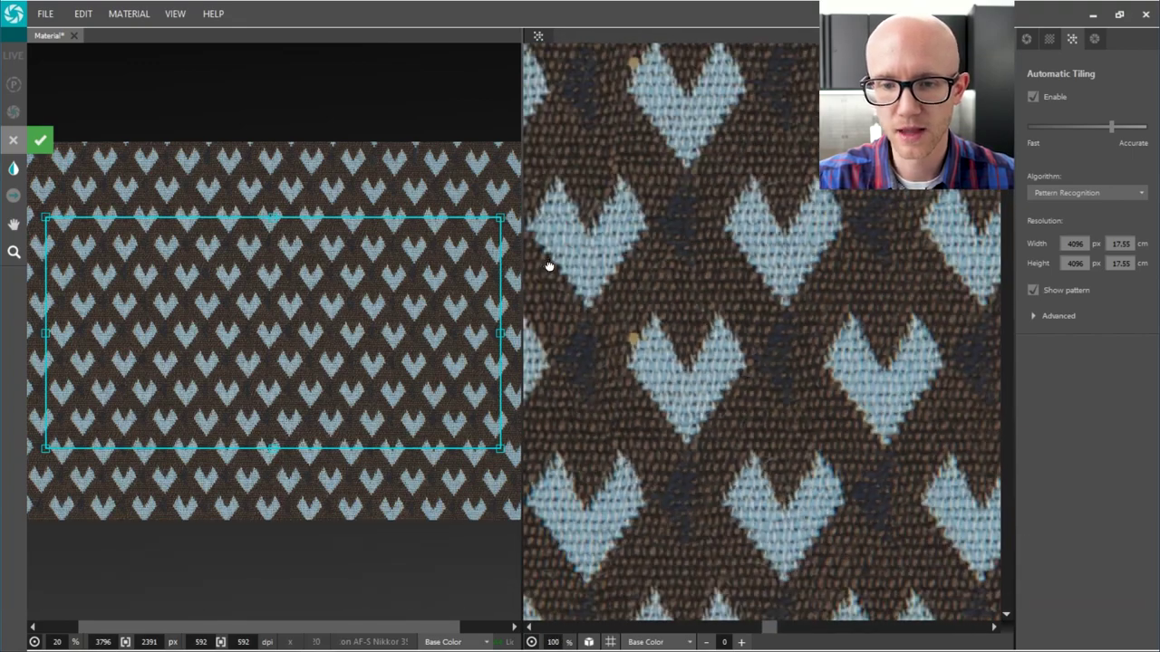
scroll(752, 310, "up", 4)
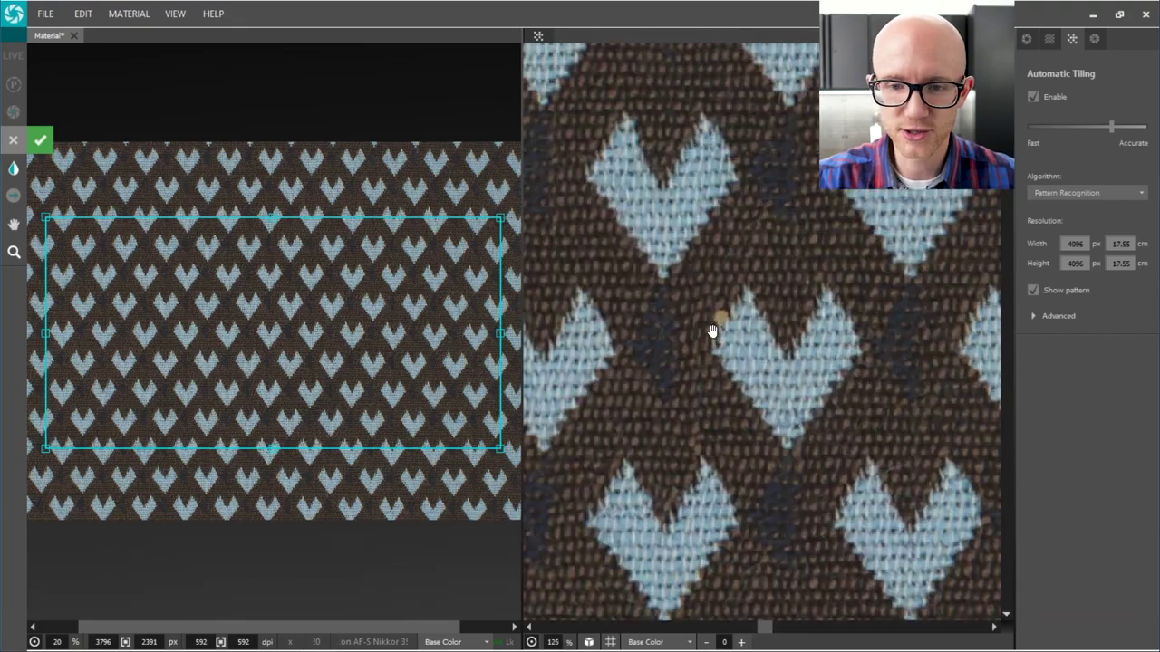
scroll(722, 315, "down", 4)
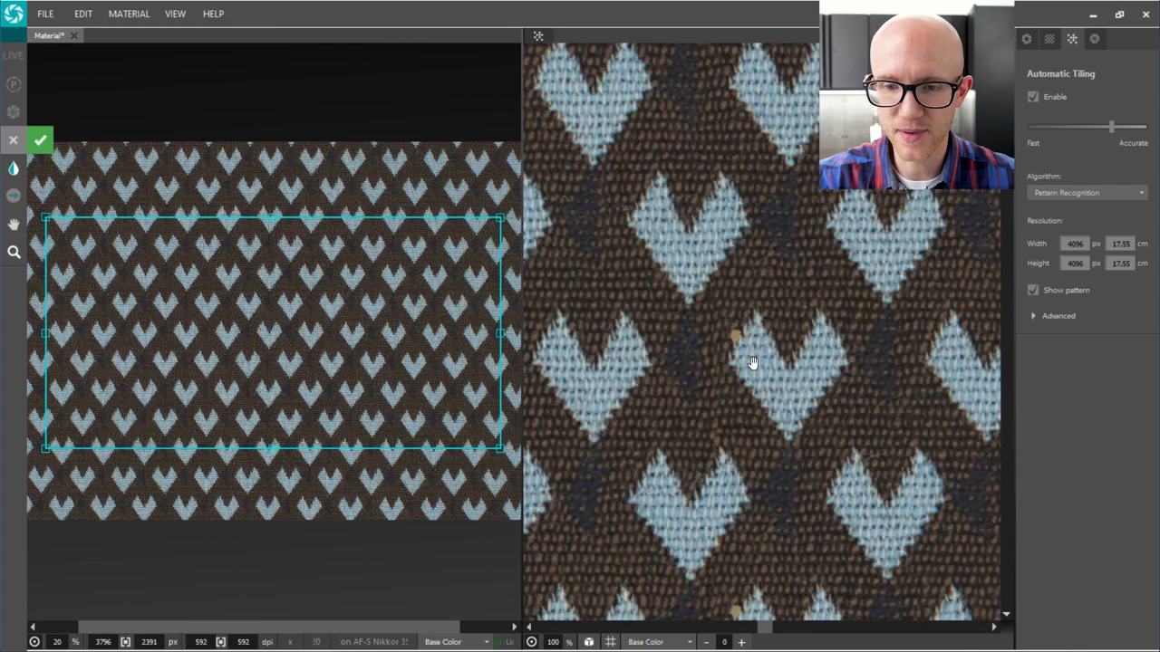
left_click_drag(815, 466, 753, 326)
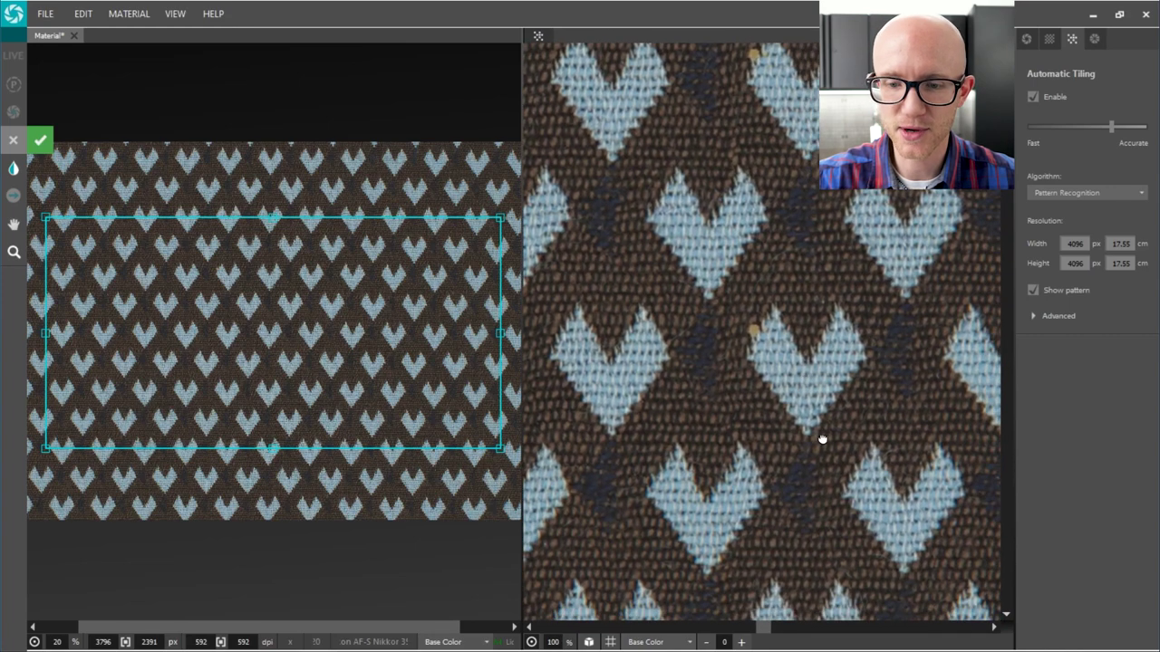
left_click_drag(821, 440, 822, 193)
scroll(767, 241, "down", 10)
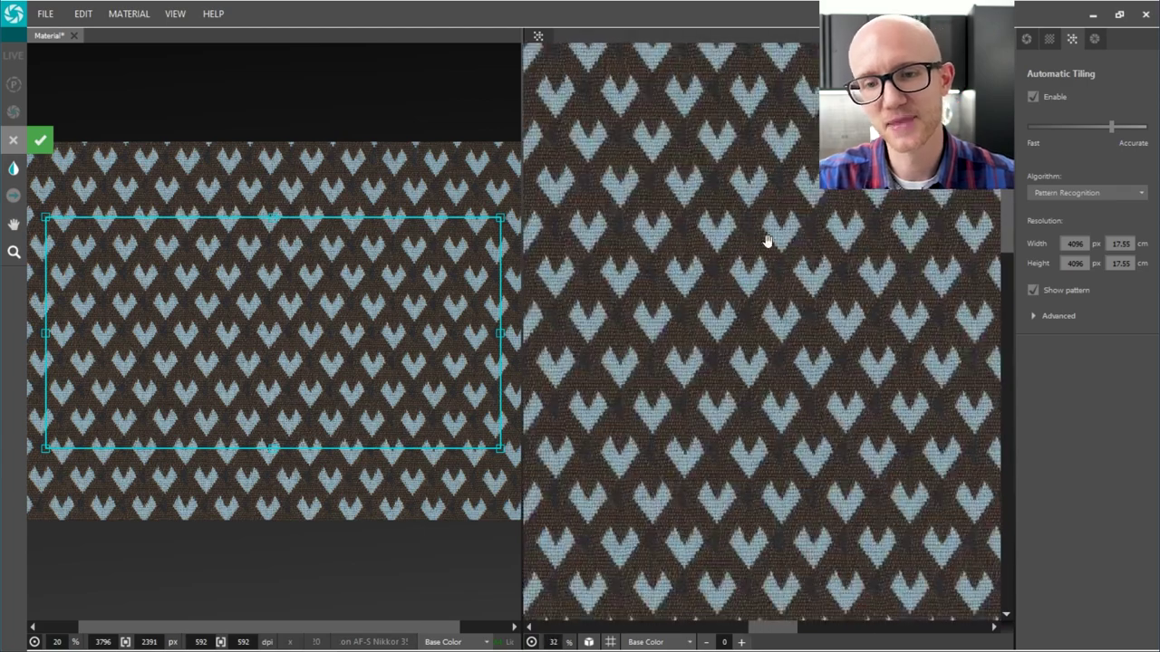
scroll(743, 258, "up", 5)
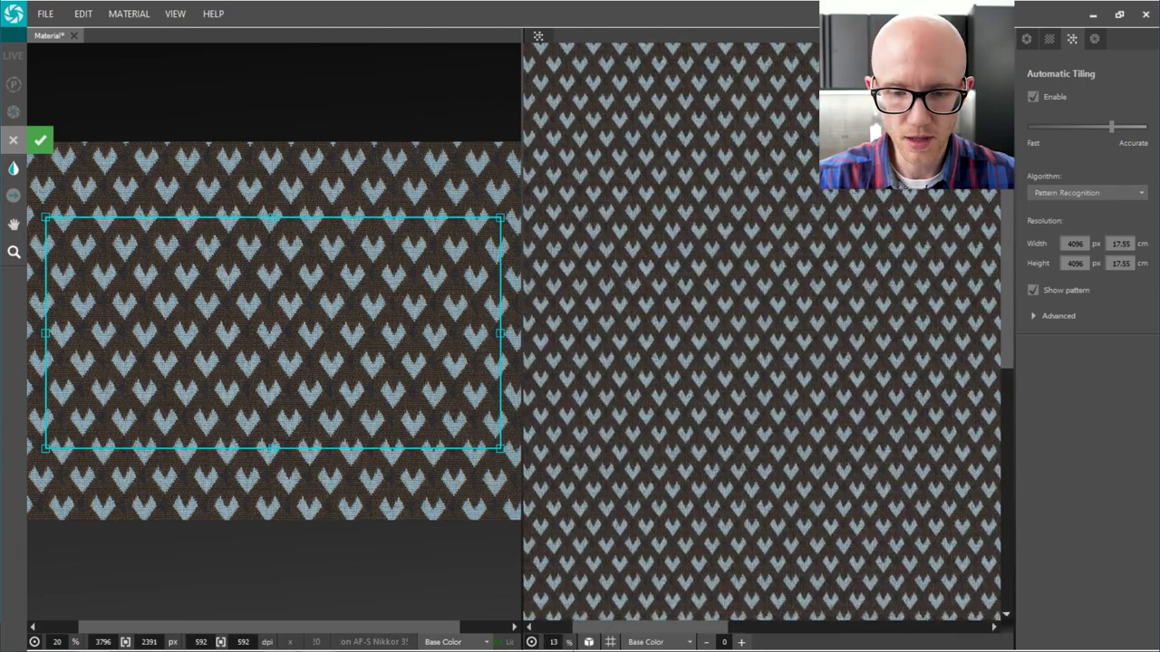
Show the tiled fabric as maximised 3D cloth with UV repeat 500, orbited to an oblique view
left_click(589, 642)
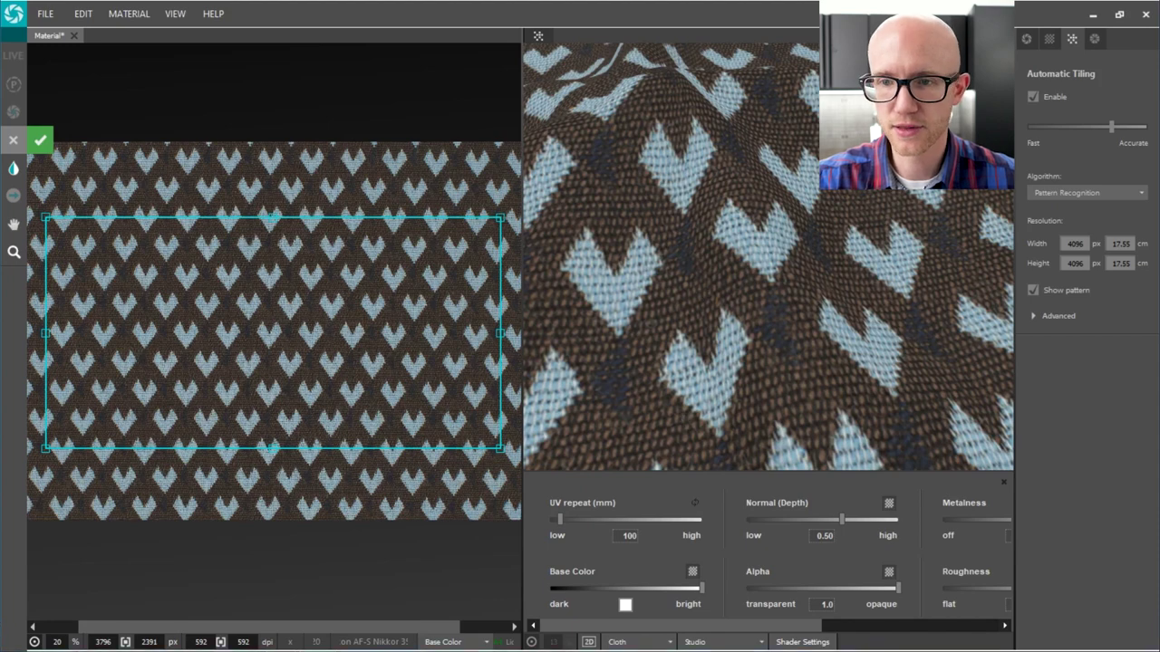
left_click(539, 36)
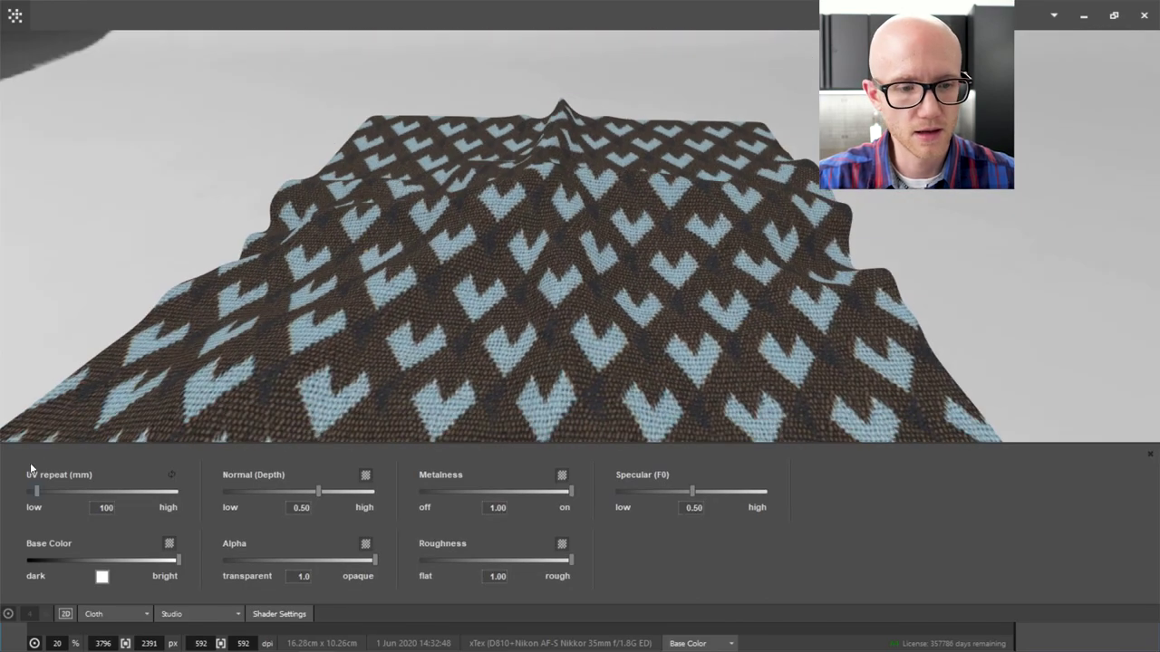
left_click_drag(37, 494, 78, 494)
left_click_drag(550, 296, 659, 237)
scroll(616, 295, "up", 5)
scroll(661, 218, "down", 5)
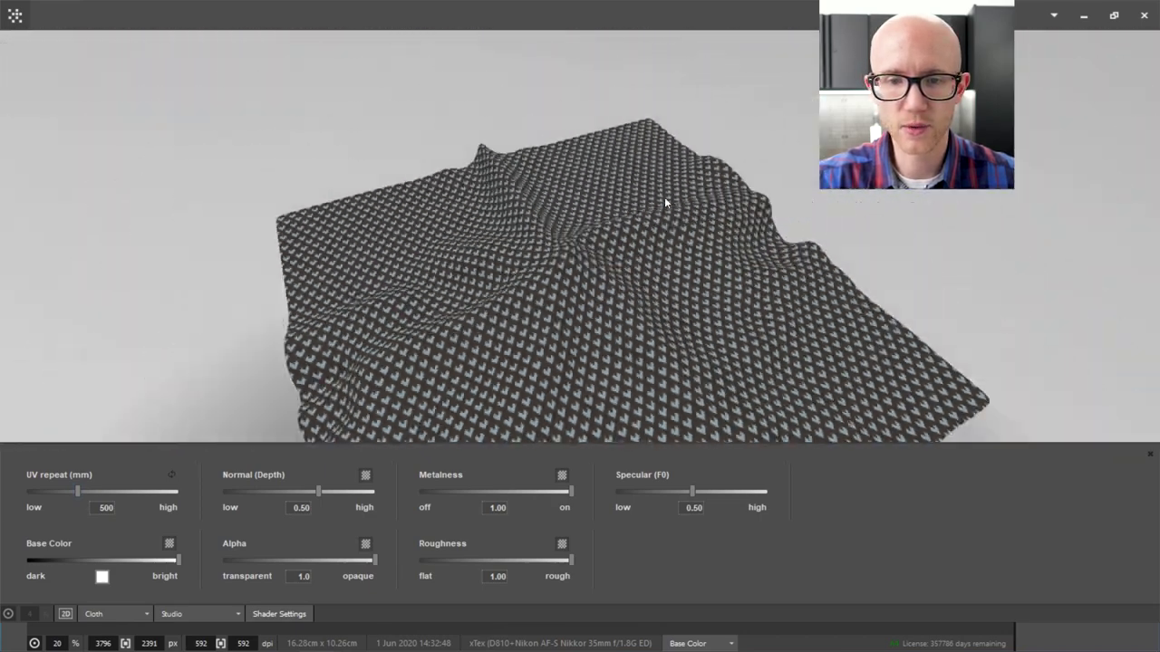
left_click_drag(664, 197, 524, 288)
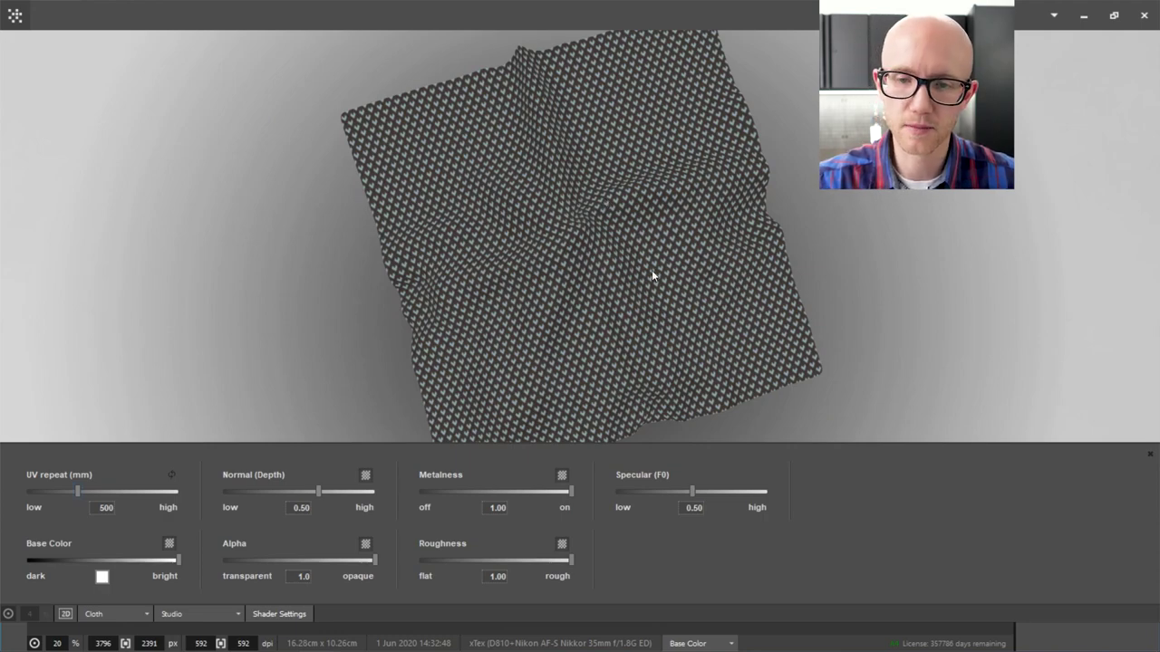
left_click_drag(606, 316, 630, 159)
left_click(1055, 15)
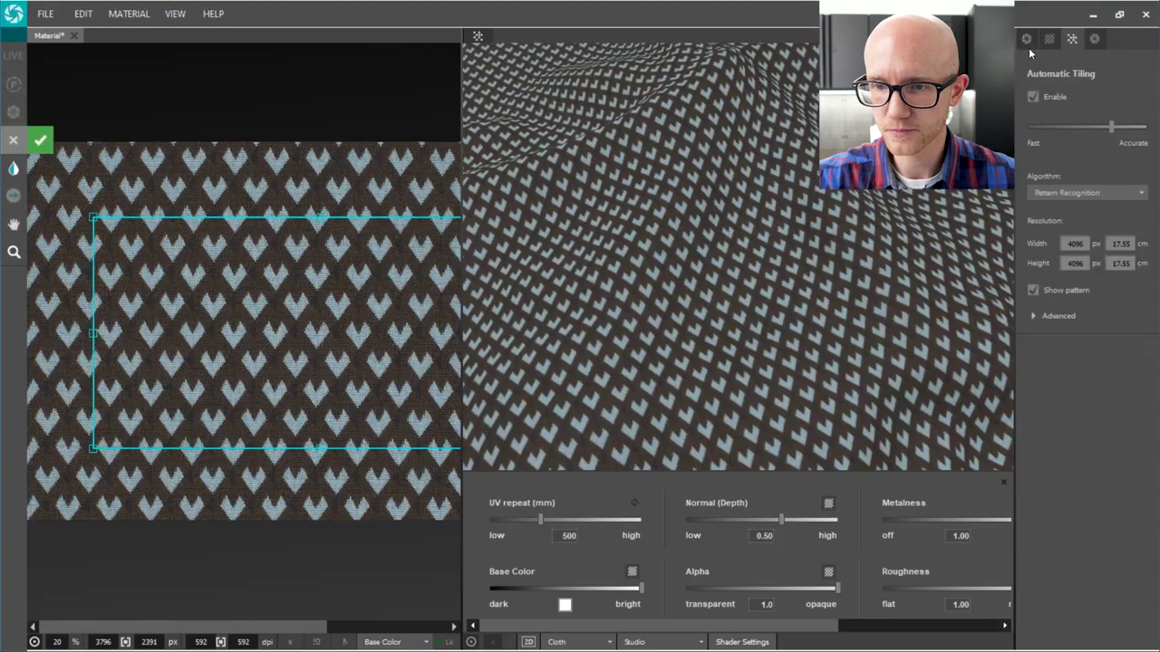
scroll(811, 244, "down", 5)
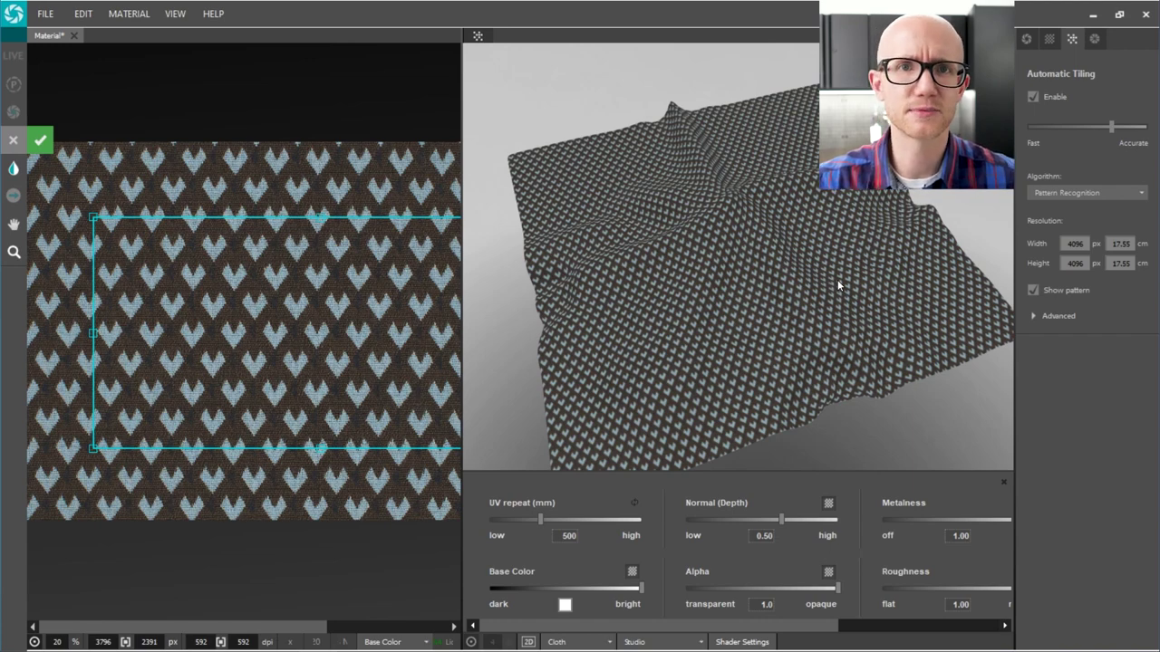
left_click_drag(825, 284, 854, 306)
left_click_drag(738, 267, 745, 285)
scroll(743, 290, "up", 3)
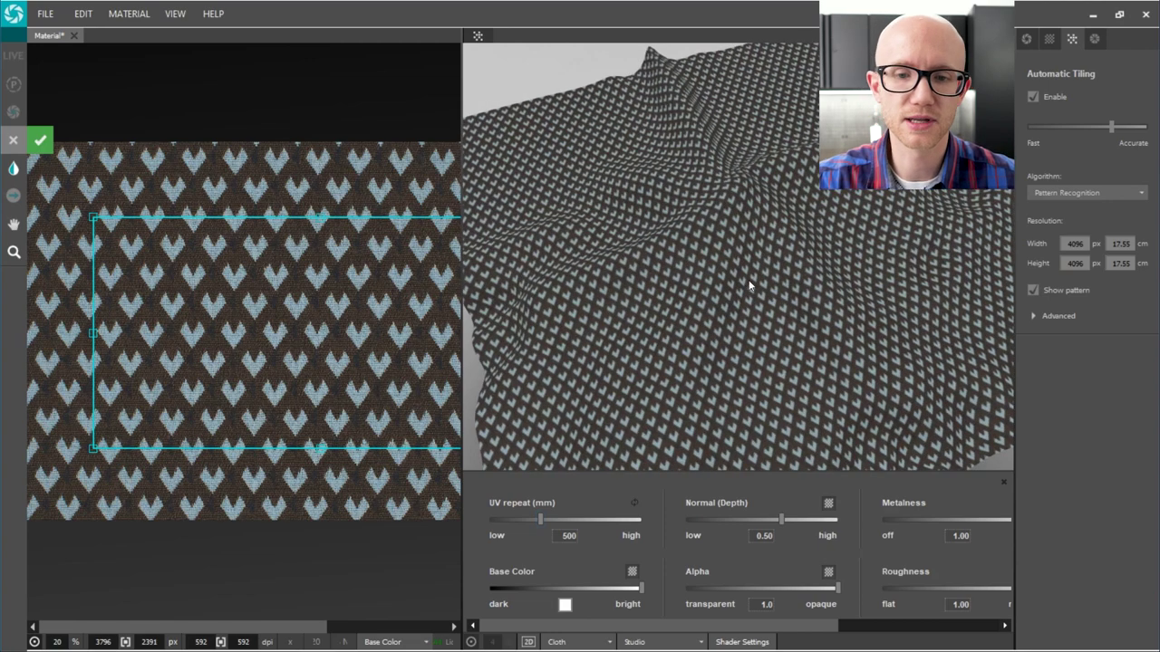
scroll(771, 240, "up", 2)
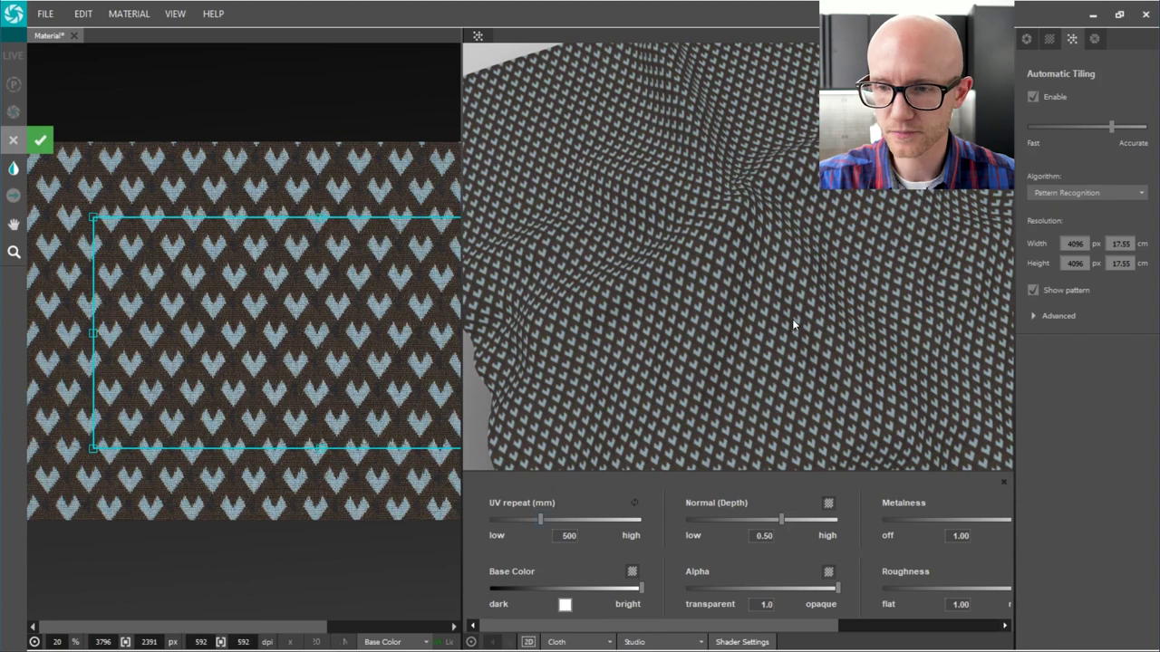
left_click_drag(792, 319, 792, 305)
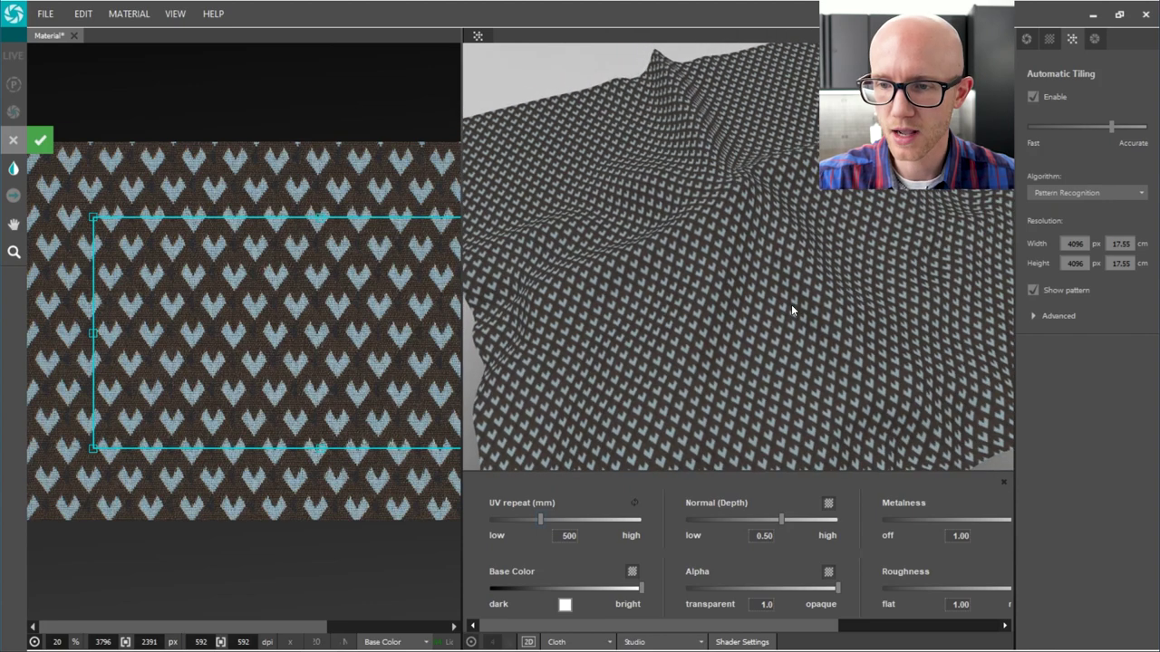
left_click(1132, 194)
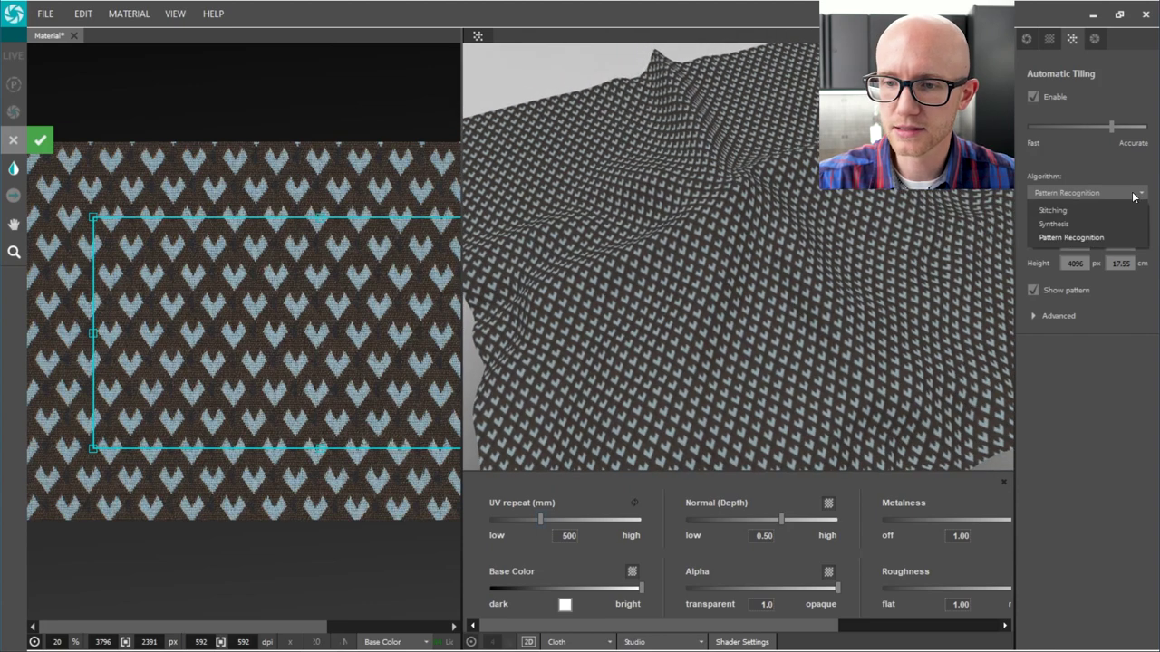
left_click(1071, 237)
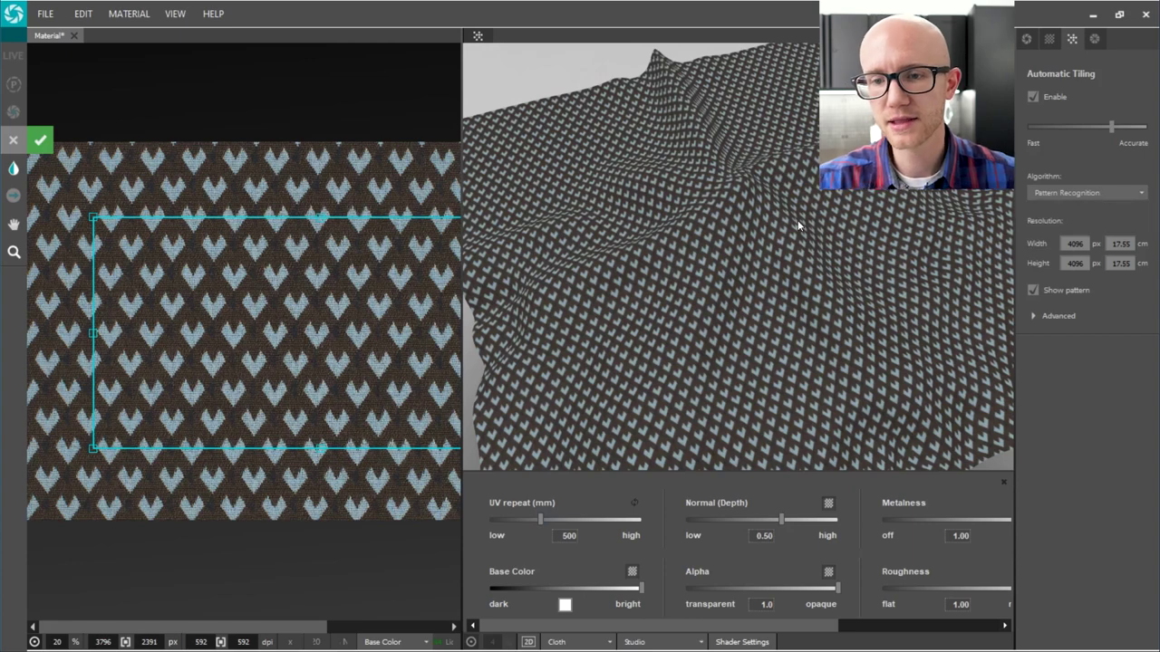
left_click_drag(575, 413, 680, 343)
scroll(208, 325, "down", 3)
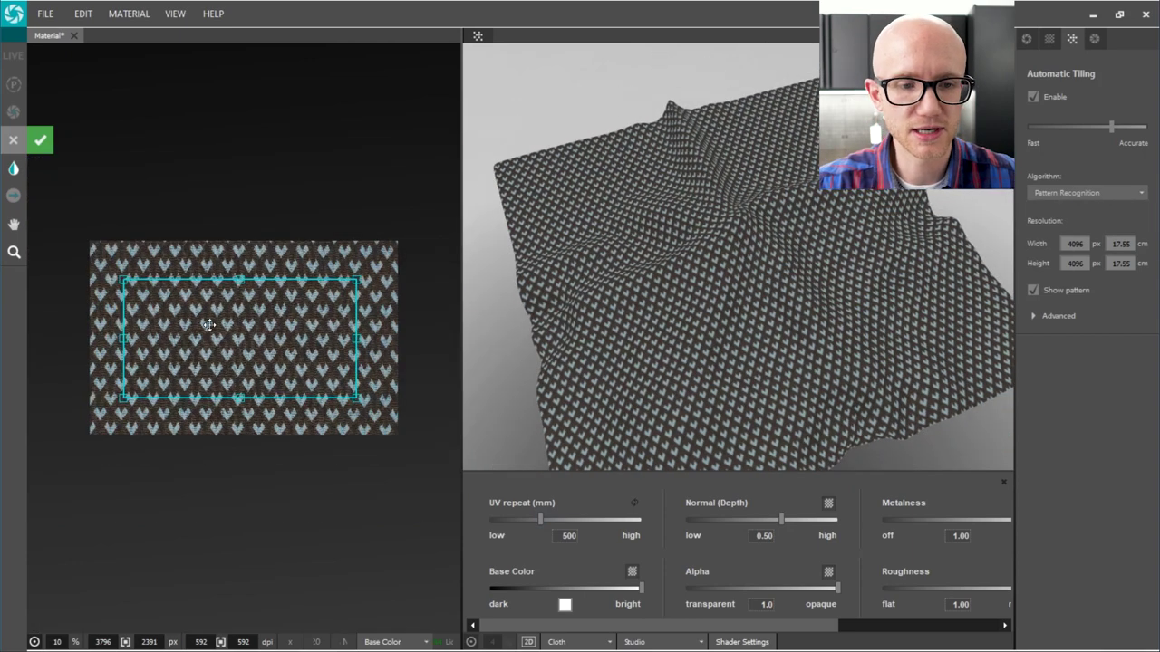
scroll(193, 314, "up", 2)
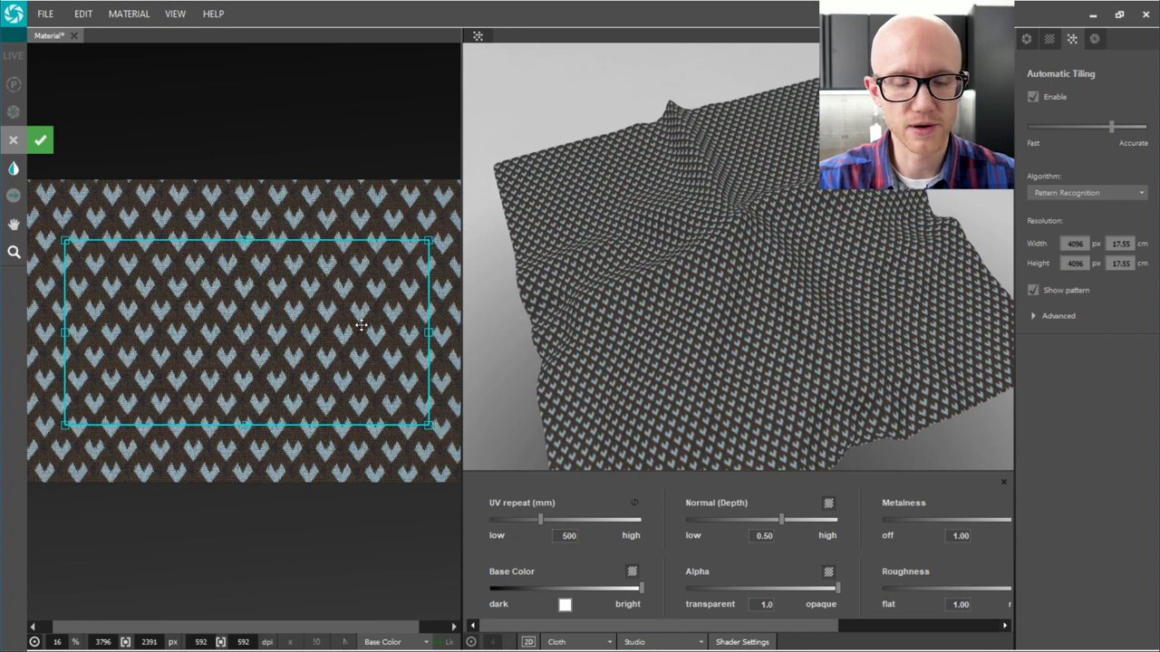
left_click(528, 641)
Zoom the flat tiled-texture preview out to 4% to view the whole repeat
scroll(698, 278, "up", 1)
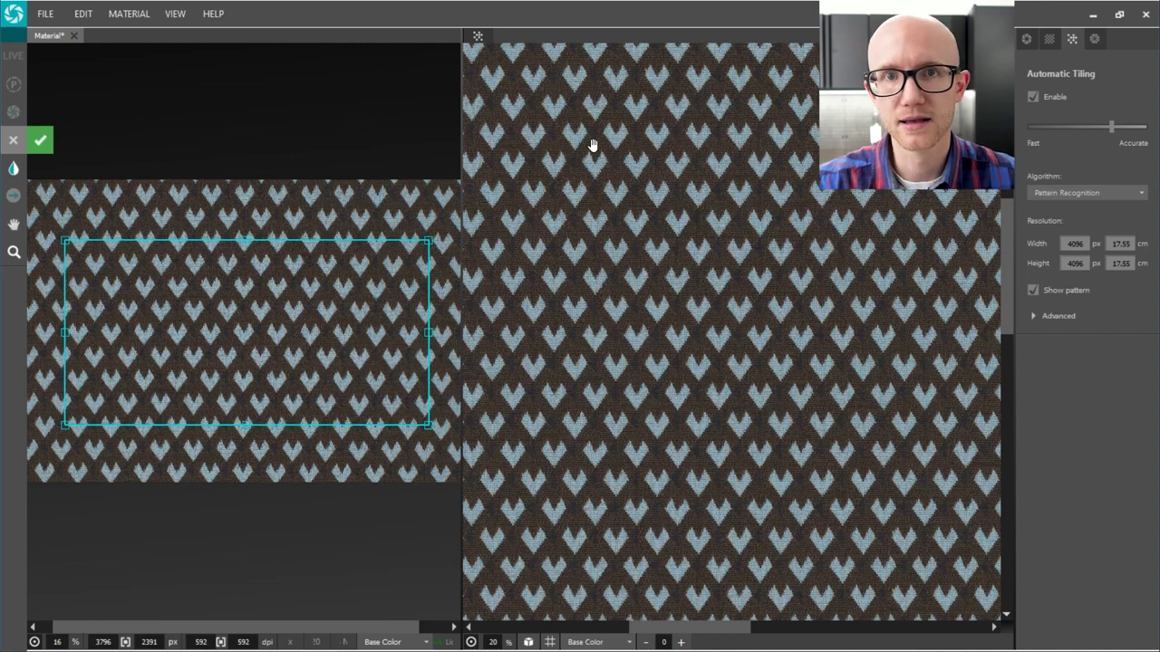
scroll(769, 335, "down", 2)
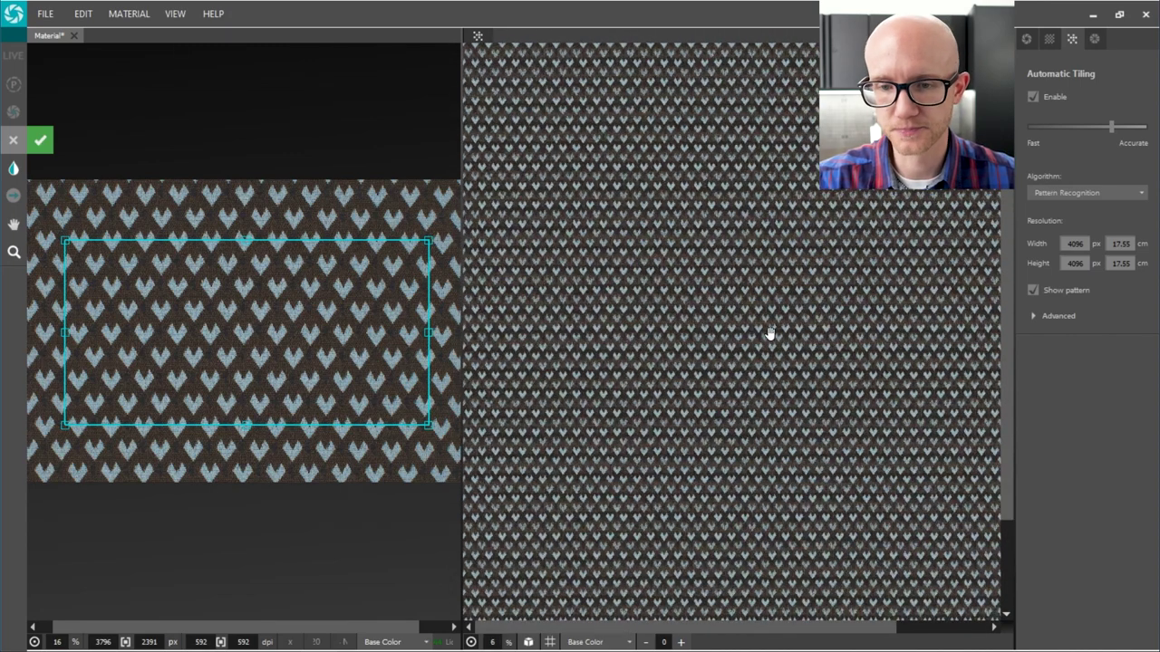
scroll(833, 375, "up", 1)
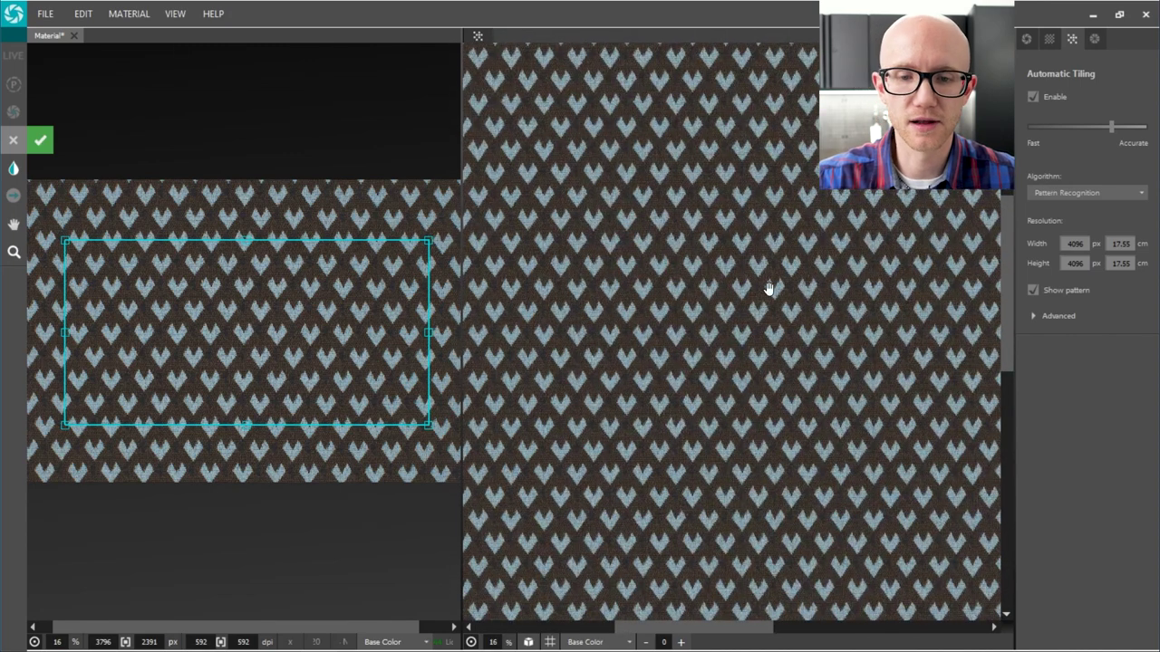
left_click_drag(736, 286, 749, 281)
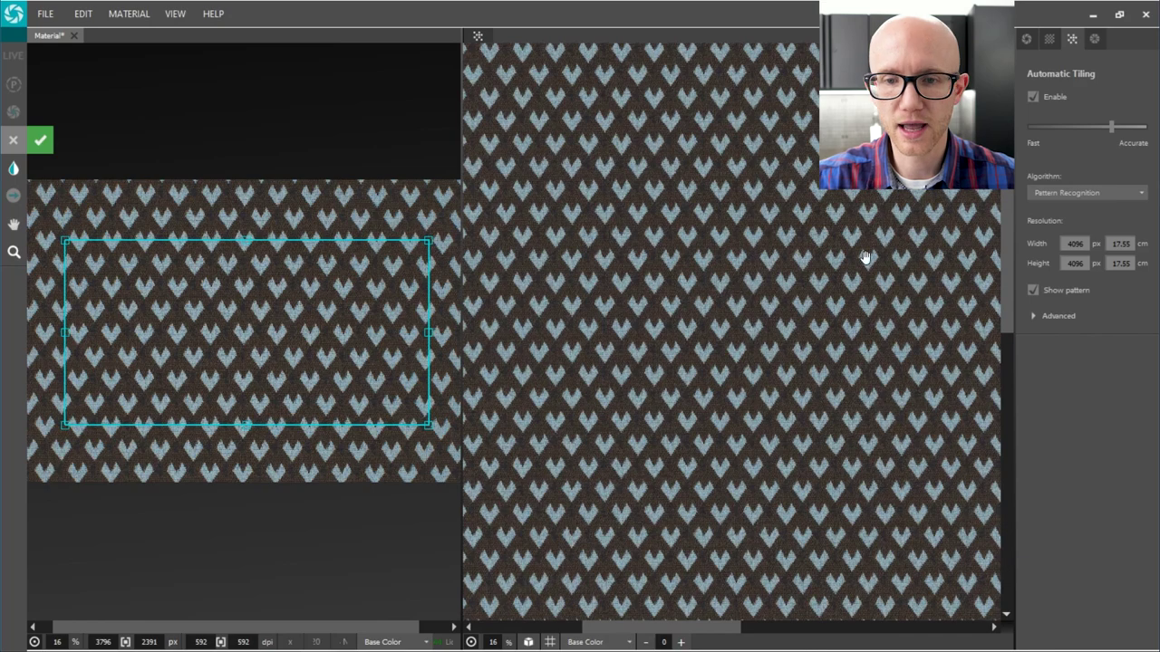
scroll(751, 278, "down", 3)
Accept the tiling crop and confirm the synthesized texture is 4160 × 4380 px
key("Return")
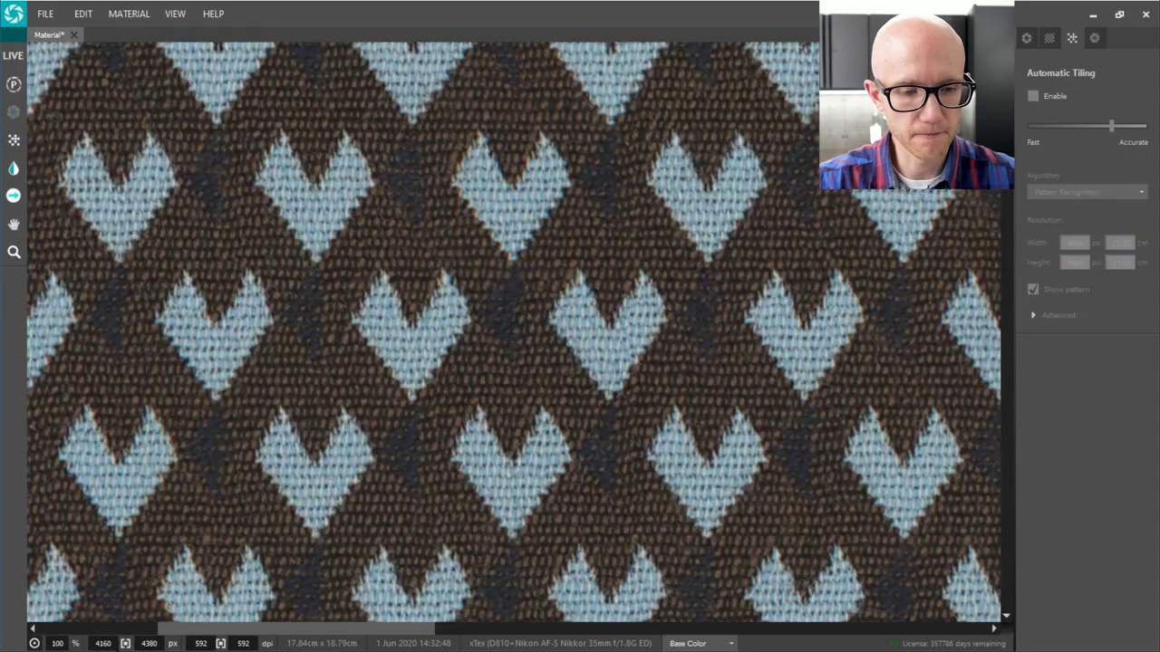
scroll(478, 327, "down", 6)
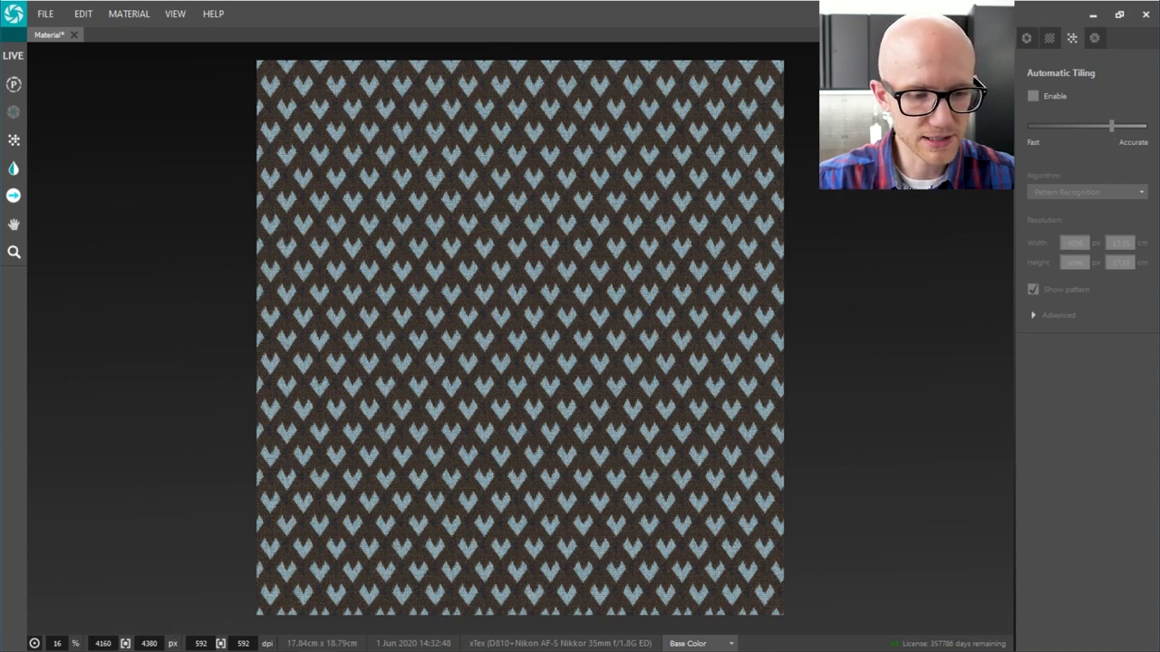
left_click(103, 643)
key("Return")
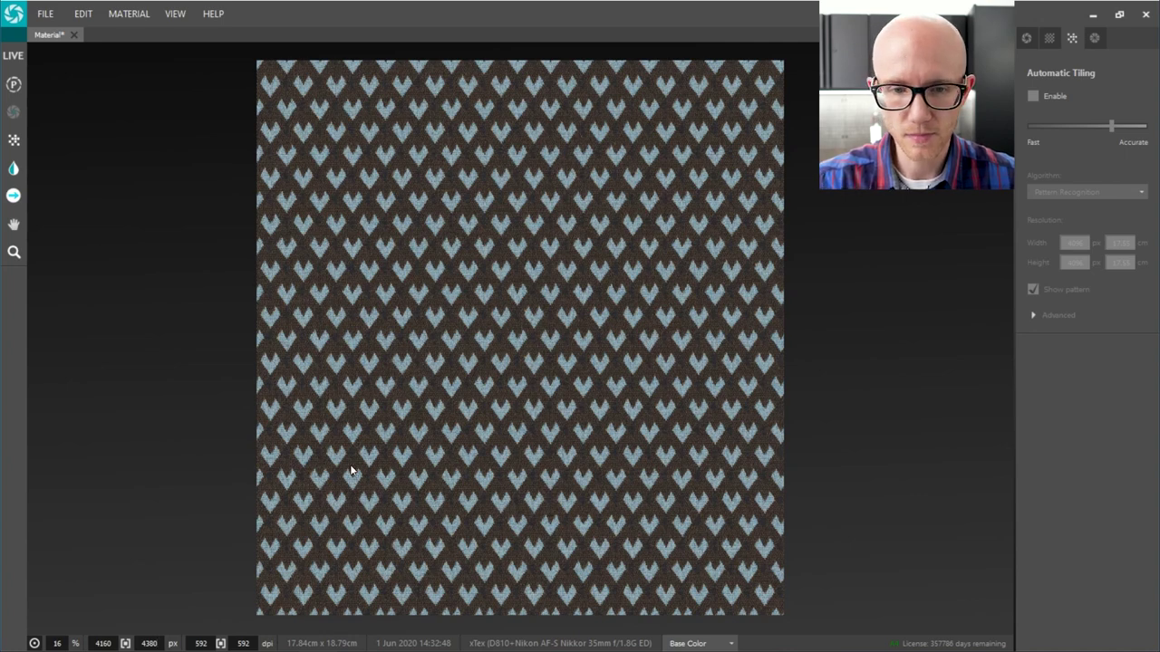
Show the Textures panel, view the Normal map, then go back to Base Color
left_click(1050, 39)
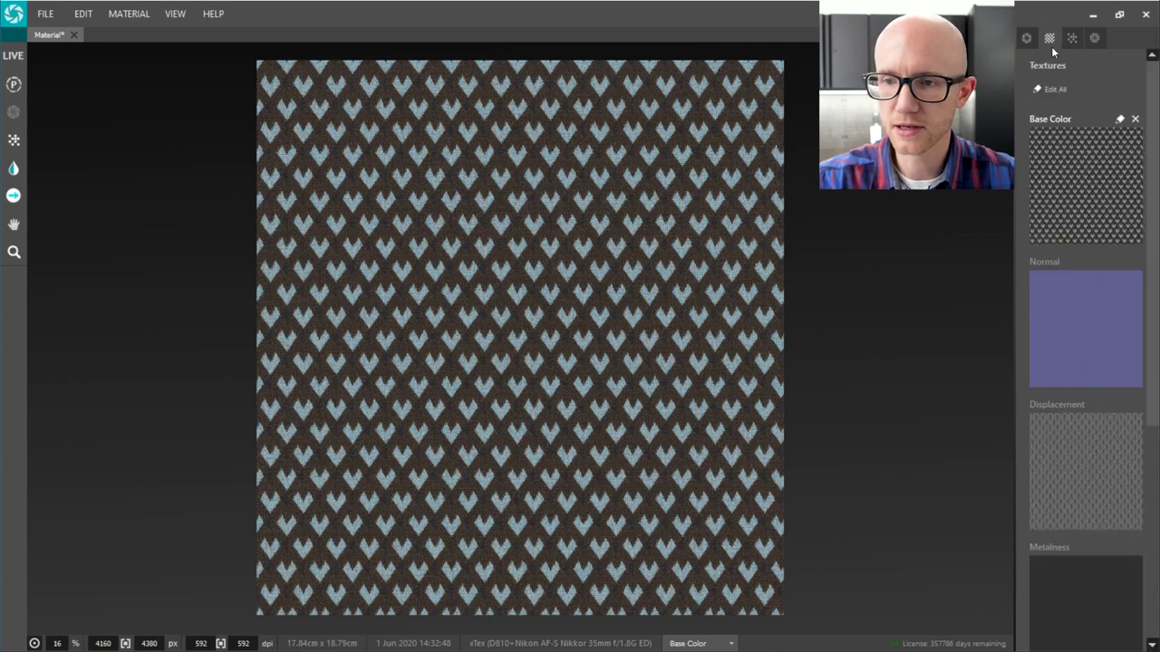
left_click(1089, 366)
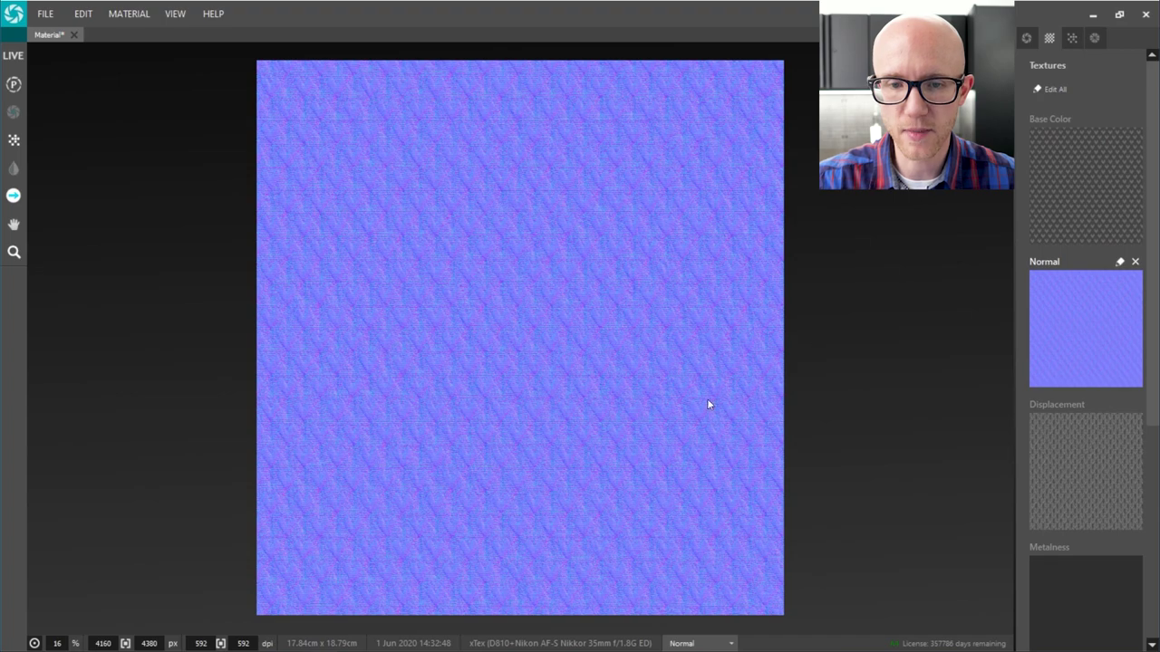
left_click(1079, 170)
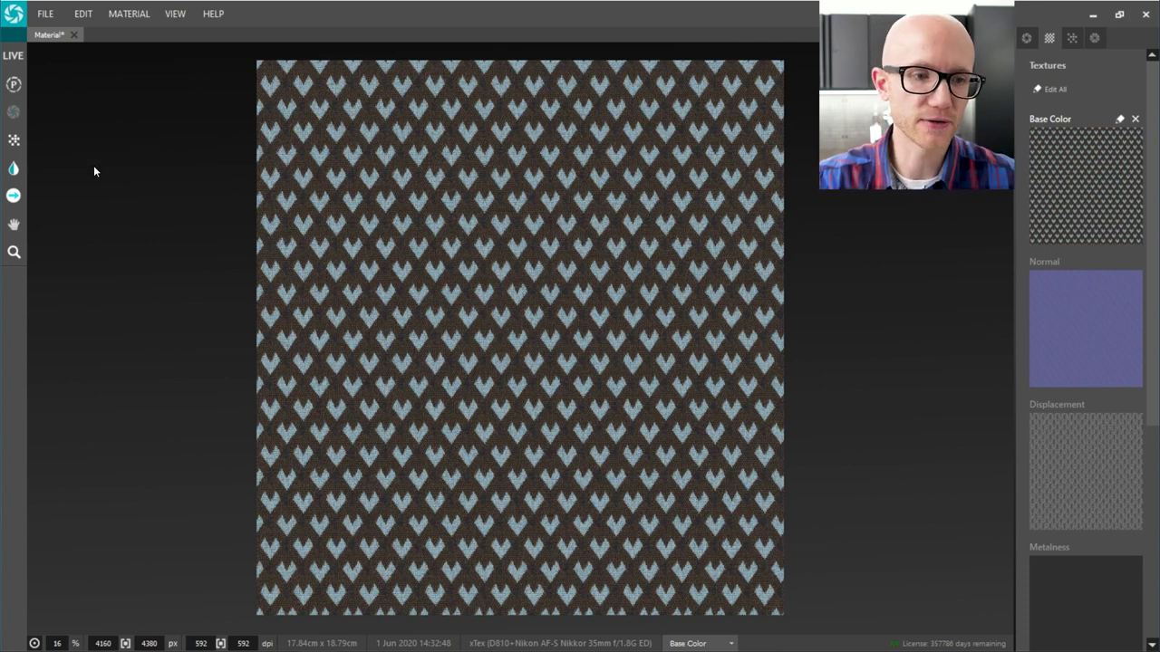
Reduce the base colour to a 3-colour palette at Blur 15 and pick the blue swatch for replacement
left_click(15, 168)
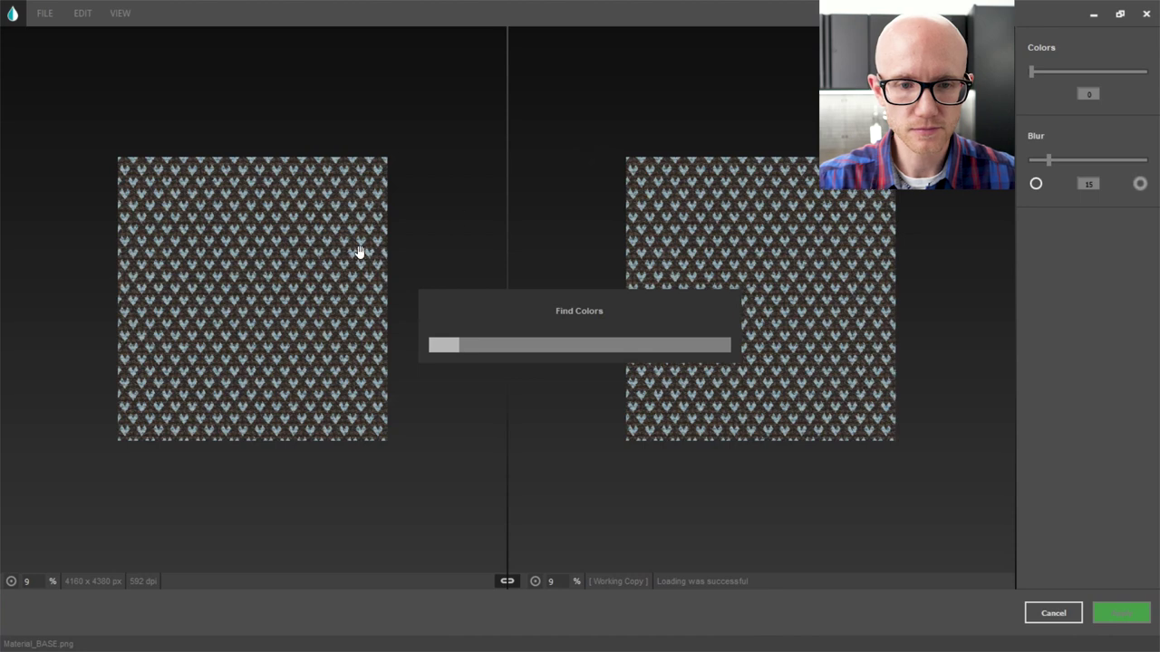
scroll(357, 251, "up", 2)
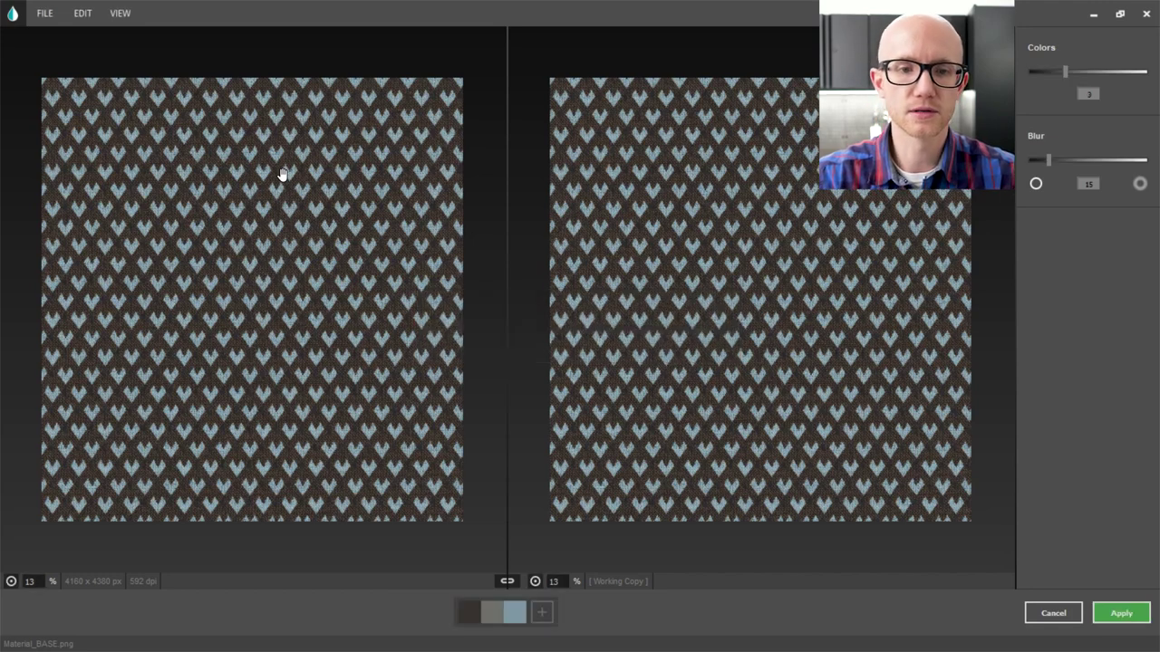
scroll(299, 186, "up", 3)
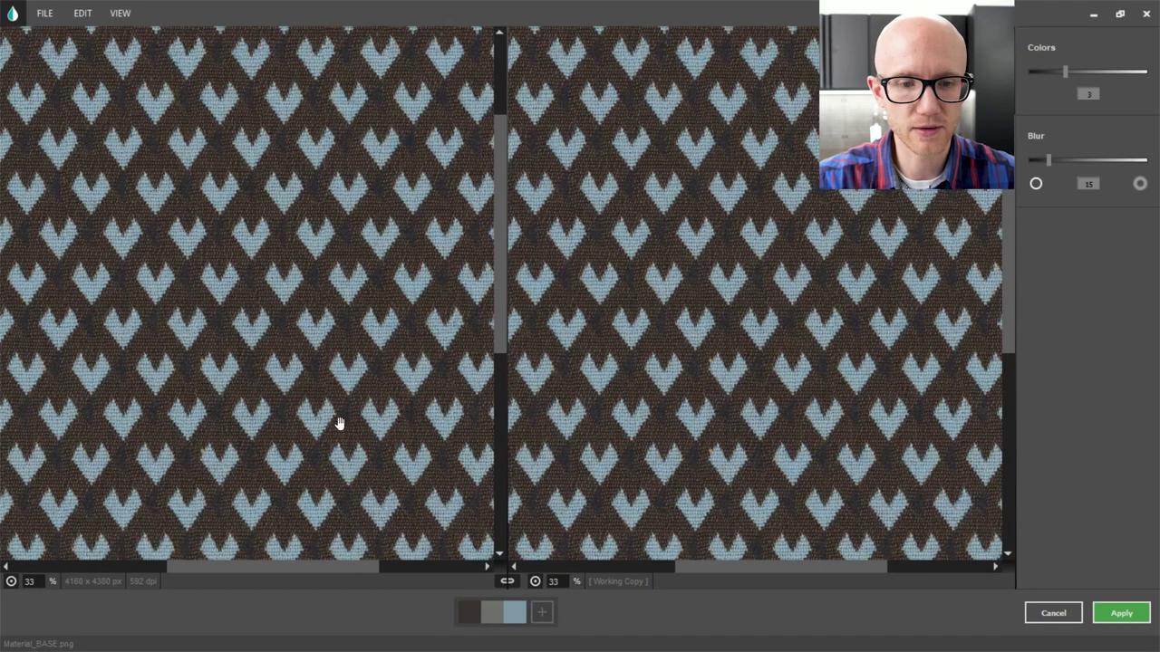
scroll(392, 287, "down", 2)
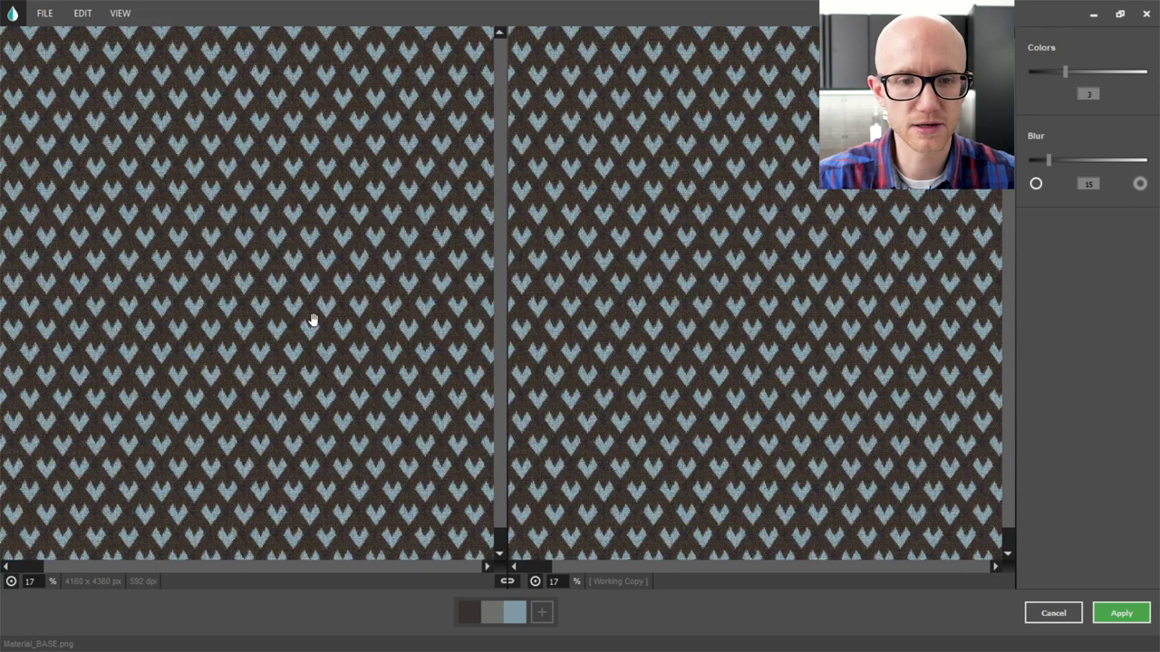
scroll(314, 299, "down", 1)
scroll(317, 259, "up", 1)
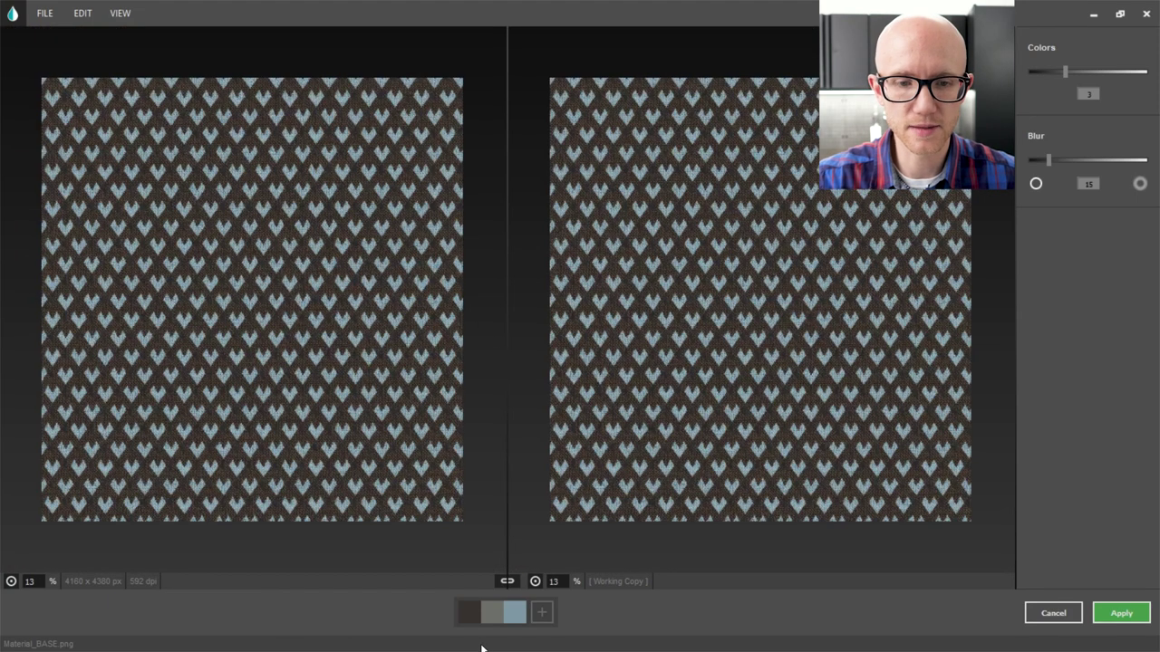
mouse_move(480, 624)
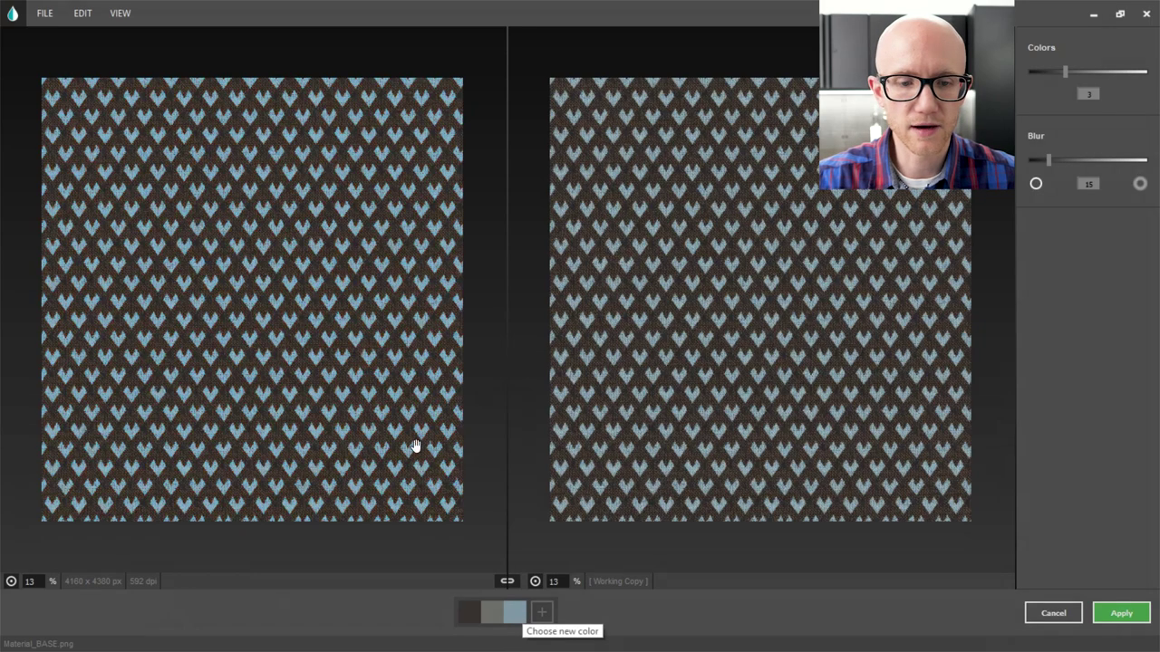
scroll(415, 446, "up", 2)
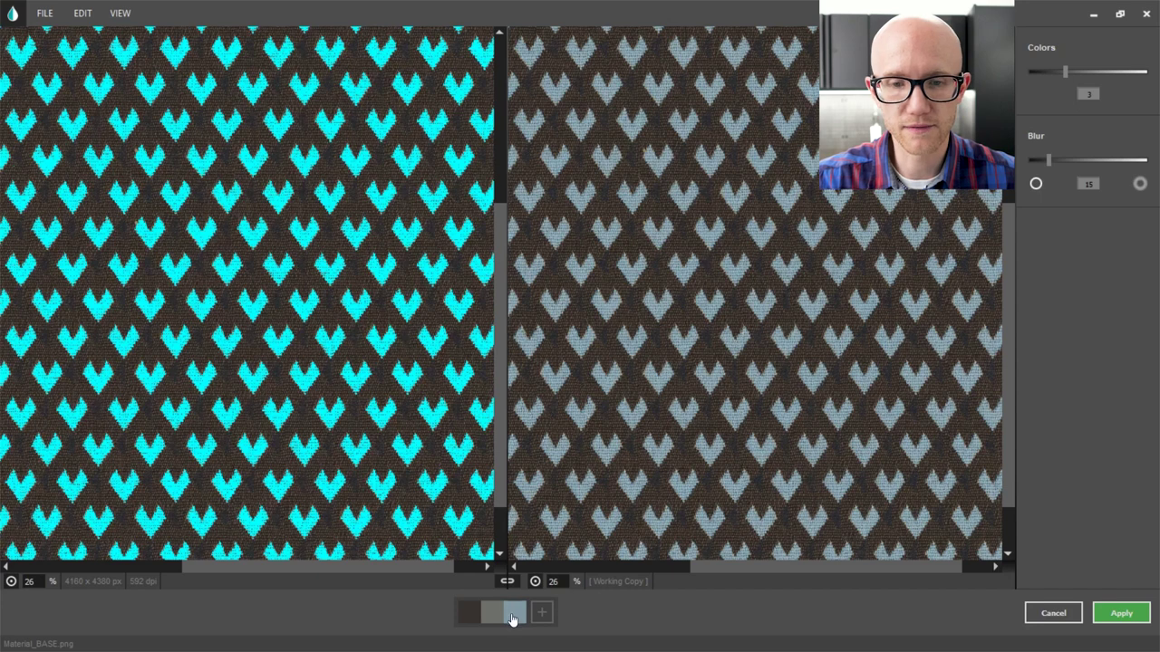
left_click(512, 616)
Change the heart colour to a brighter blue (H 196, S 188, B 177) and confirm
left_click_drag(588, 207, 585, 146)
left_click(480, 228)
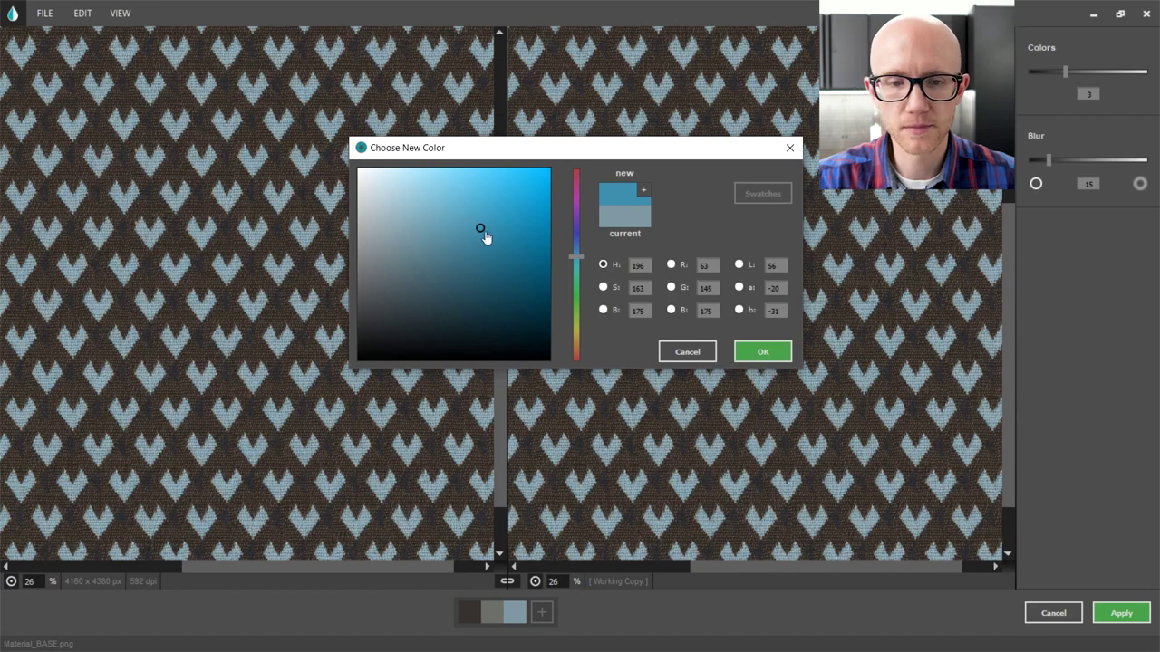
mouse_move(443, 412)
left_mouse_down()
mouse_move(632, 105)
mouse_move(499, 227)
left_mouse_up()
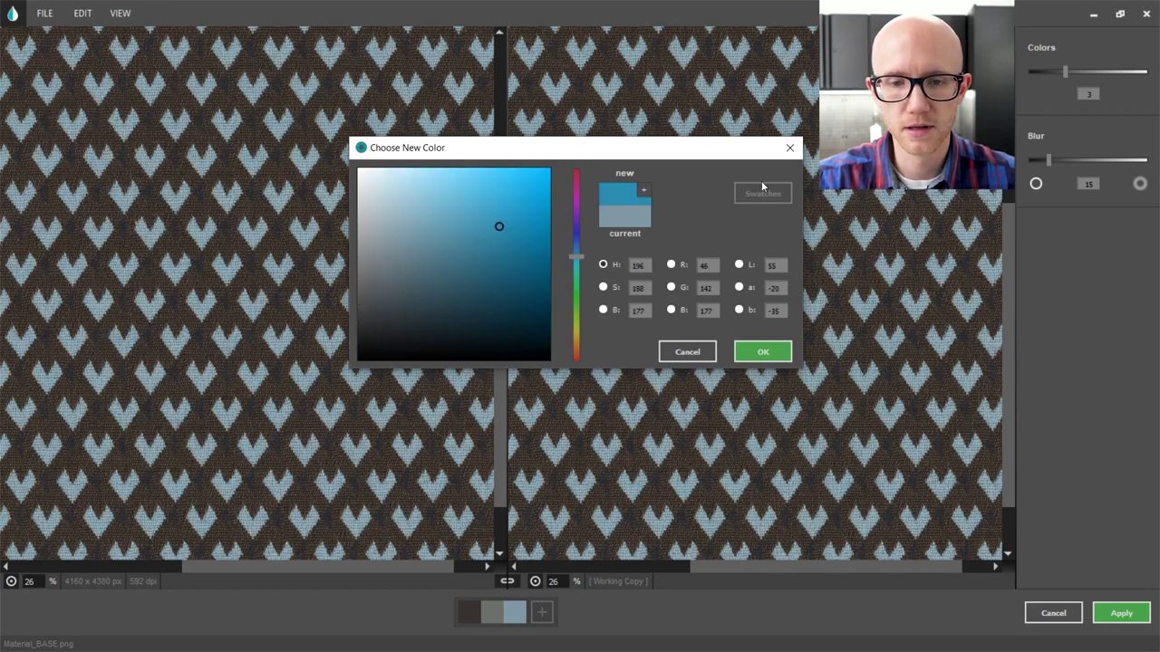
left_click(763, 352)
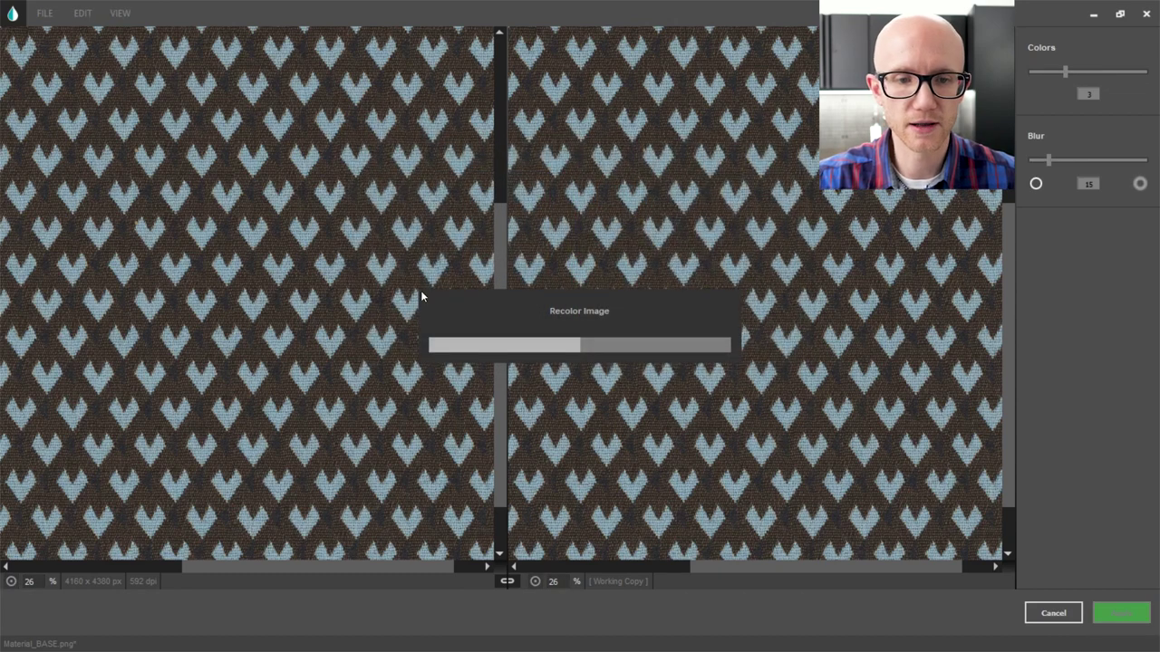
Zoom in and out on the previews to compare the recoloured hearts with the original
scroll(734, 256, "up", 5)
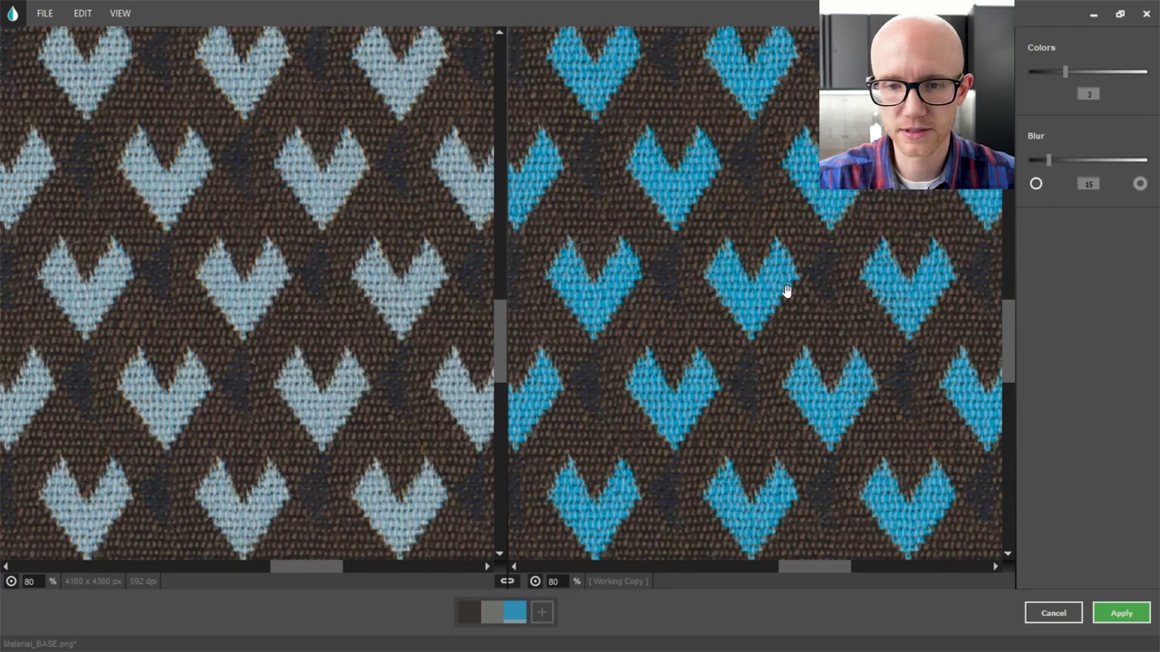
scroll(712, 299, "down", 3)
scroll(738, 313, "up", 1)
scroll(746, 306, "up", 2)
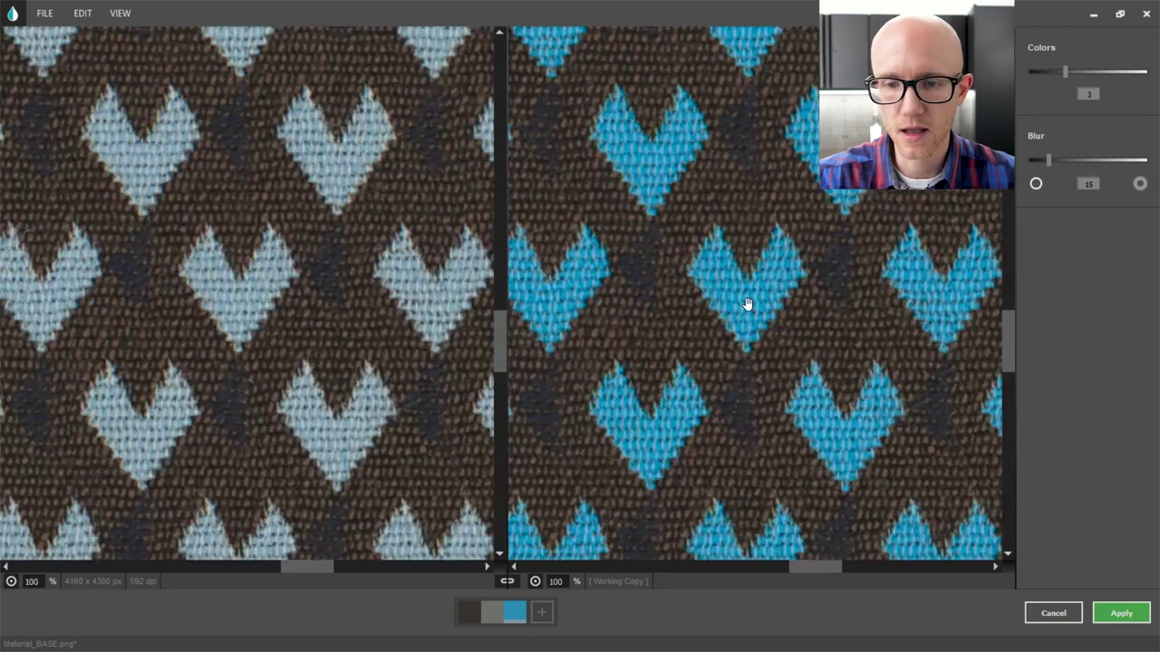
scroll(761, 310, "down", 1)
scroll(766, 308, "down", 1)
scroll(758, 305, "down", 1)
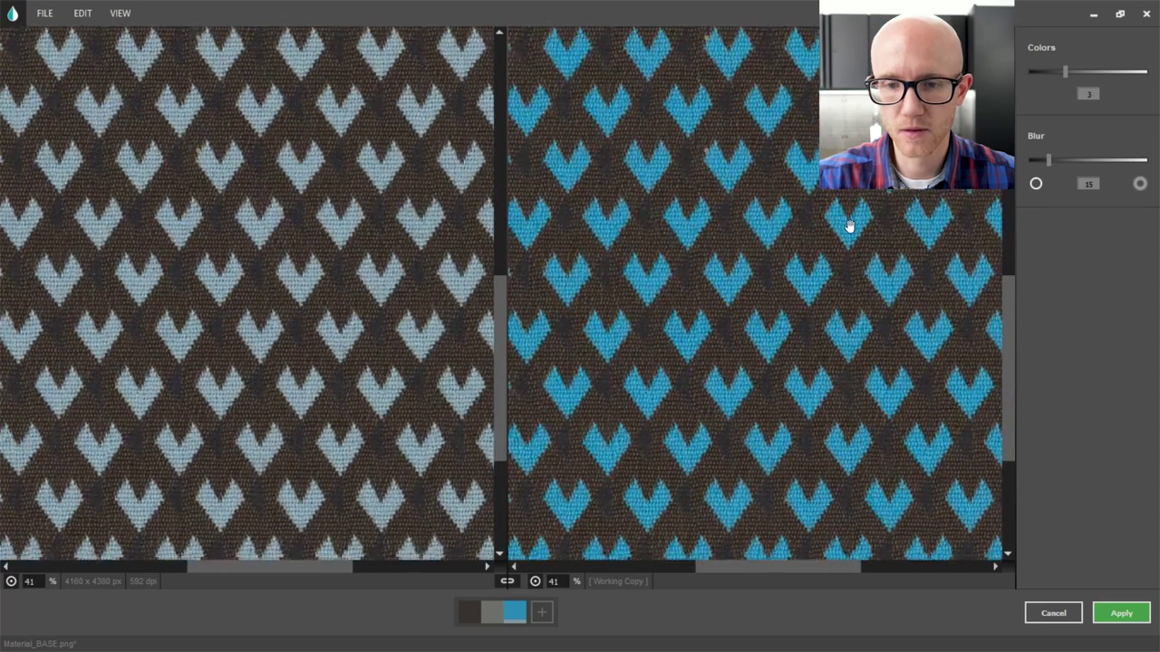
scroll(816, 232, "down", 1)
scroll(722, 229, "up", 5)
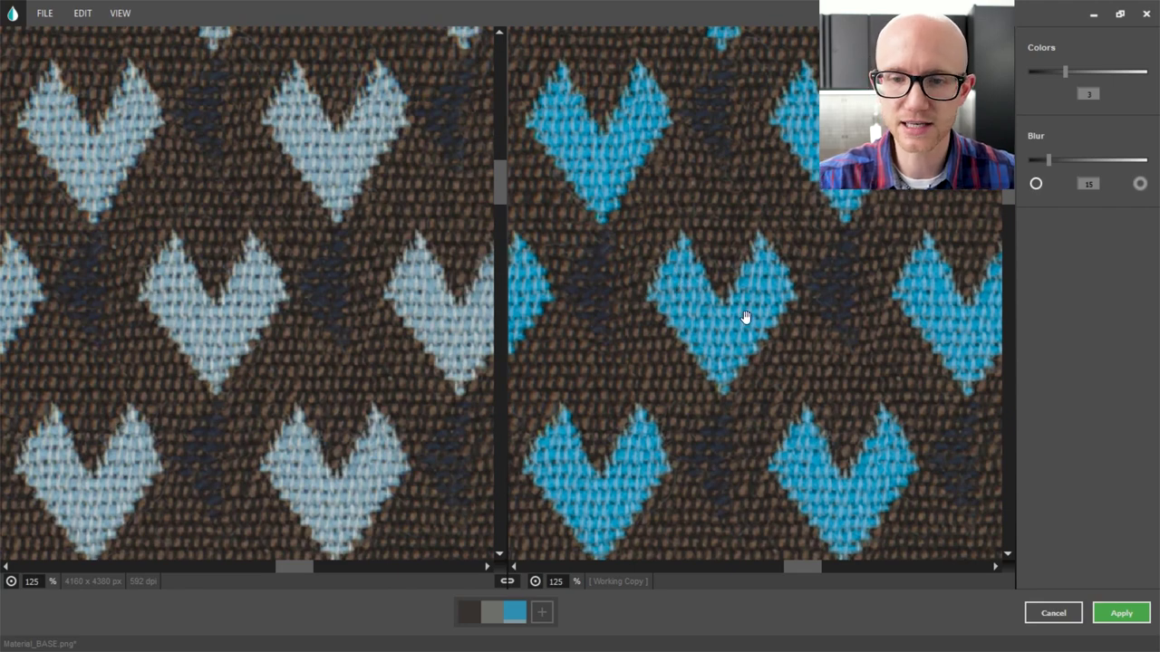
scroll(829, 263, "down", 5)
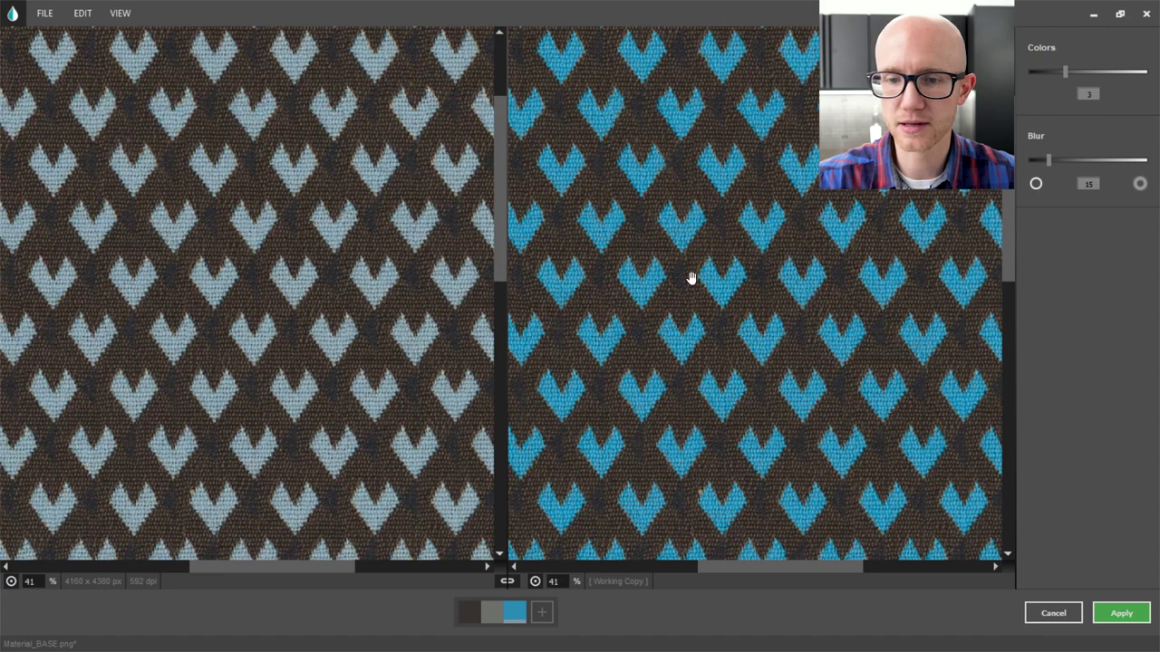
scroll(689, 278, "down", 1)
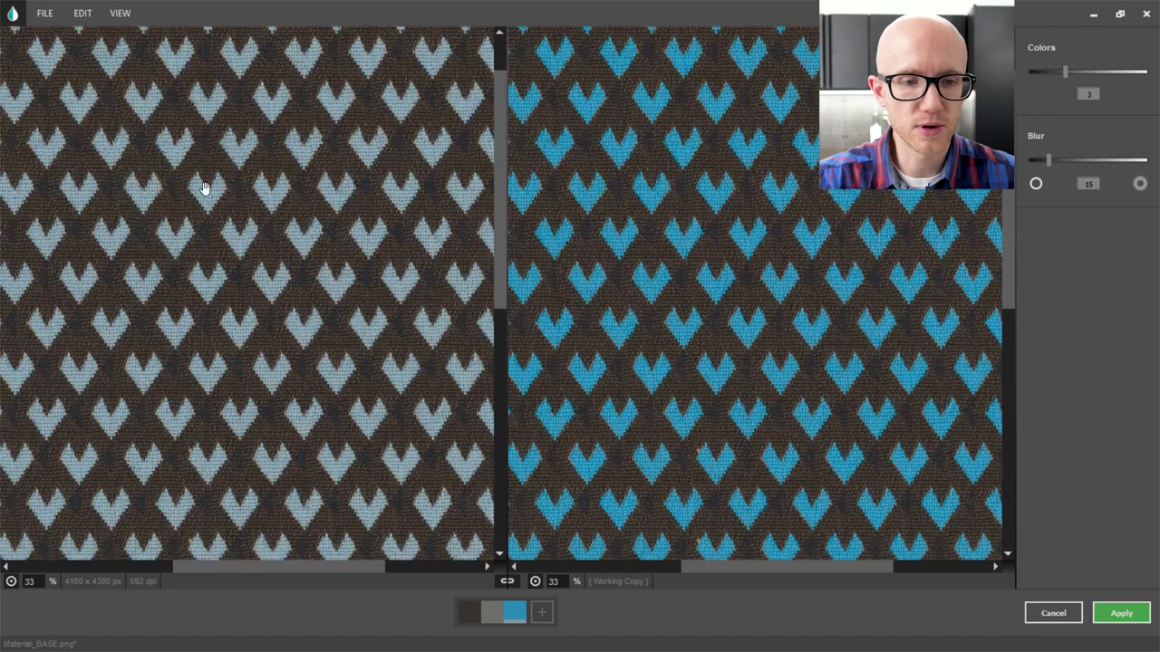
Check which areas use the new blue and pan across the recoloured fabric
left_click(513, 616)
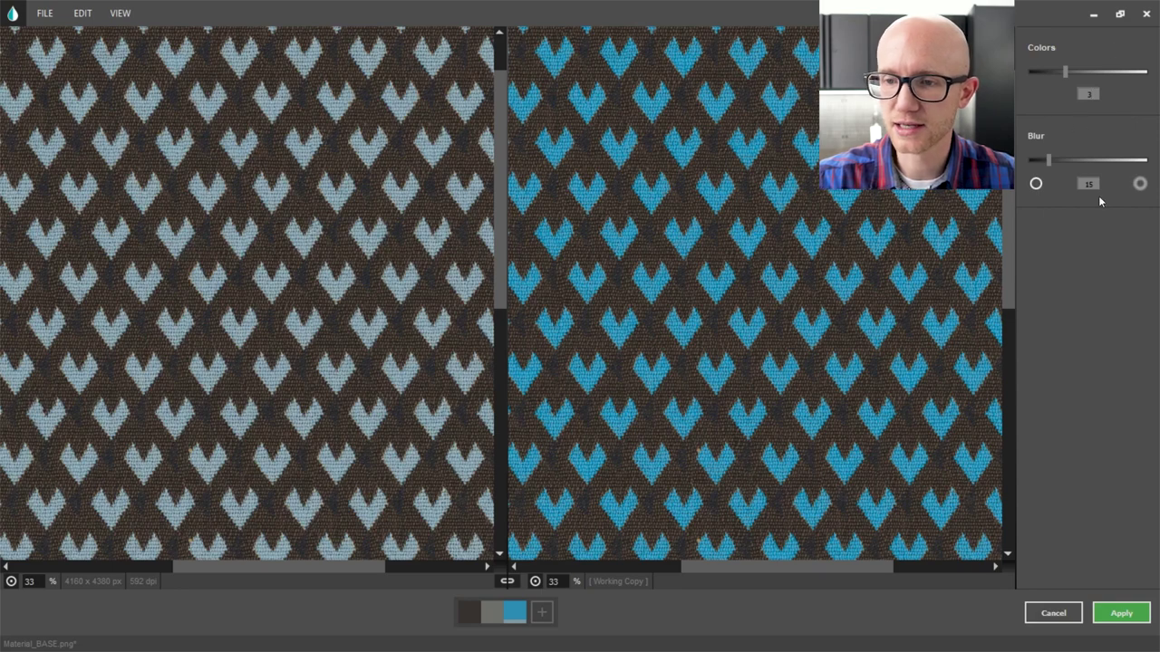
mouse_move(749, 246)
left_mouse_down()
mouse_move(751, 233)
mouse_move(737, 261)
left_mouse_up()
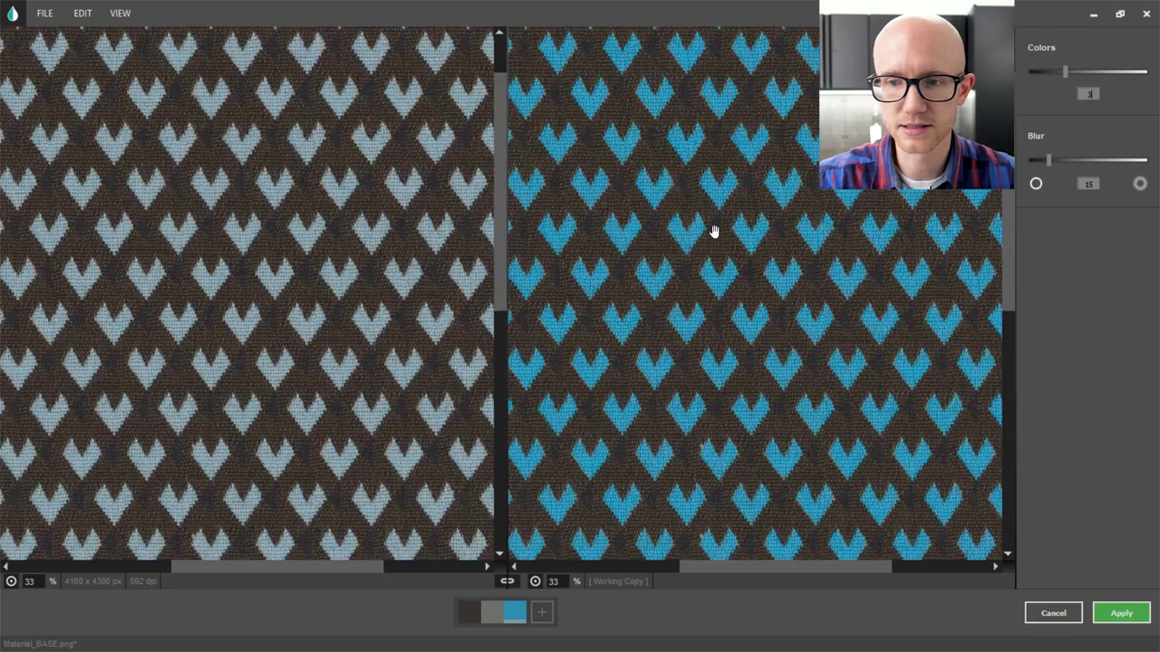
scroll(828, 238, "down", 2)
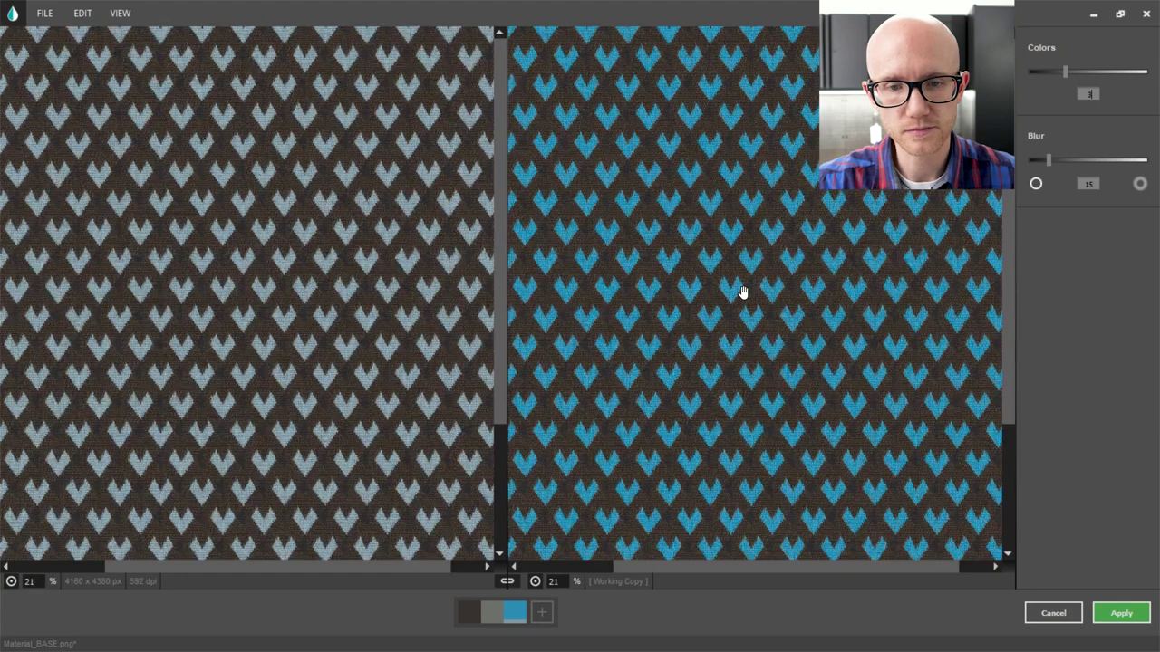
left_click(44, 14)
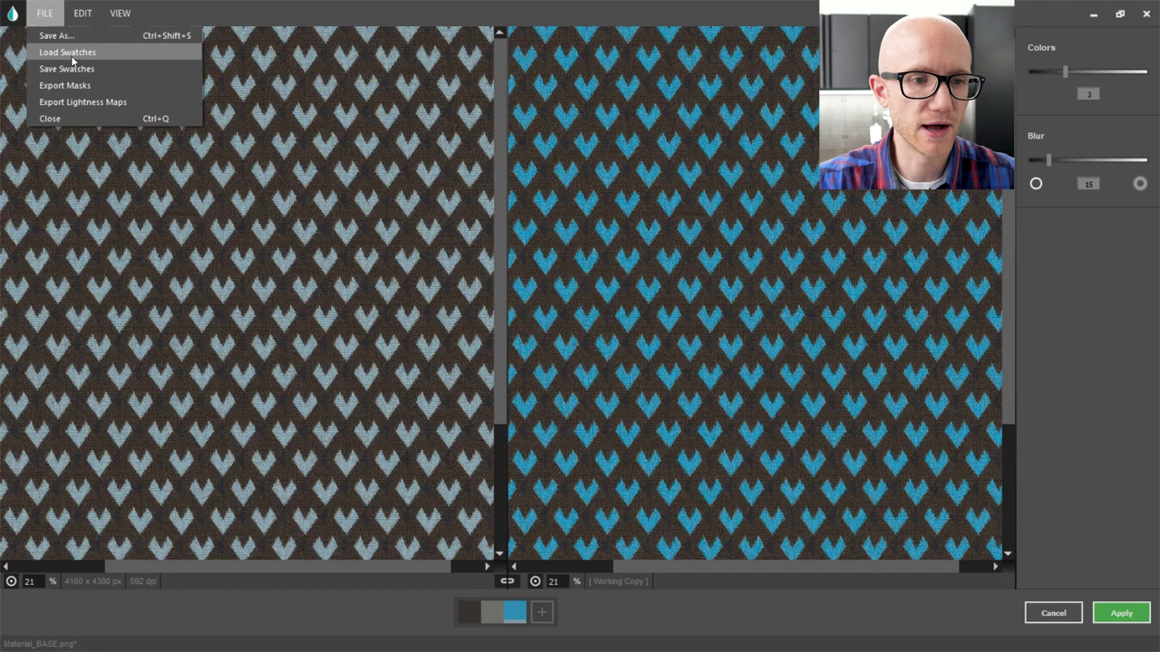
left_click(70, 52)
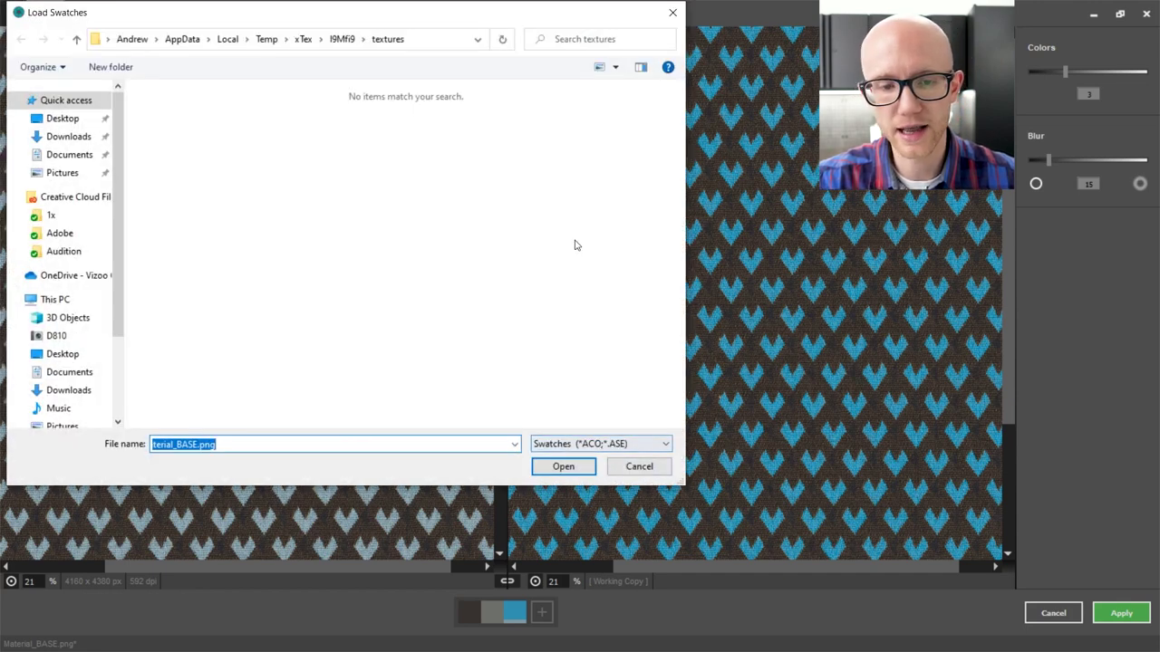
left_click(639, 469)
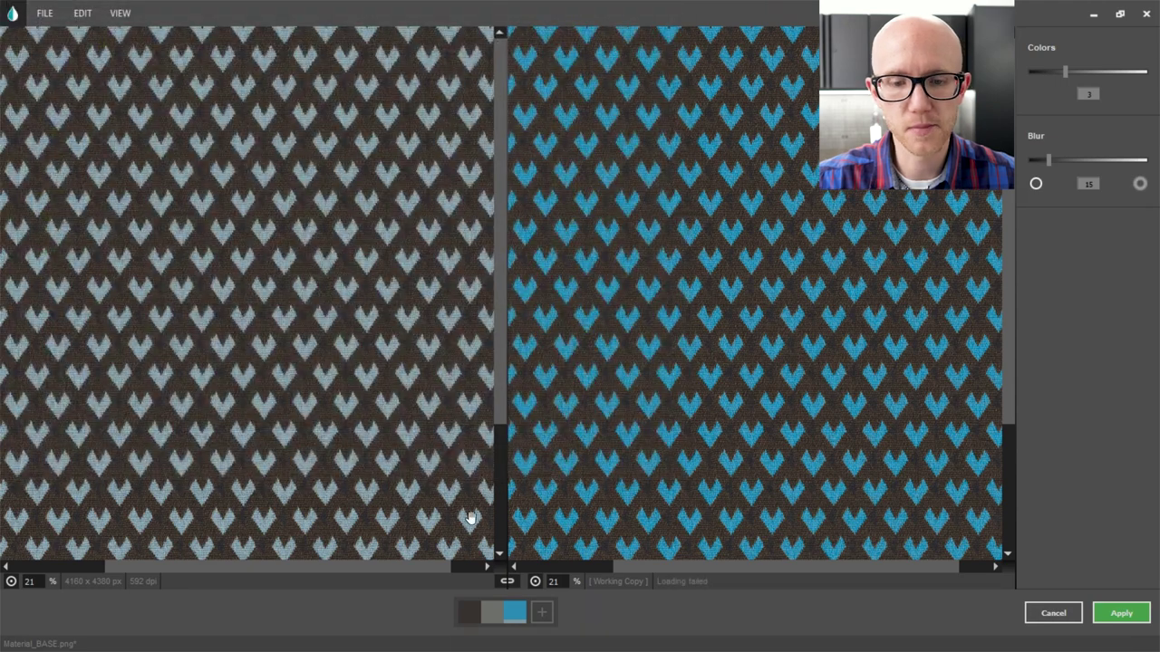
left_click(520, 618)
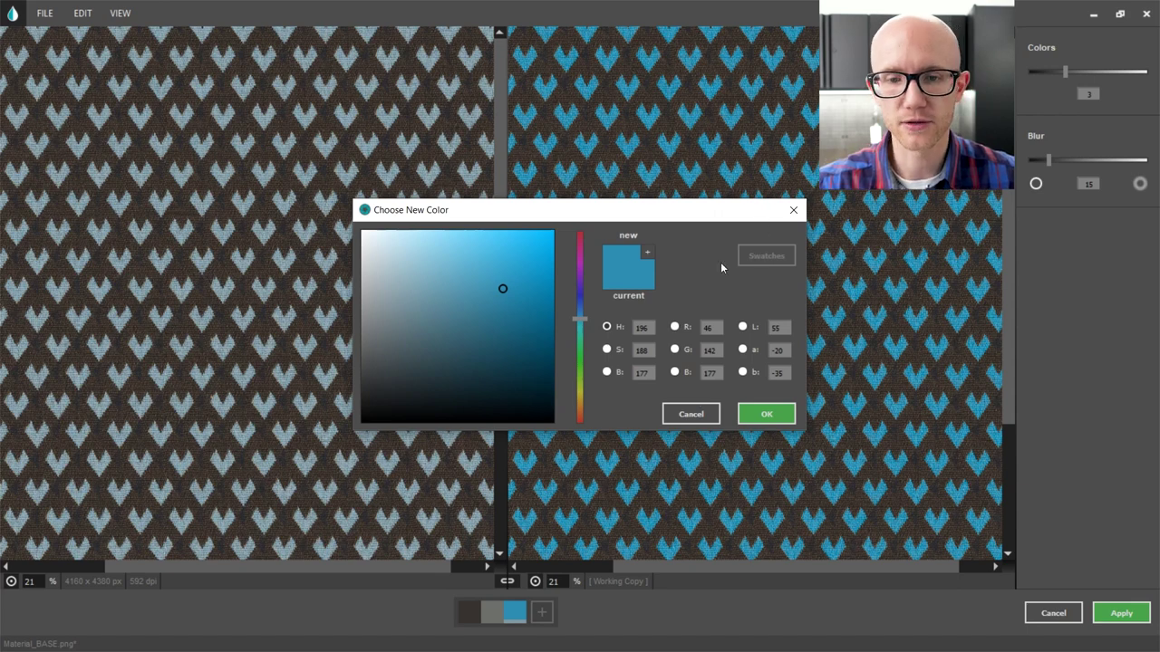
left_click(706, 418)
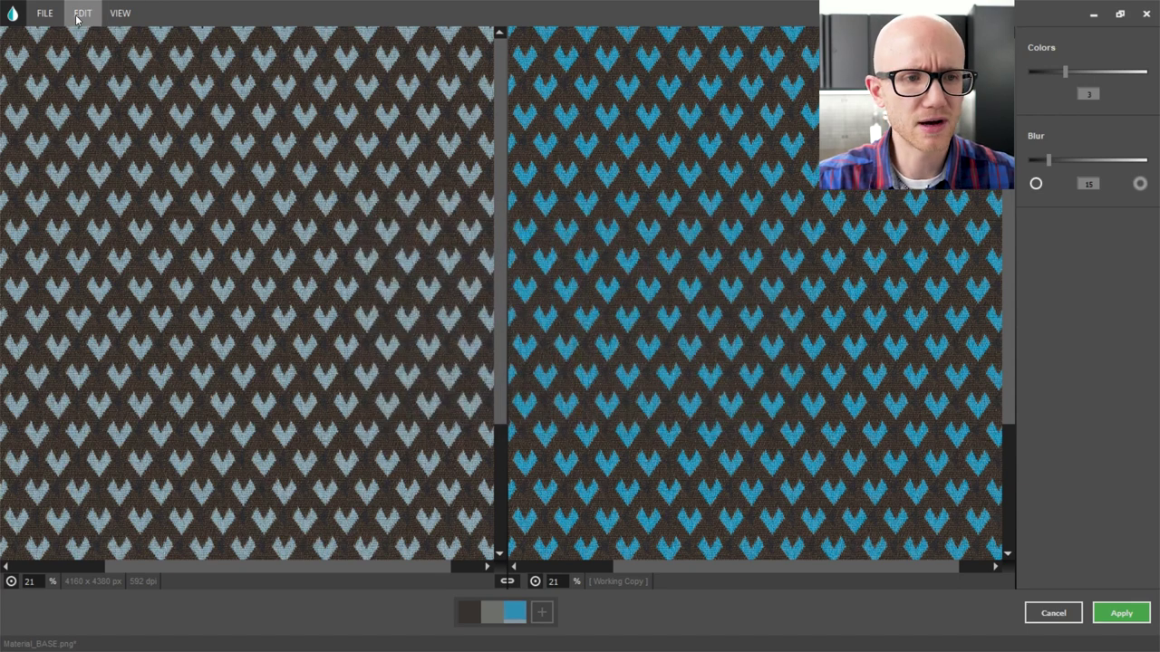
left_click(44, 12)
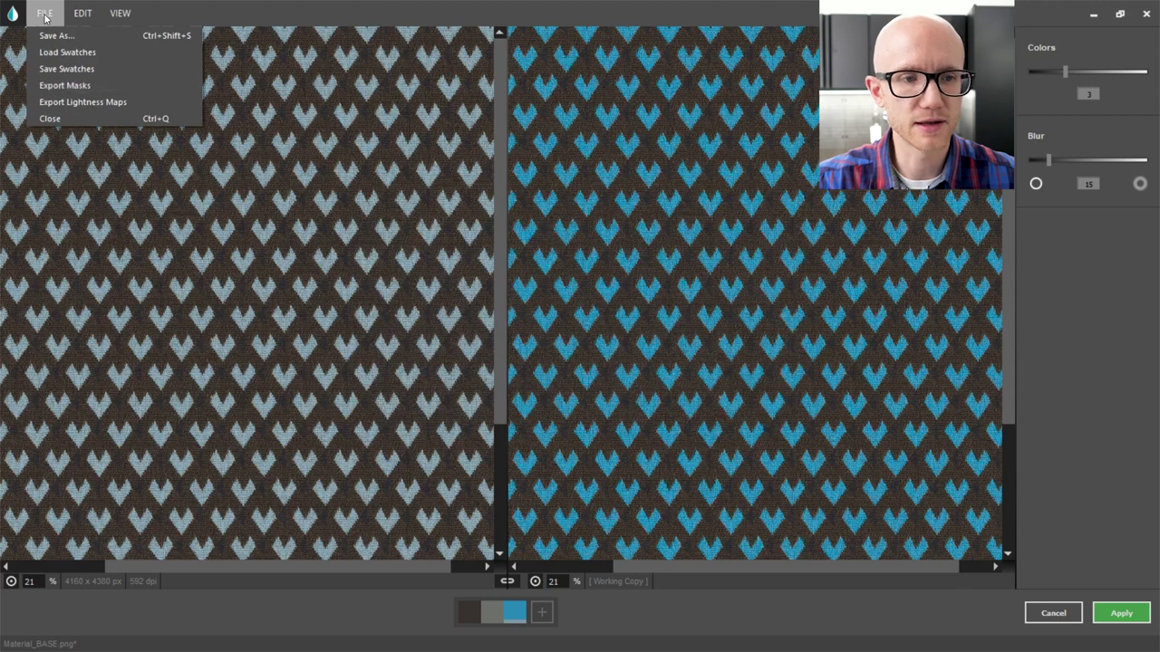
left_click(45, 14)
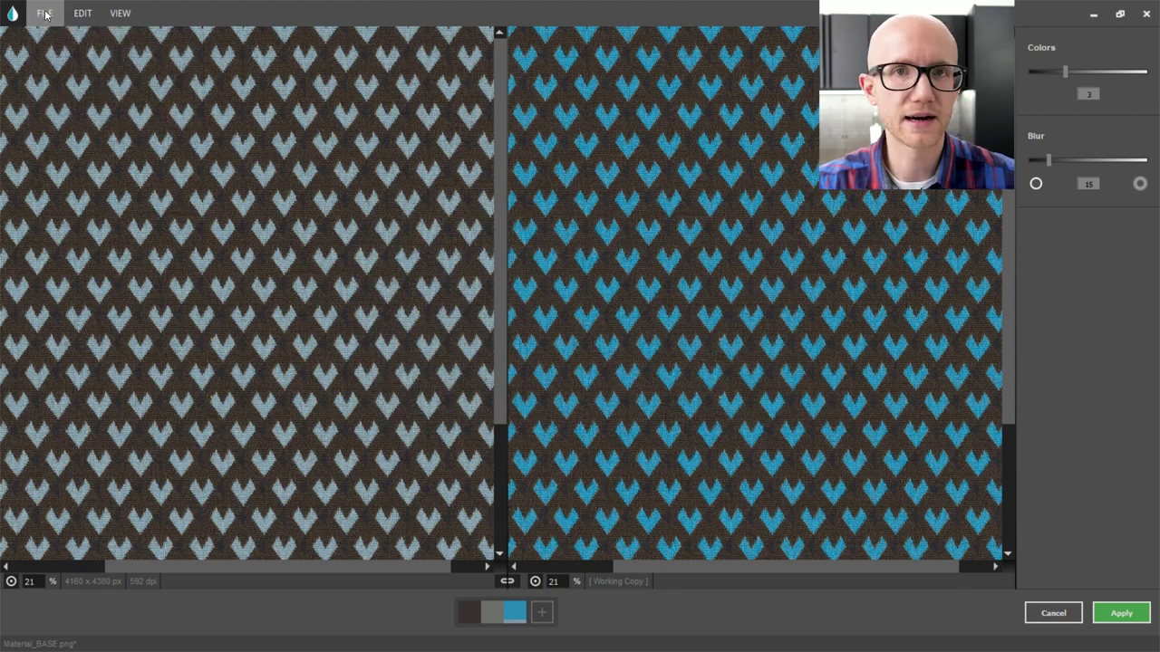
left_click(45, 14)
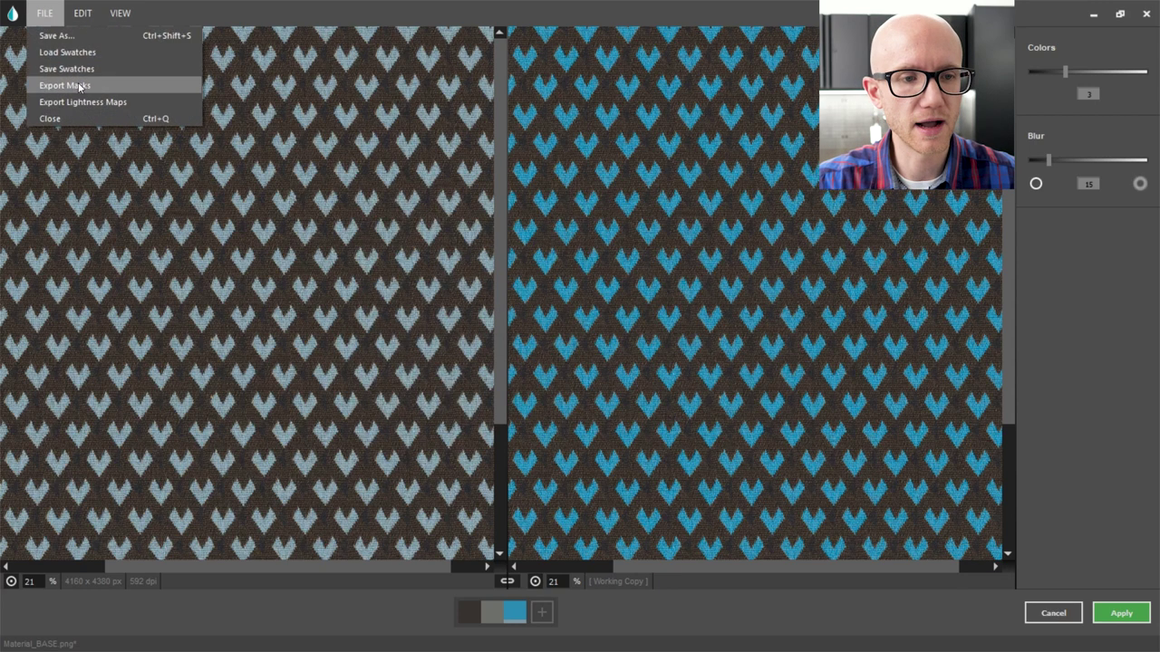
left_click(44, 13)
scroll(848, 277, "up", 5)
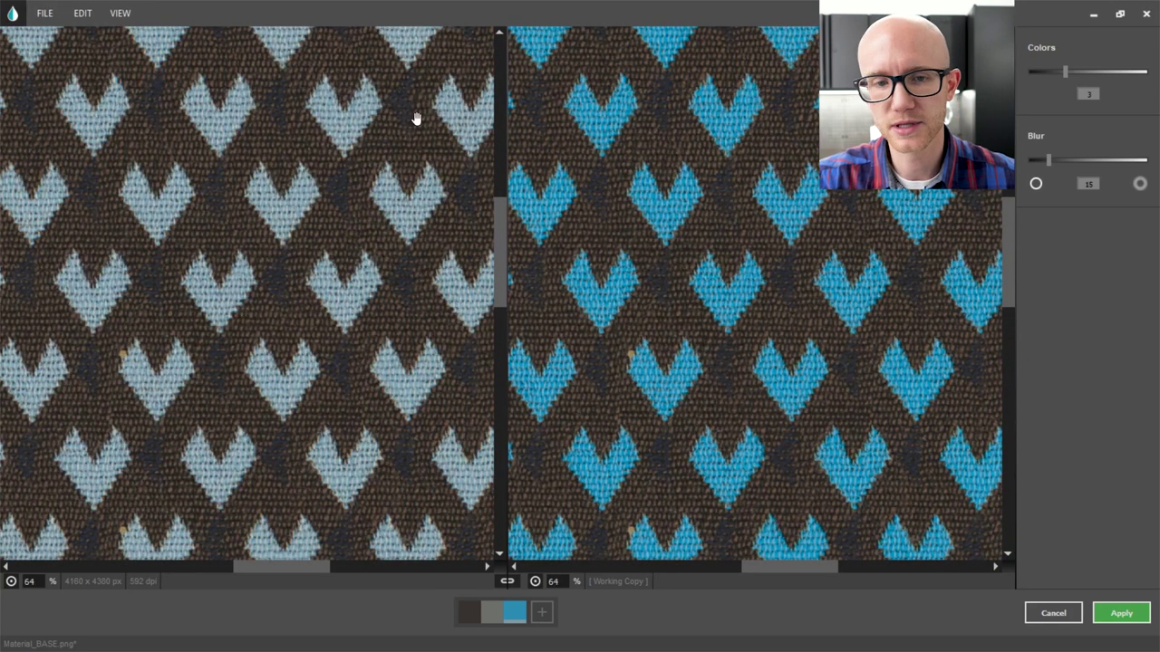
left_click(44, 15)
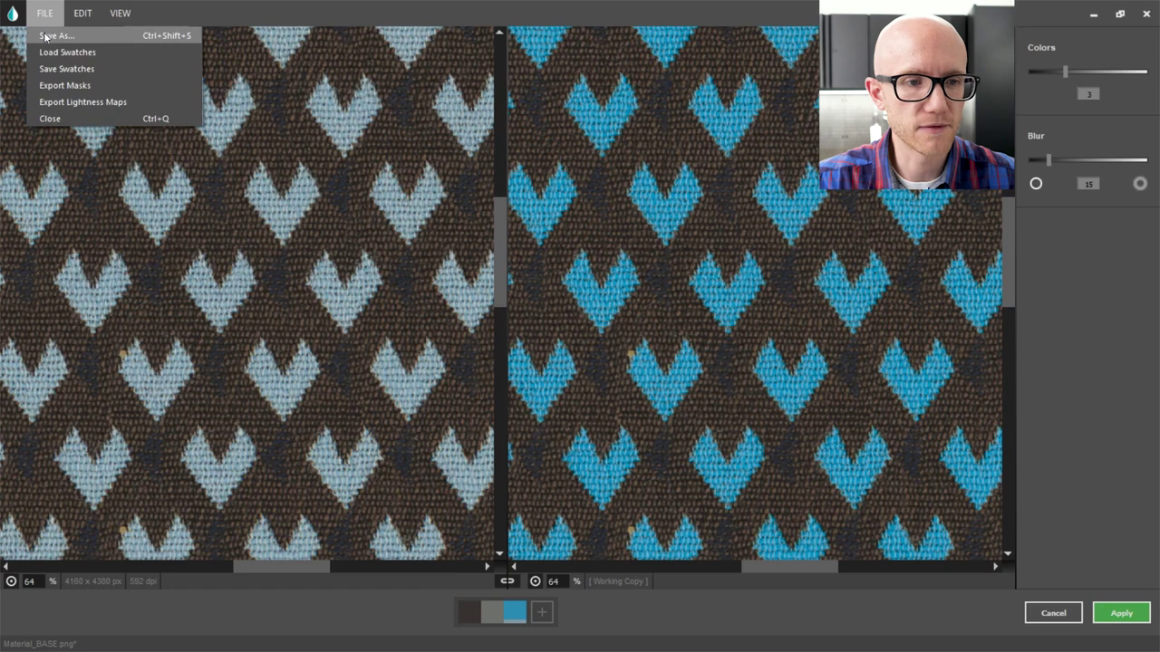
left_click(52, 36)
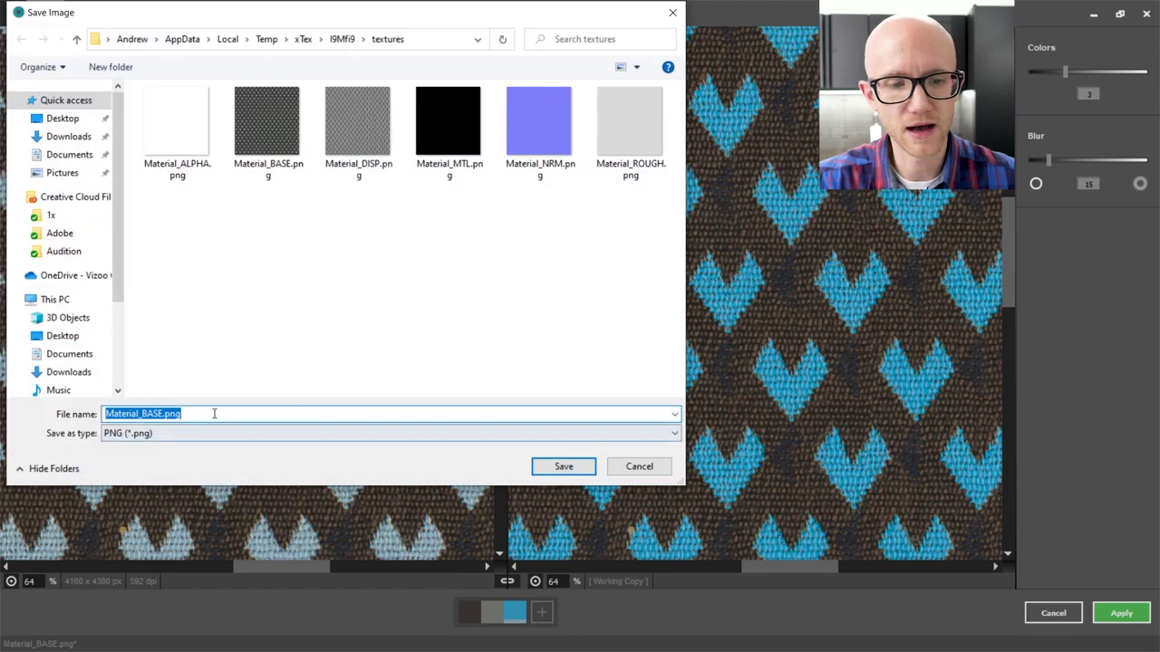
left_click(163, 414)
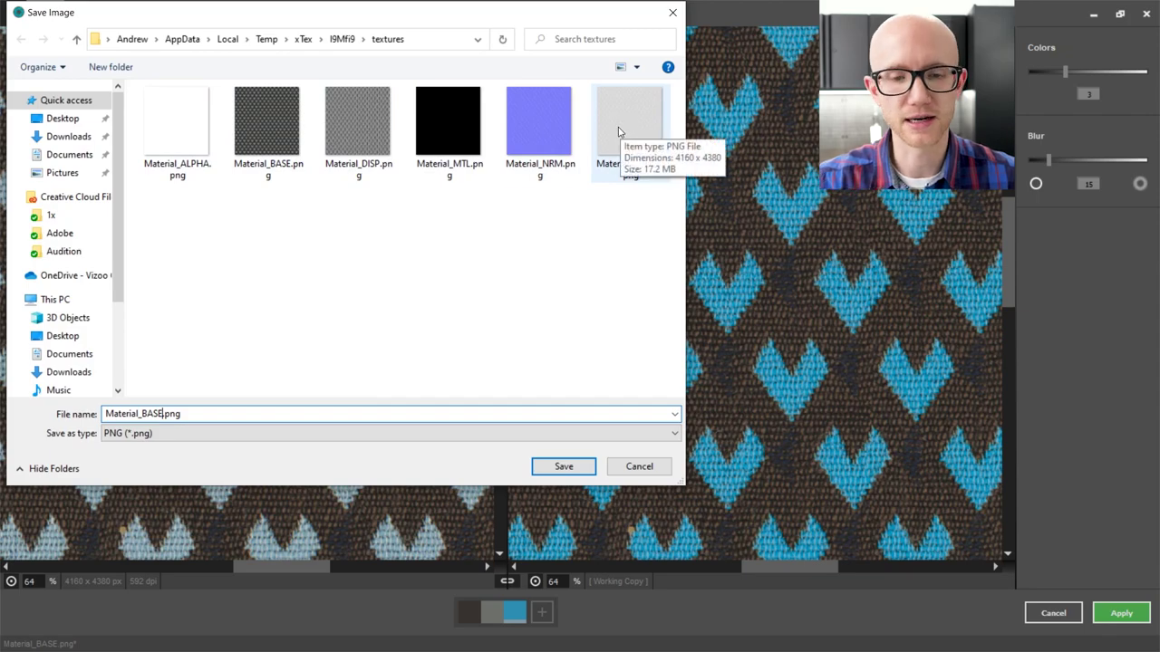
left_click(639, 467)
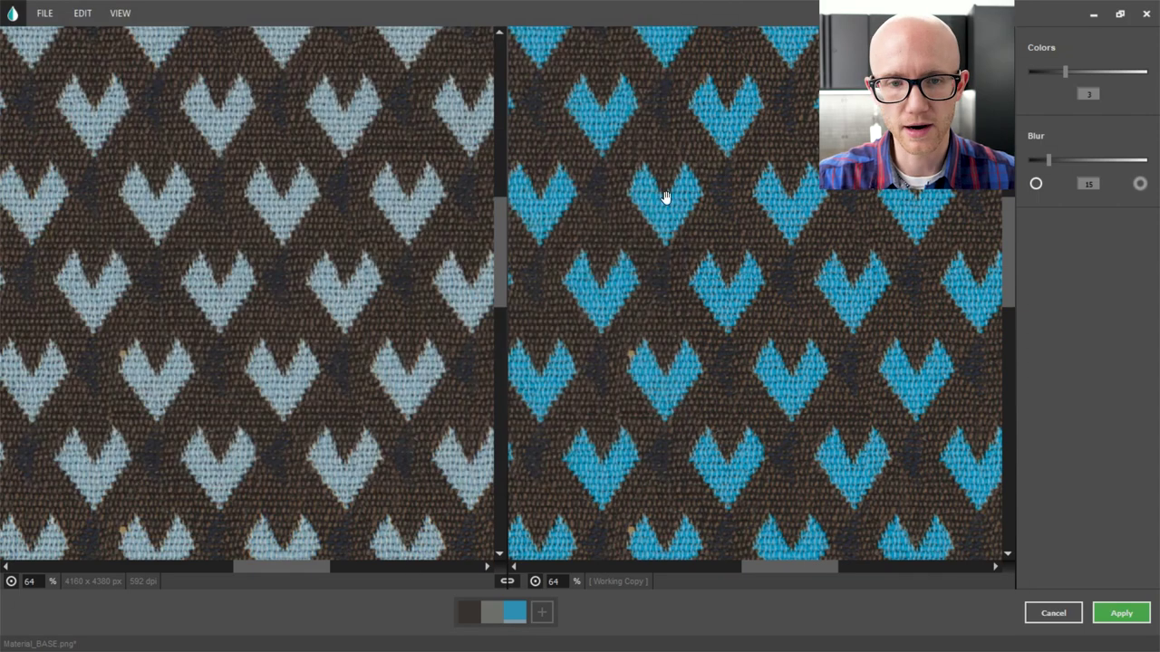
scroll(728, 275, "down", 3)
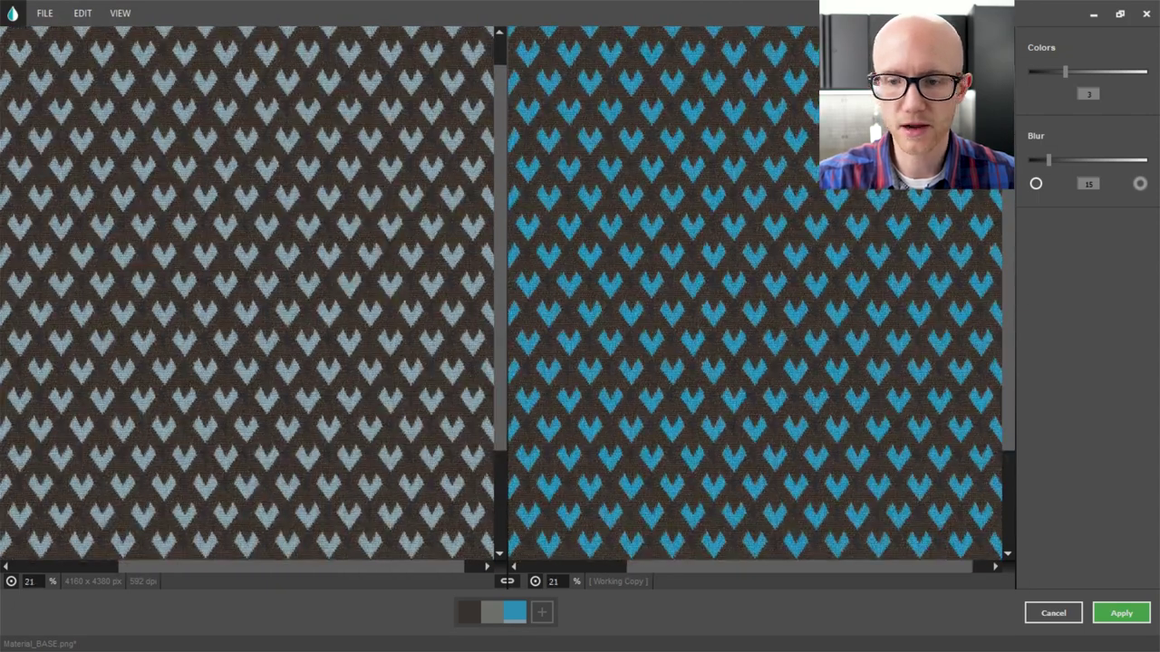
left_click(1056, 613)
Close the recolour editor while keeping the material, and choose Desktop > Demo as the save location
left_click(622, 355)
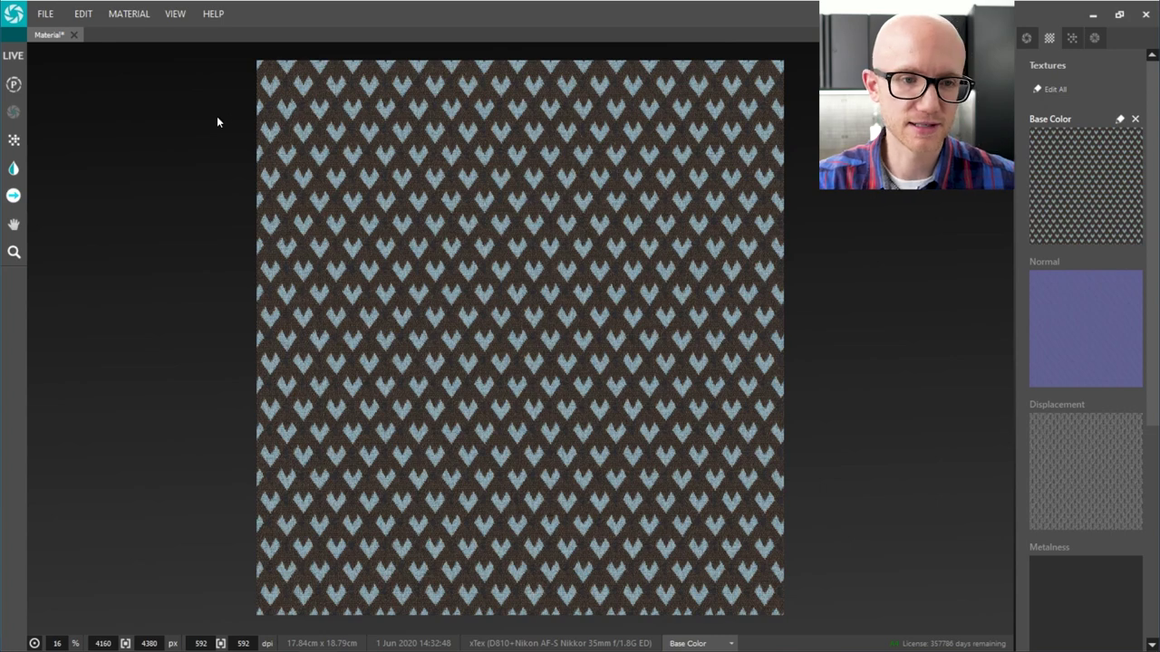
left_click(48, 17)
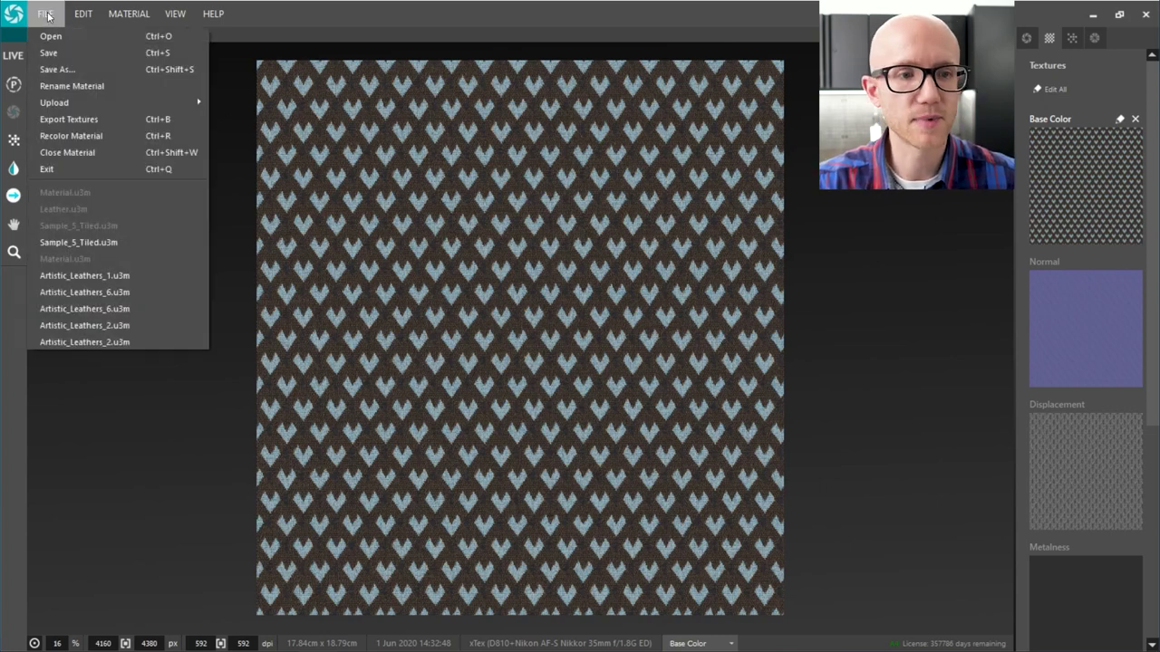
left_click(54, 53)
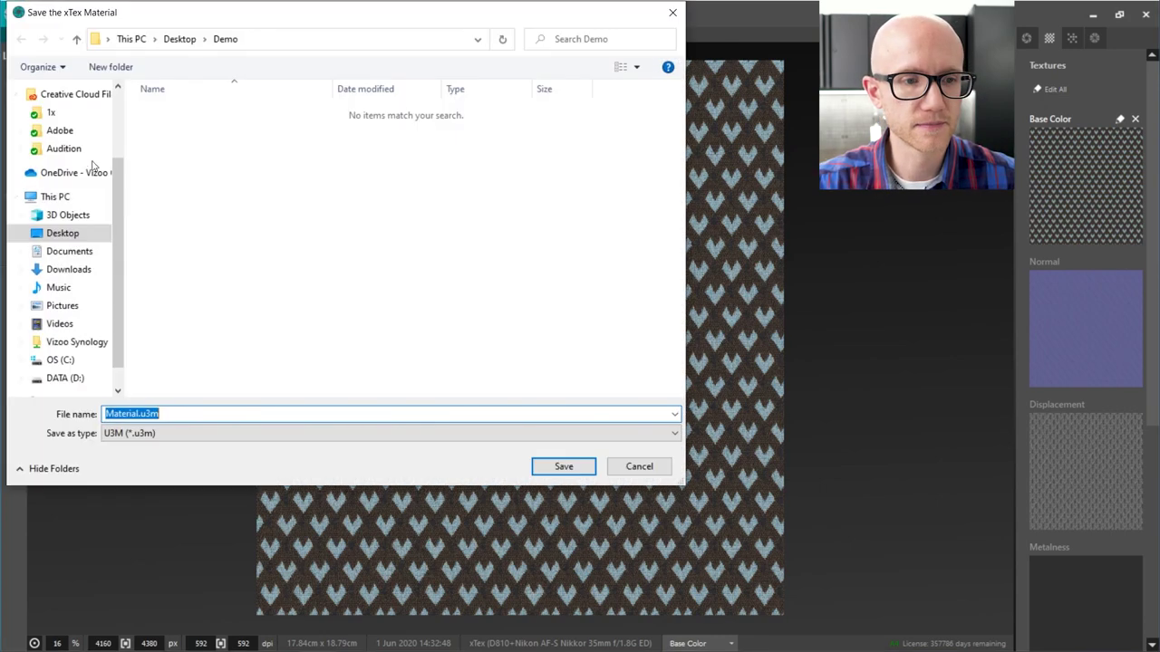
left_click(59, 234)
double_click(183, 111)
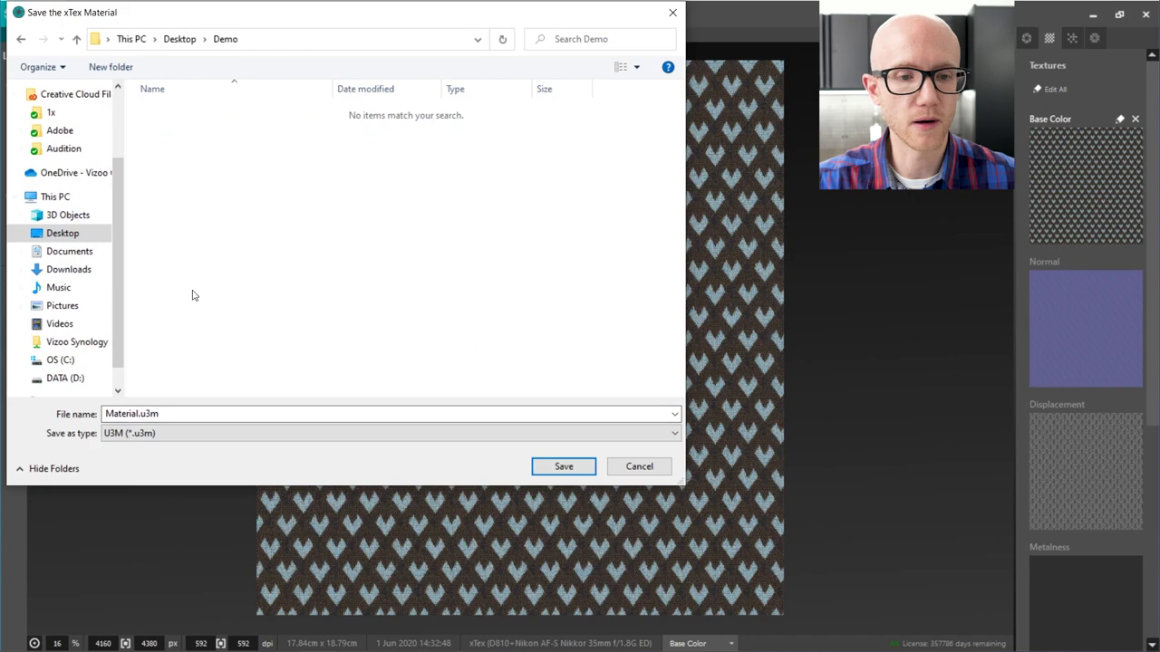
Save the heart material as Material.u3m in the Demo folder
double_click(172, 414)
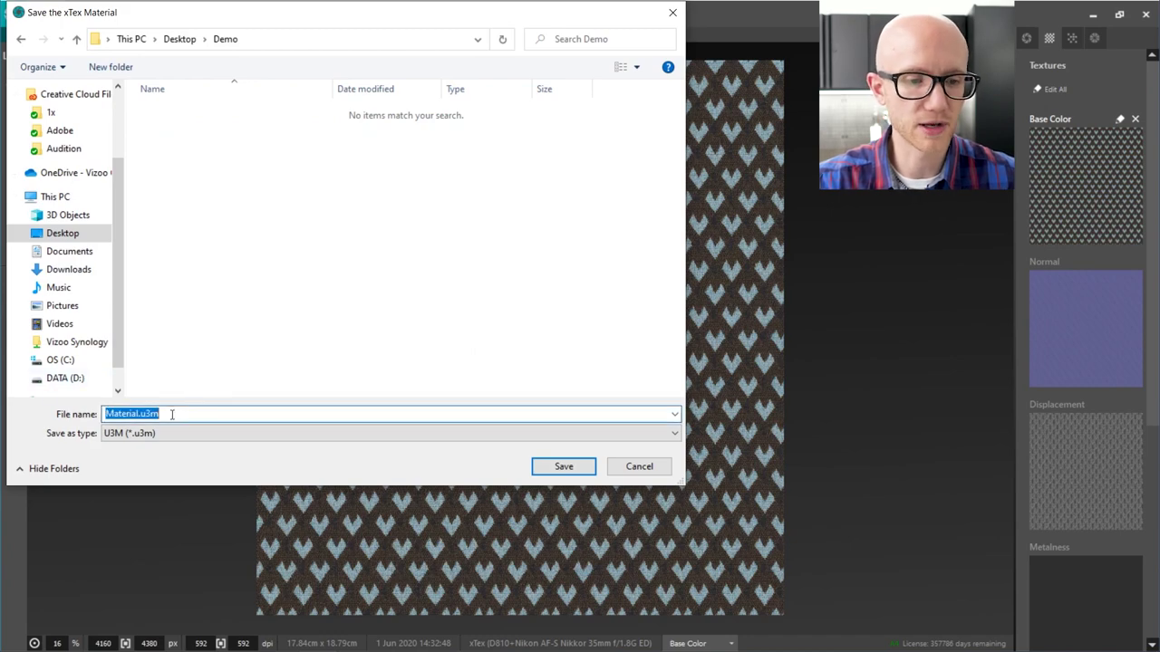
left_click(568, 472)
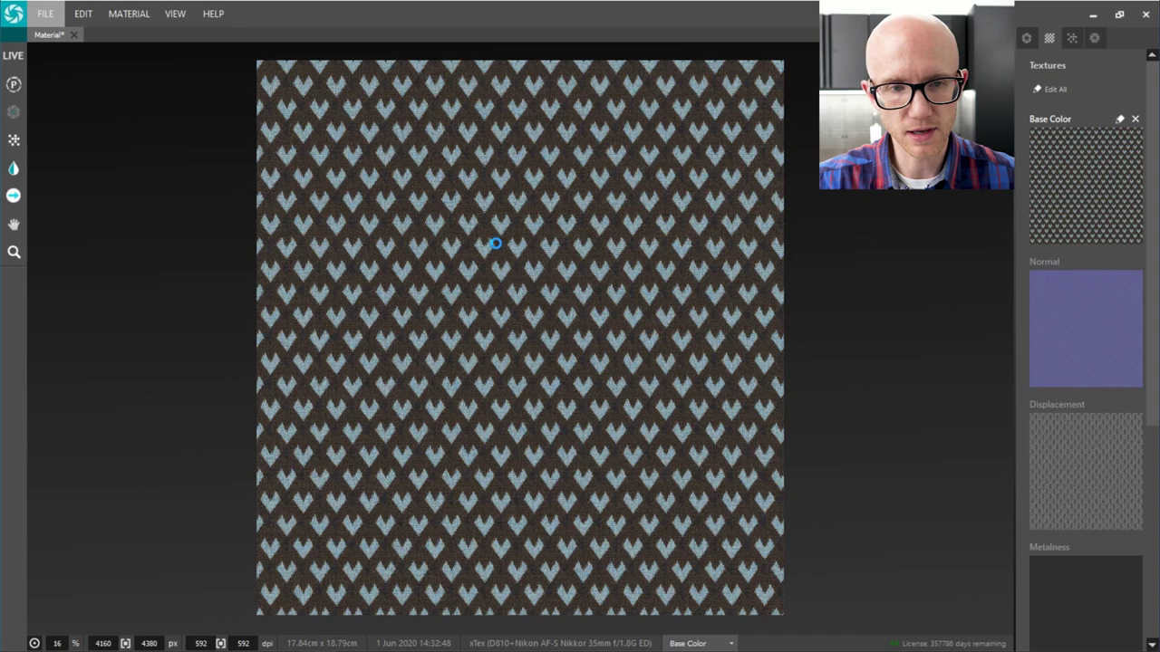
scroll(500, 220, "up", 5)
scroll(622, 273, "down", 4)
scroll(581, 270, "down", 1)
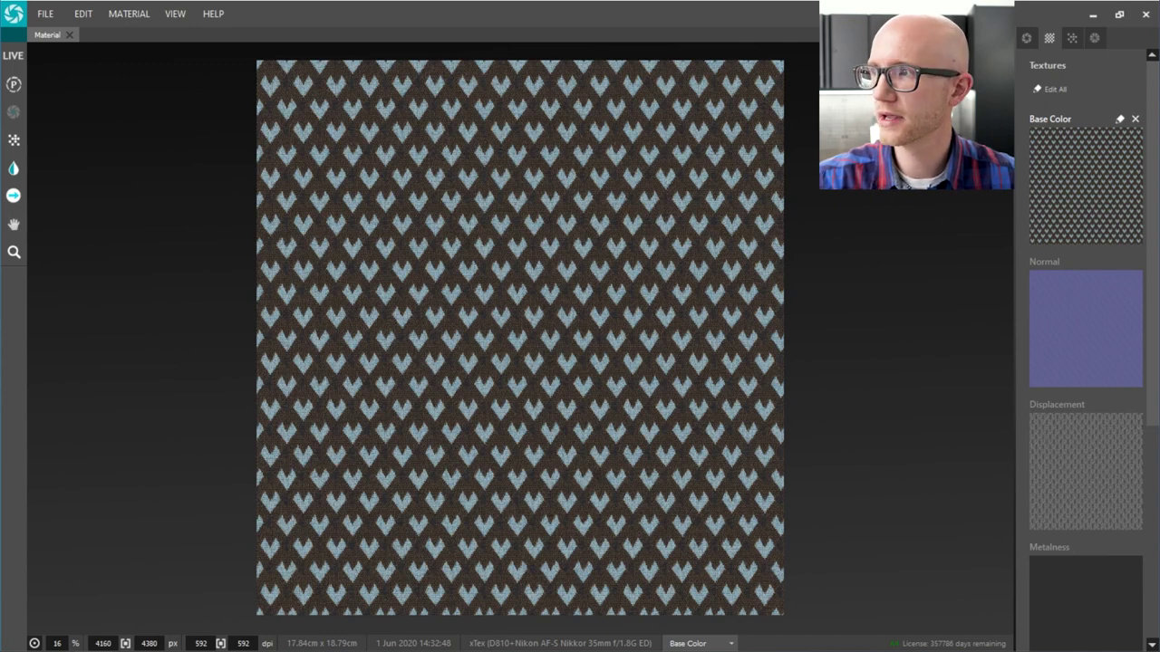
left_click_drag(1159, 53, 516, 54)
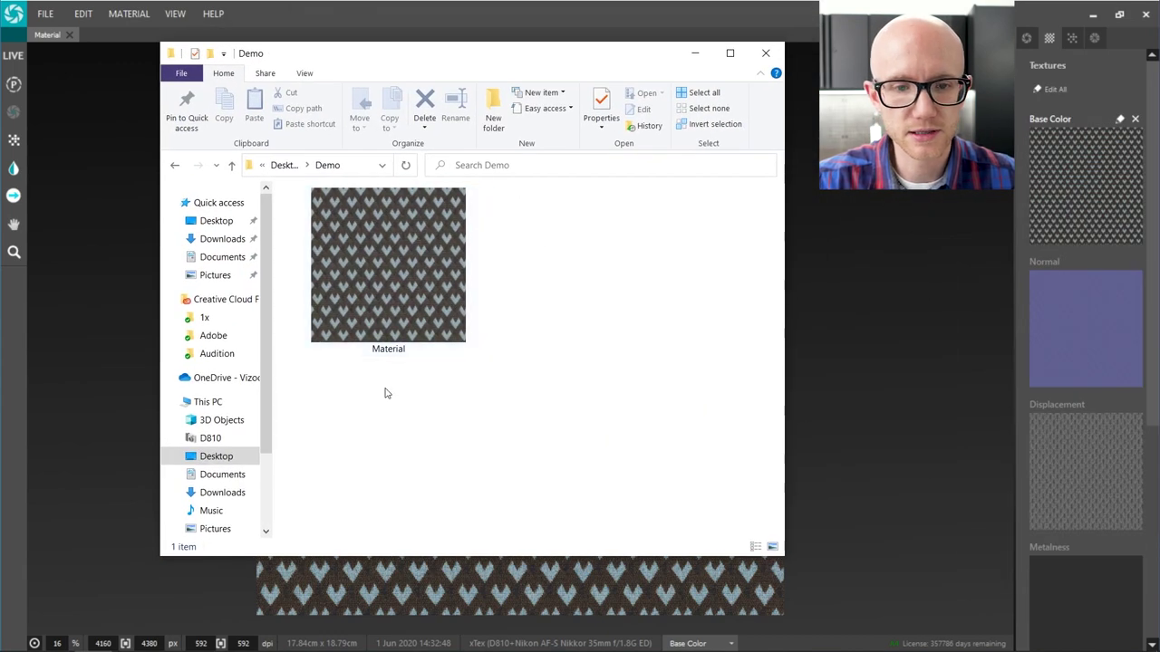
left_click(476, 304)
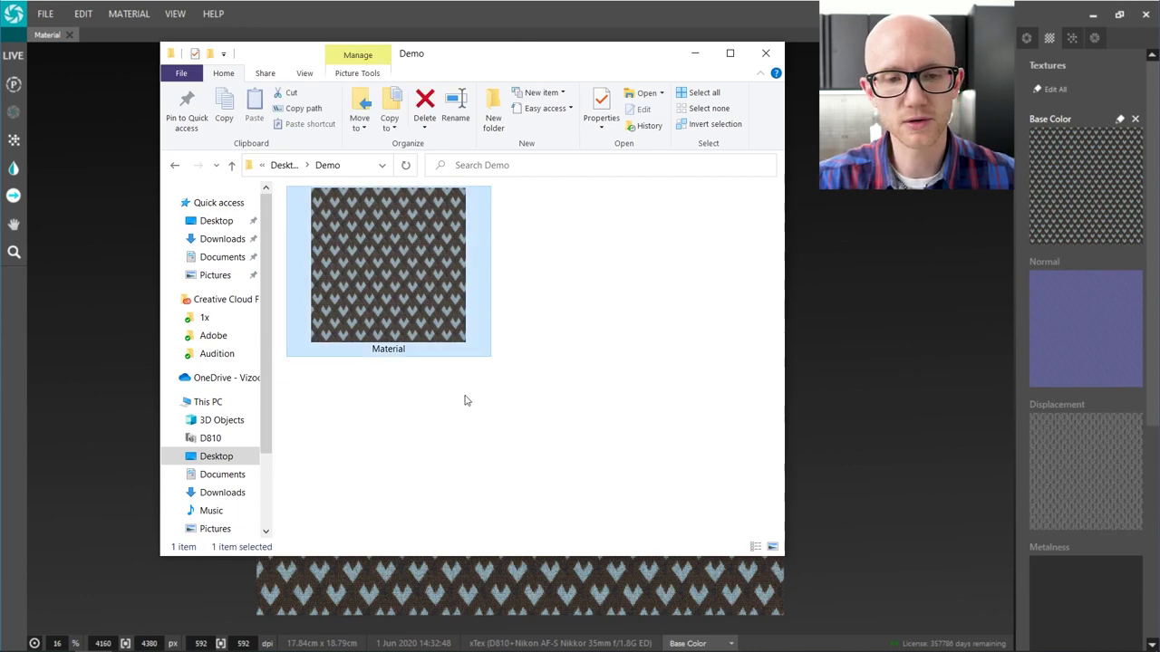
double_click(412, 244)
key("End")
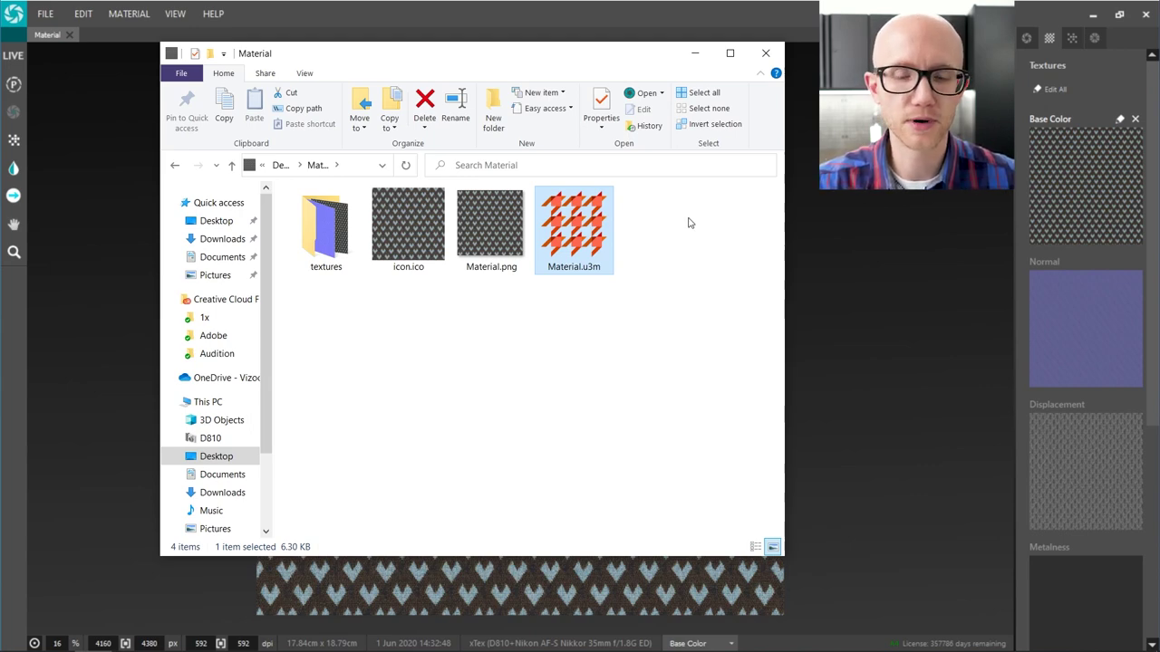
left_click(647, 242)
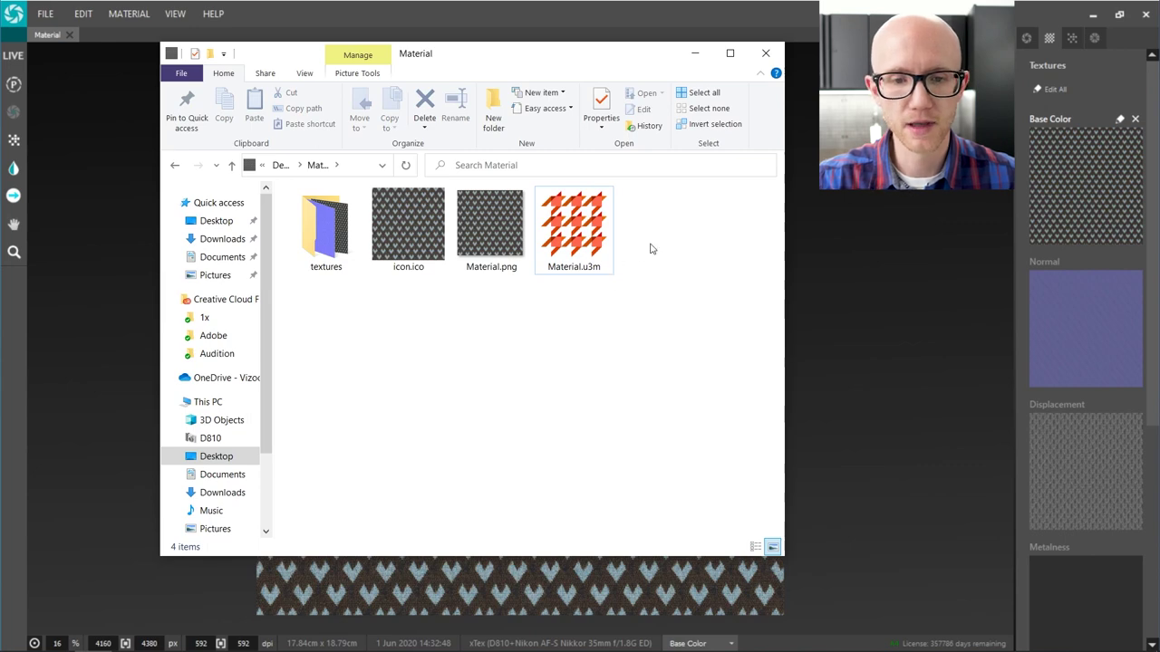
double_click(330, 234)
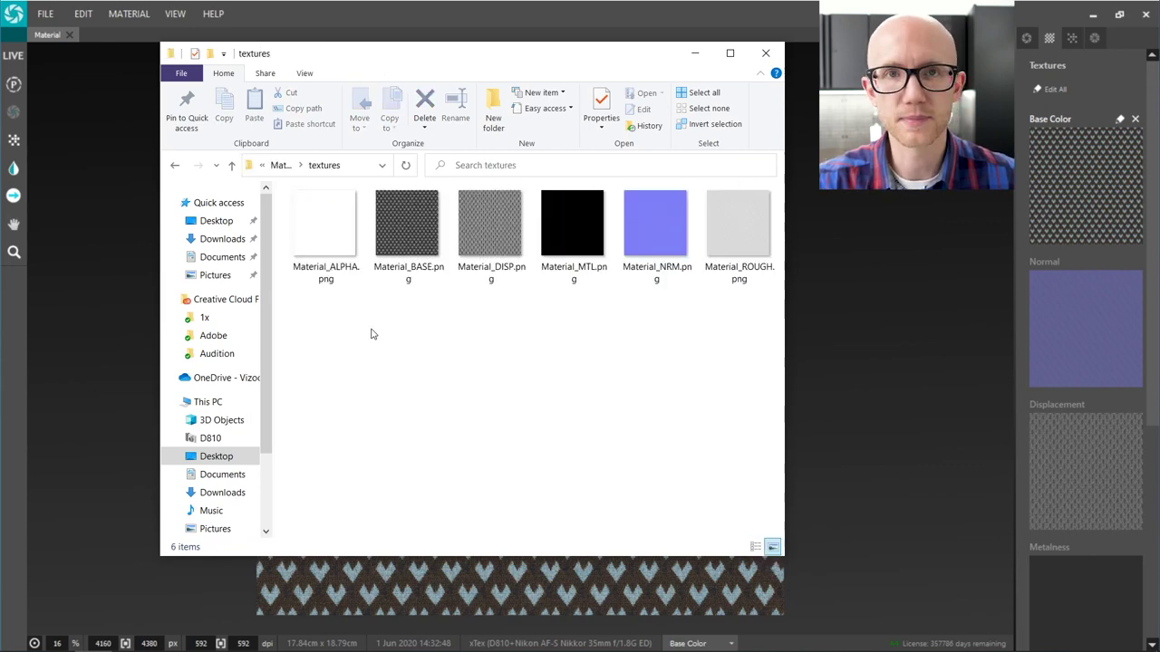
left_click(333, 236)
left_click(394, 237)
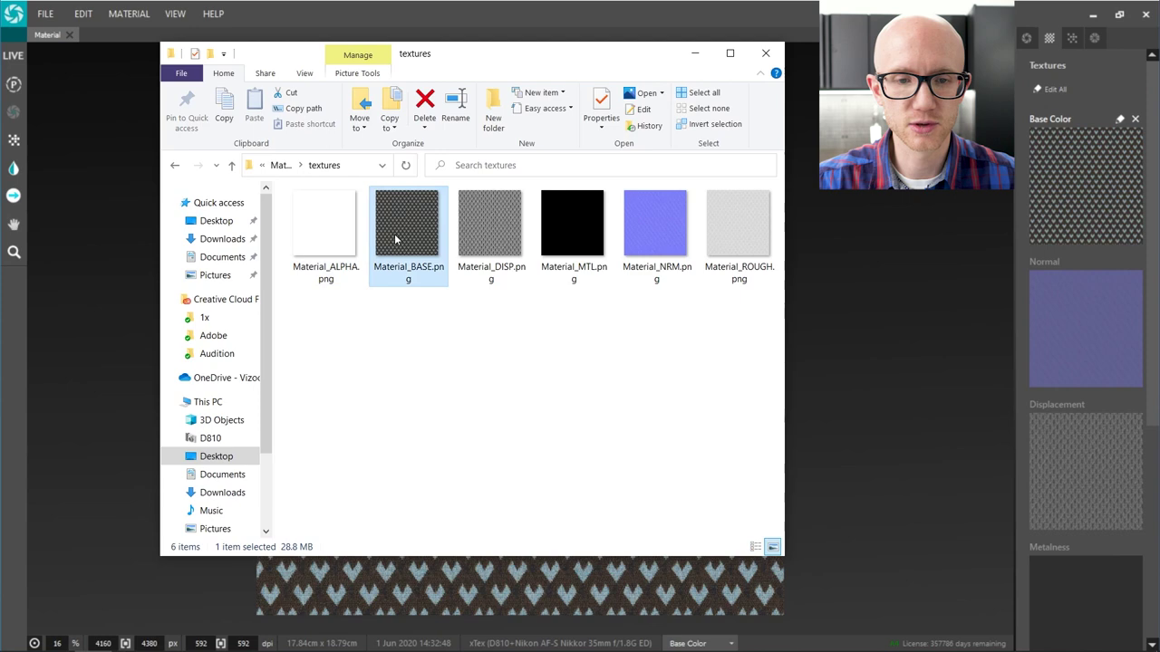
double_click(416, 235)
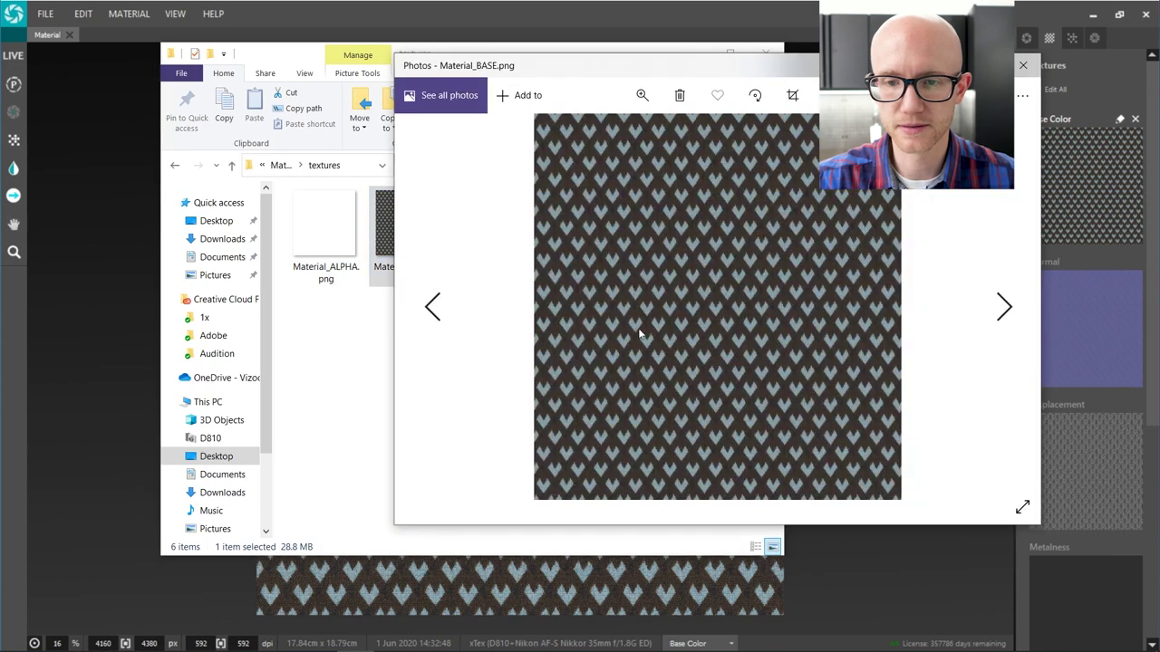
left_click(1023, 65)
left_click(707, 318)
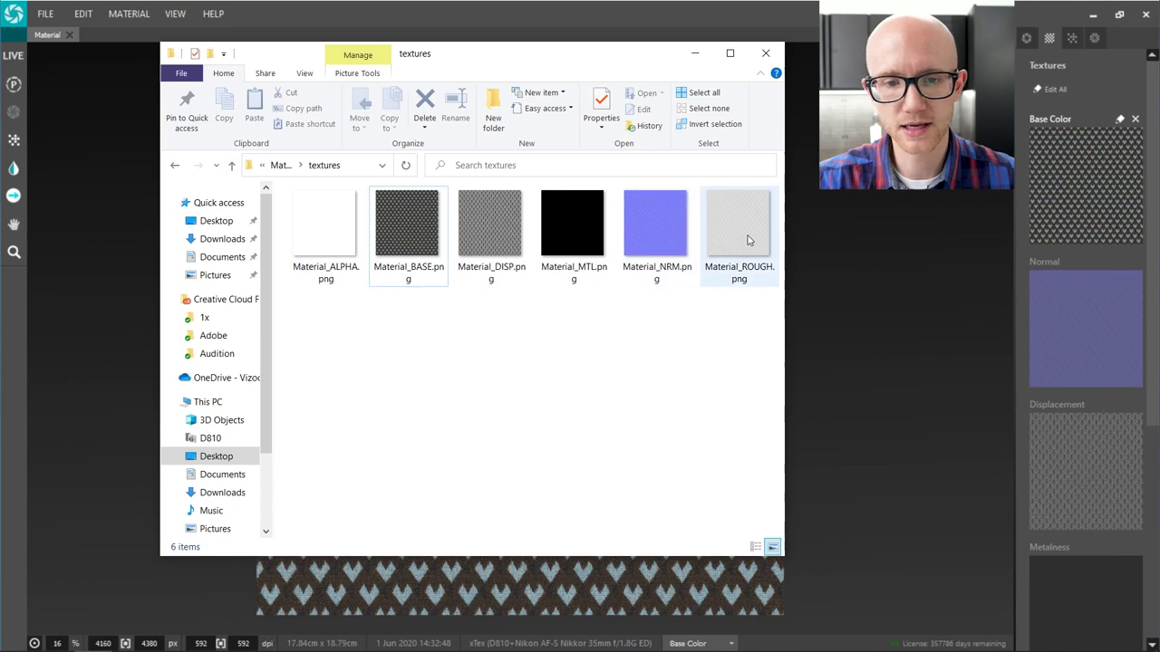
left_click(233, 167)
left_click(593, 262)
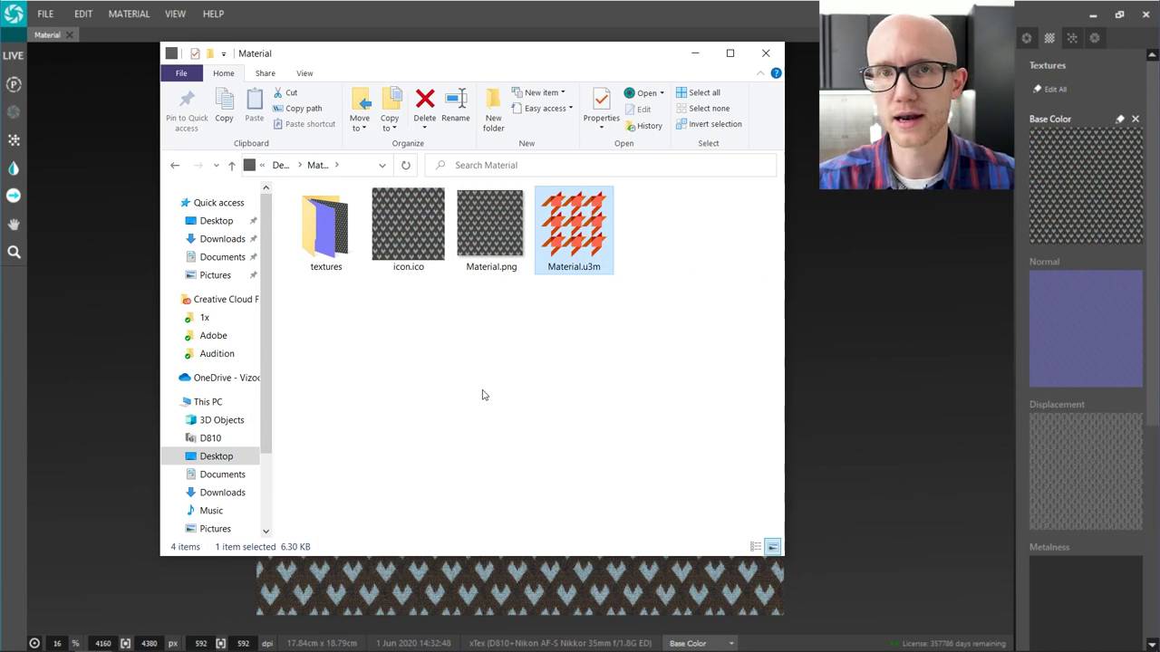
left_click(573, 337)
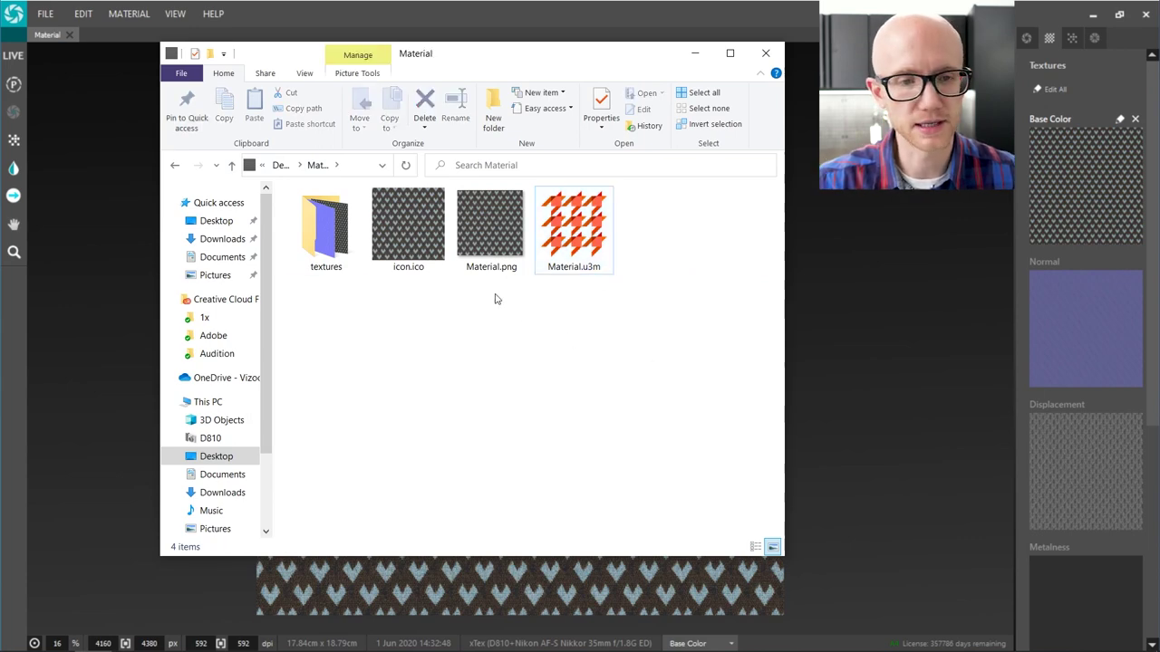
left_click(766, 54)
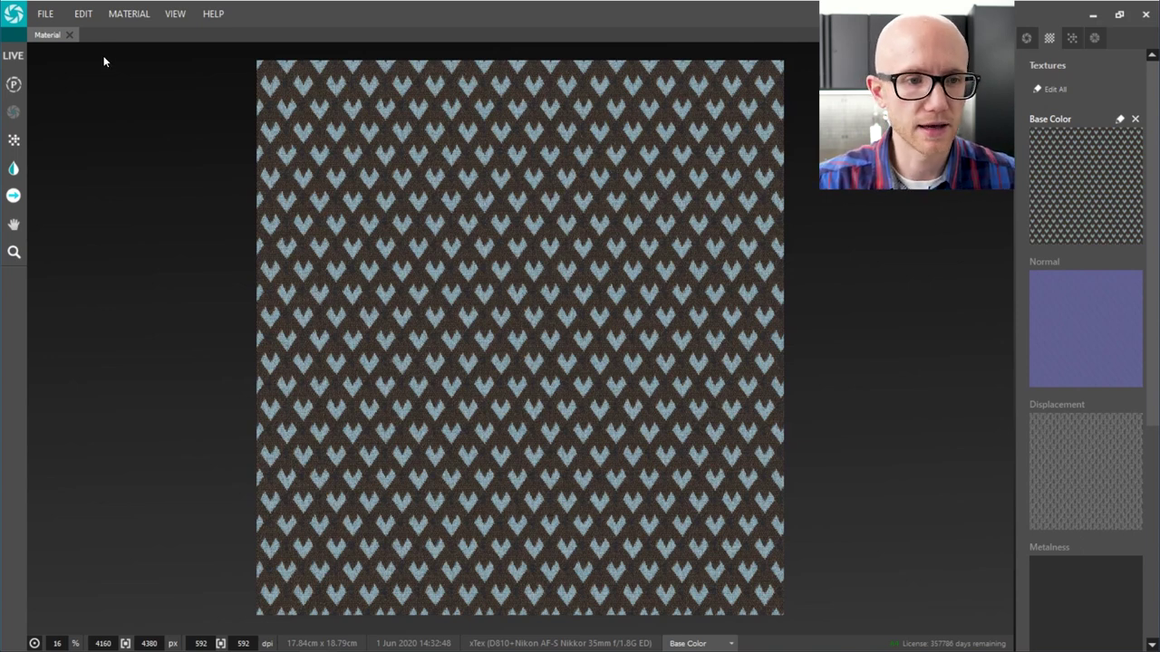
Show the Edit menu's Convert to... options: Phong, RGBA, 16 Bit, JPG and TIF
left_click(84, 13)
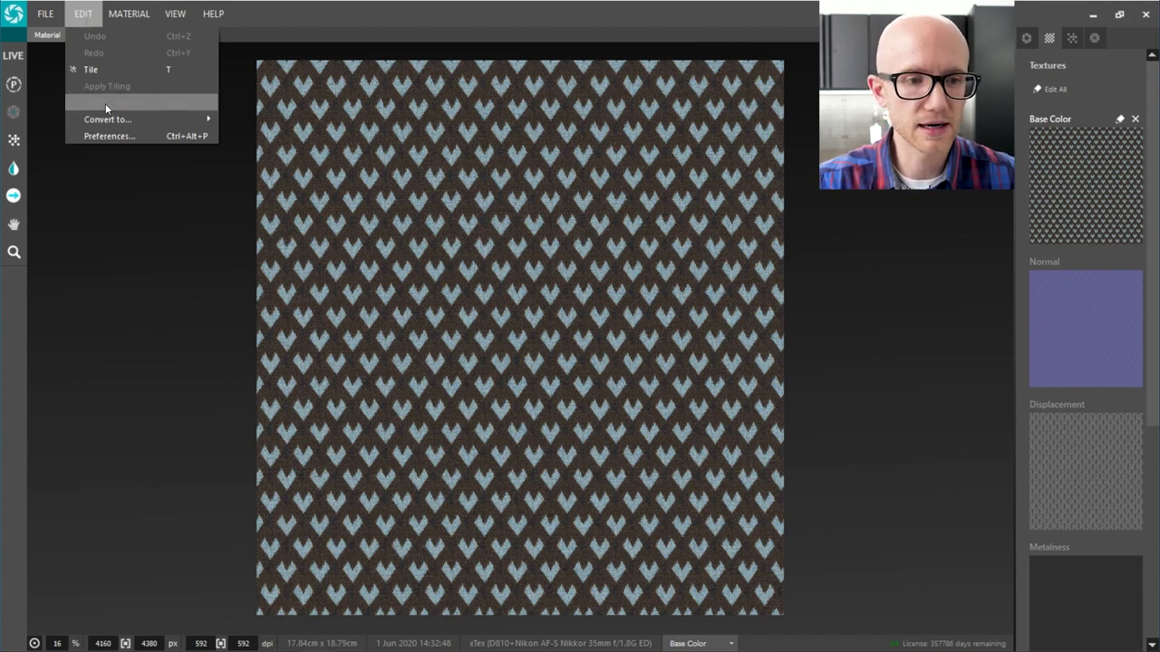
mouse_move(107, 118)
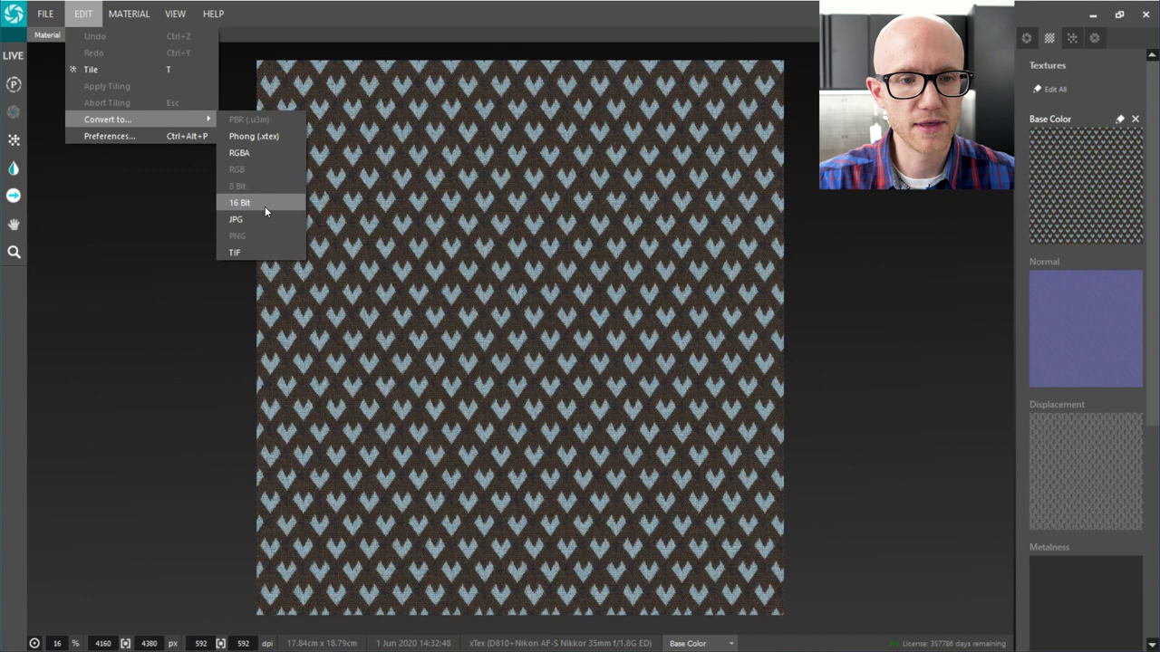